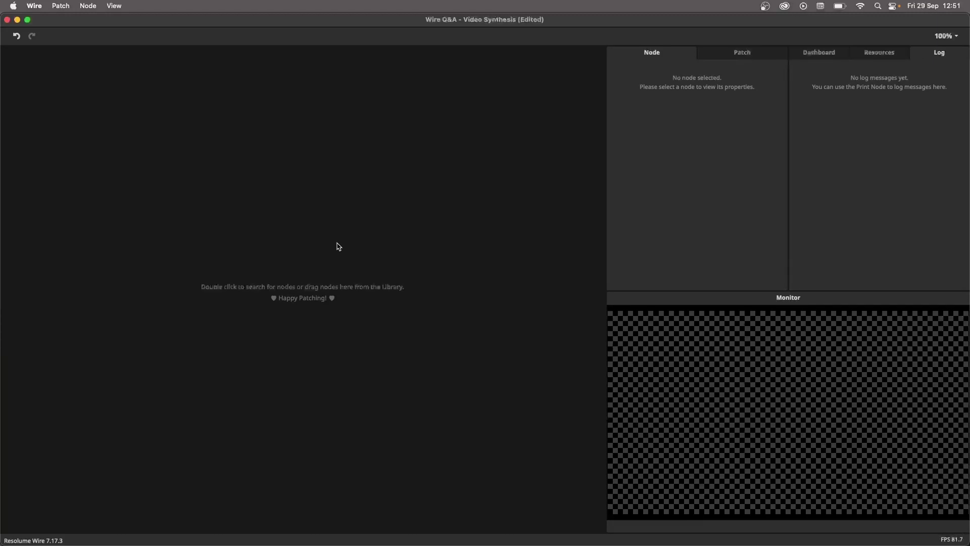
# Add a 2D Rectangle node to the empty patch and set its width to 0.02.
pyautogui.doubleClick(357, 204)
pyautogui.write('rec')
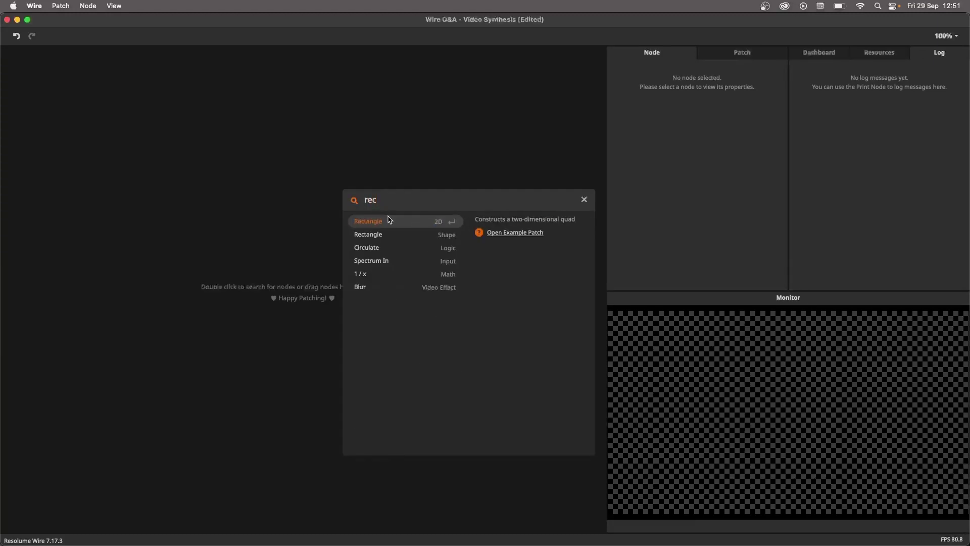
pyautogui.click(394, 226)
pyautogui.moveTo(395, 203); pyautogui.dragTo(396, 242)
pyautogui.moveTo(390, 205); pyautogui.dragTo(401, 238)
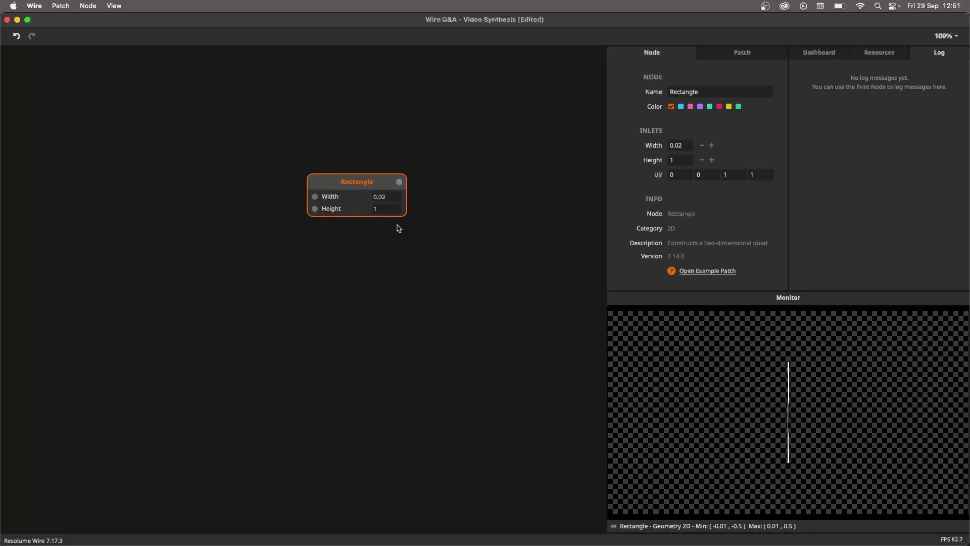
# Add a Mesh 2D node fed by the Rectangle's output as its Geometry and leave a gap between the two nodes.
pyautogui.moveTo(374, 186); pyautogui.dragTo(365, 161)
pyautogui.moveTo(449, 191)
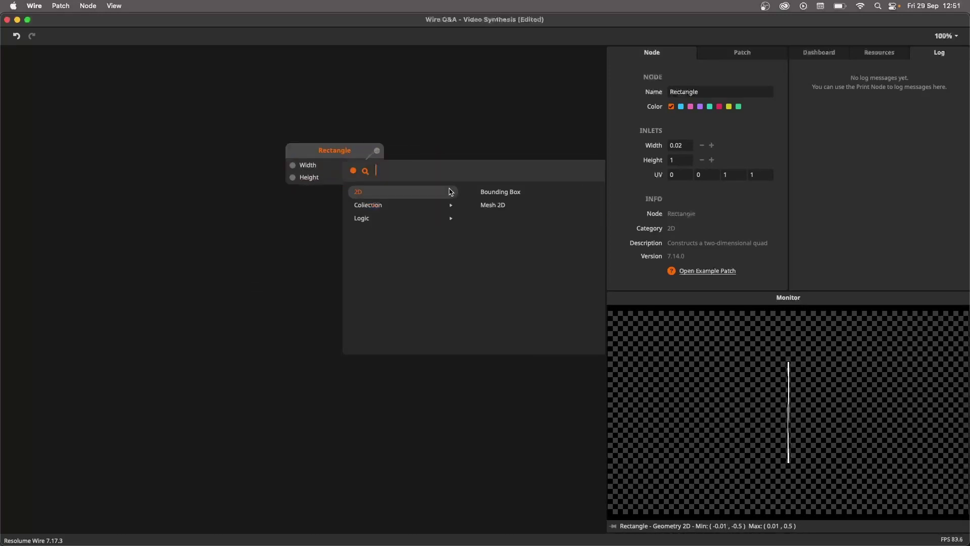
pyautogui.click(486, 204)
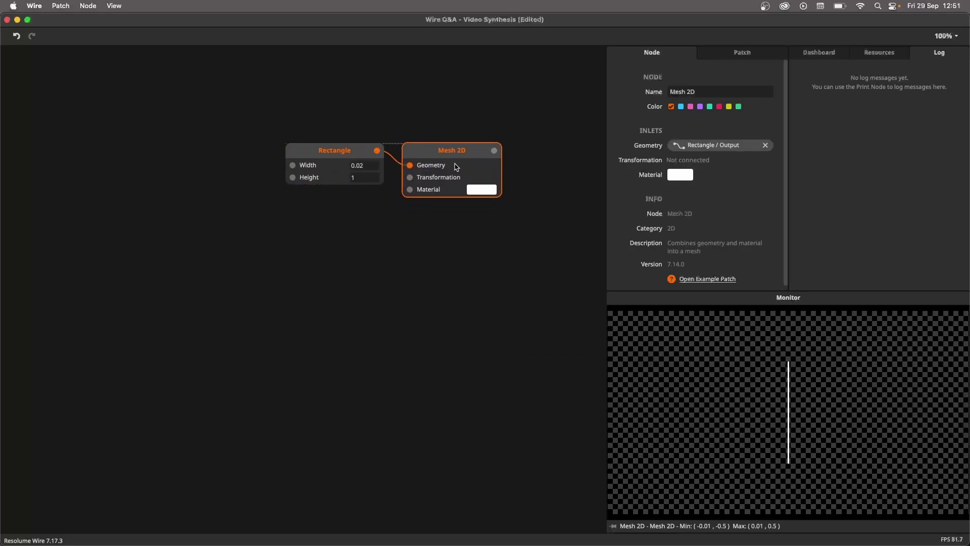
pyautogui.moveTo(466, 232); pyautogui.dragTo(454, 236)
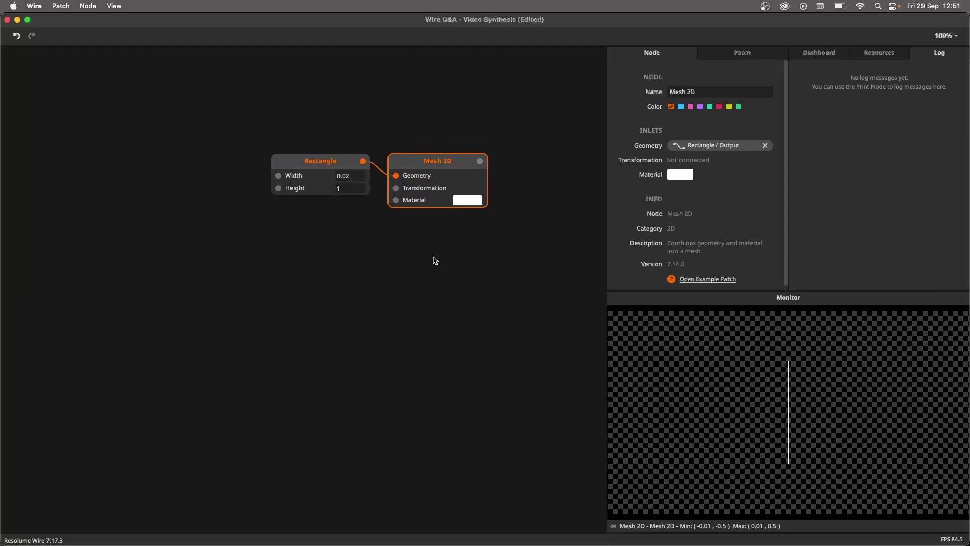
pyautogui.moveTo(449, 195); pyautogui.dragTo(460, 195)
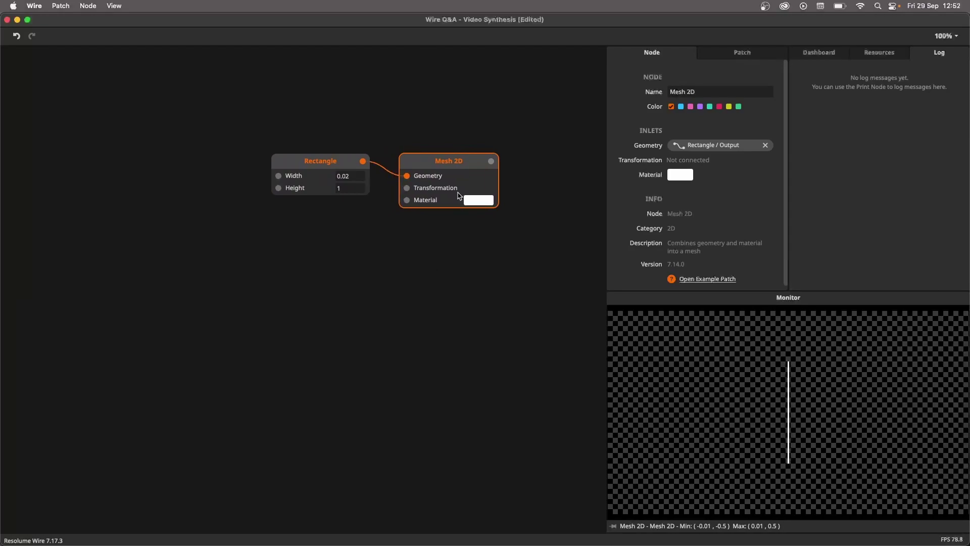
# Add a Transformation 2D node connected to the Mesh 2D's Transformation inlet.
pyautogui.moveTo(411, 190)
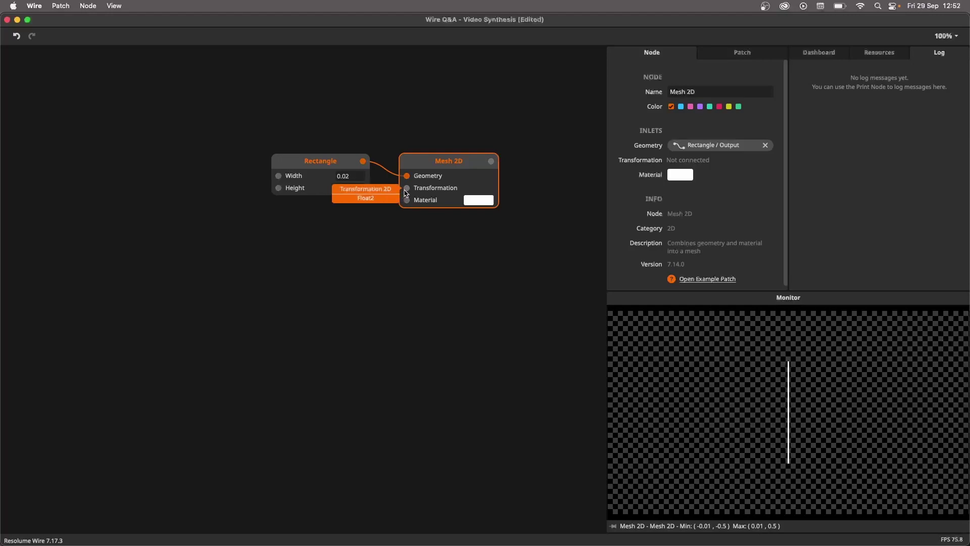
pyautogui.moveTo(407, 192); pyautogui.dragTo(360, 229)
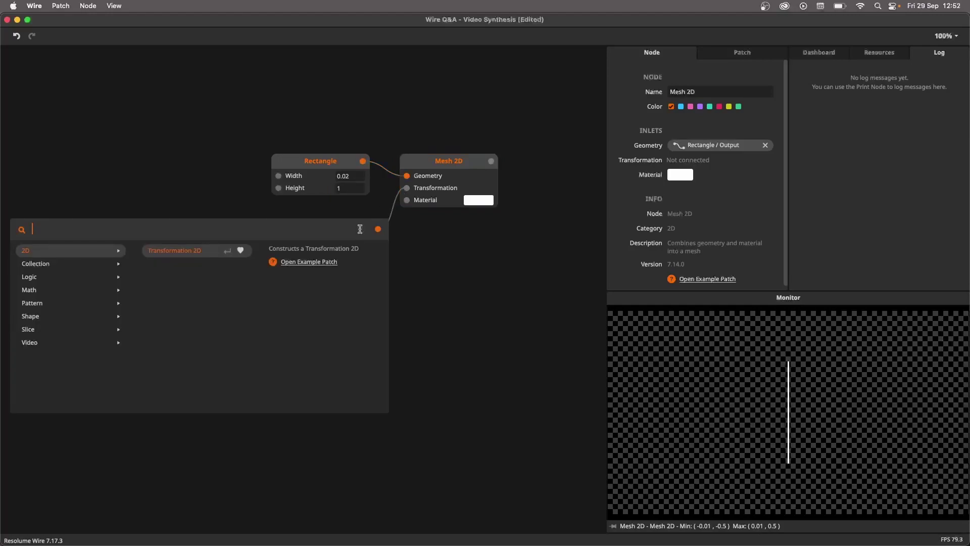
pyautogui.click(192, 258)
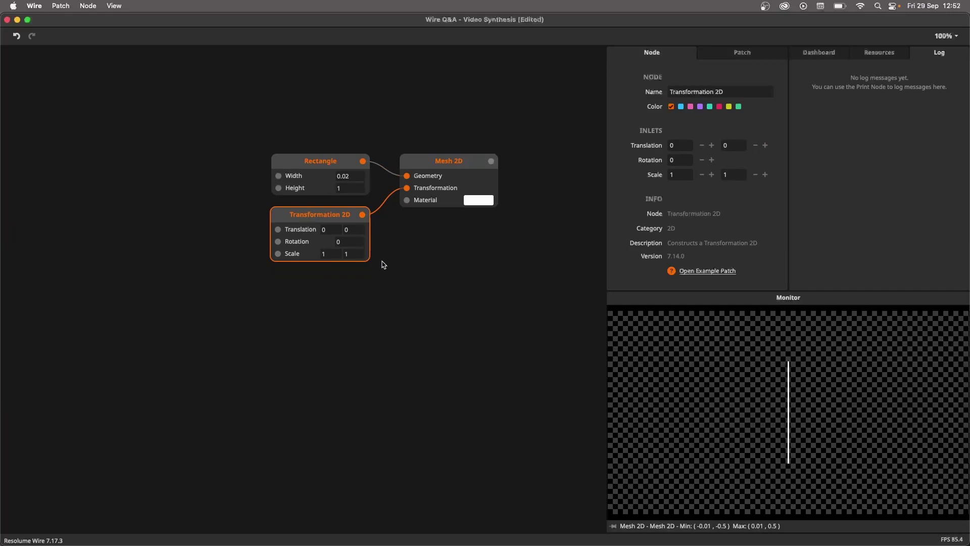
pyautogui.moveTo(384, 264); pyautogui.dragTo(435, 262)
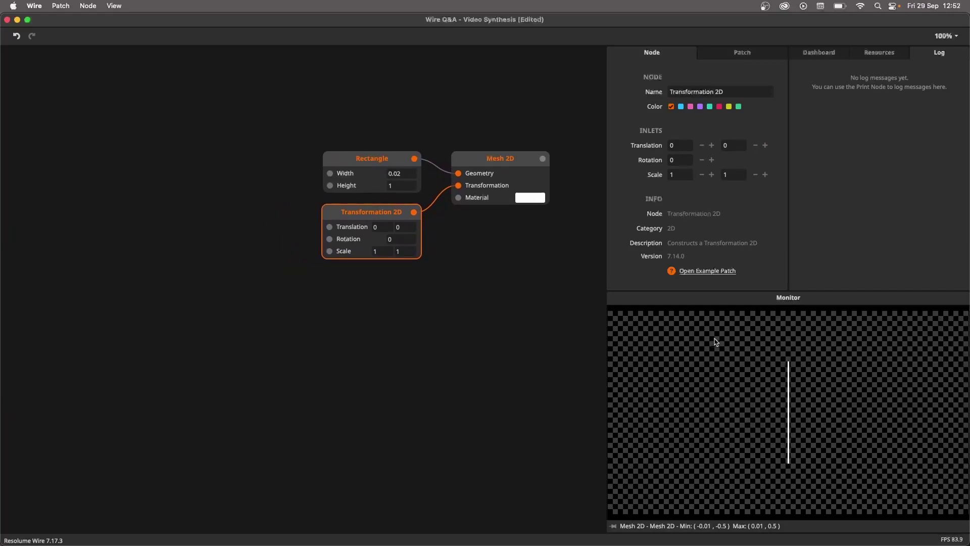
pyautogui.moveTo(409, 287); pyautogui.dragTo(454, 279)
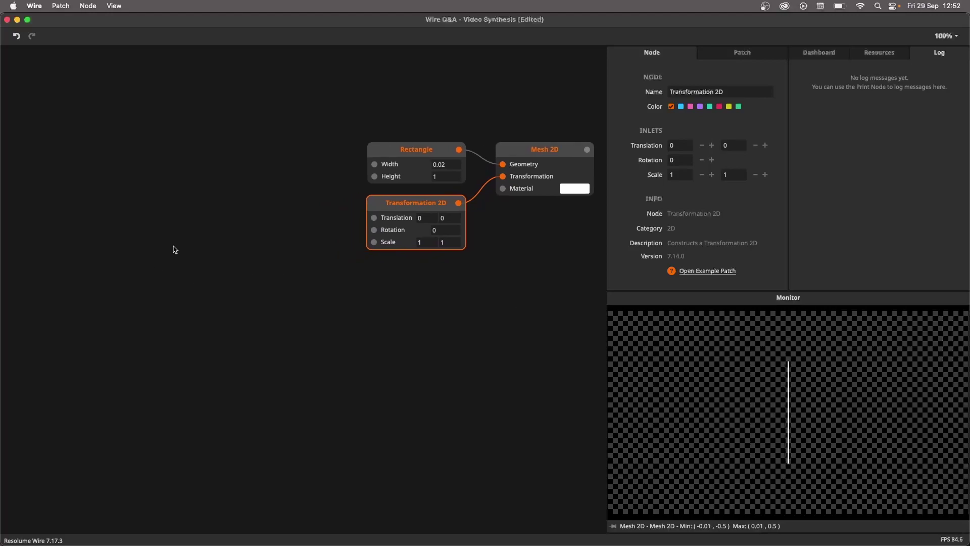
# Add a Circle Pattern node in the free space before the Transformation 2D node.
pyautogui.doubleClick(132, 250)
pyautogui.write('circ')
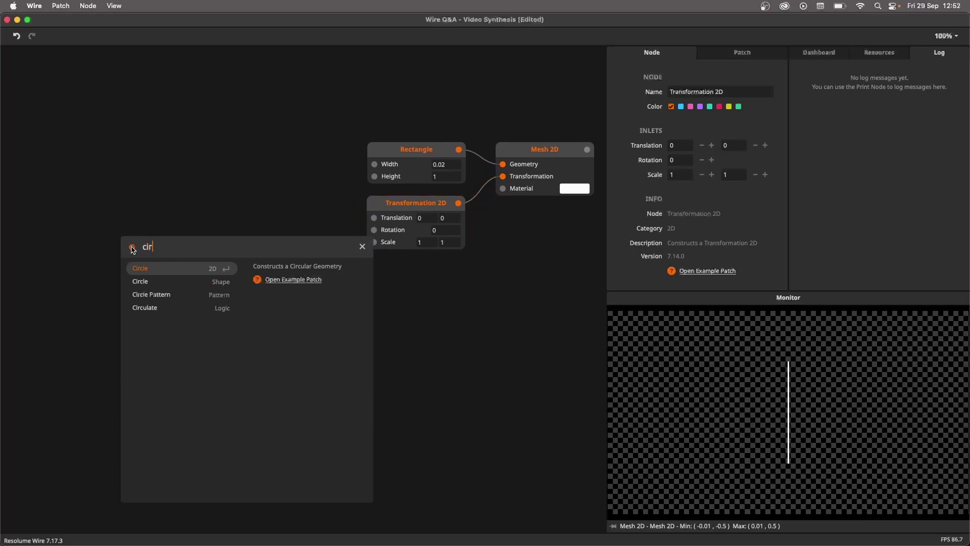
pyautogui.press('Down')
pyautogui.press('Down')
pyautogui.press('Return')
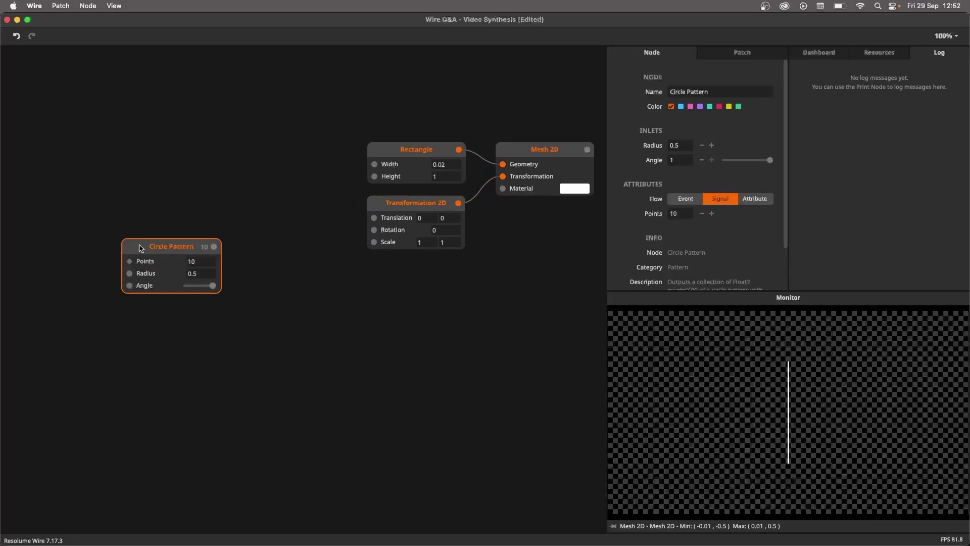
pyautogui.moveTo(151, 250); pyautogui.dragTo(104, 240)
# Try driving the Transformation 2D's Translation with the Circle Pattern's output, and remove that connection.
pyautogui.moveTo(170, 236); pyautogui.dragTo(374, 218)
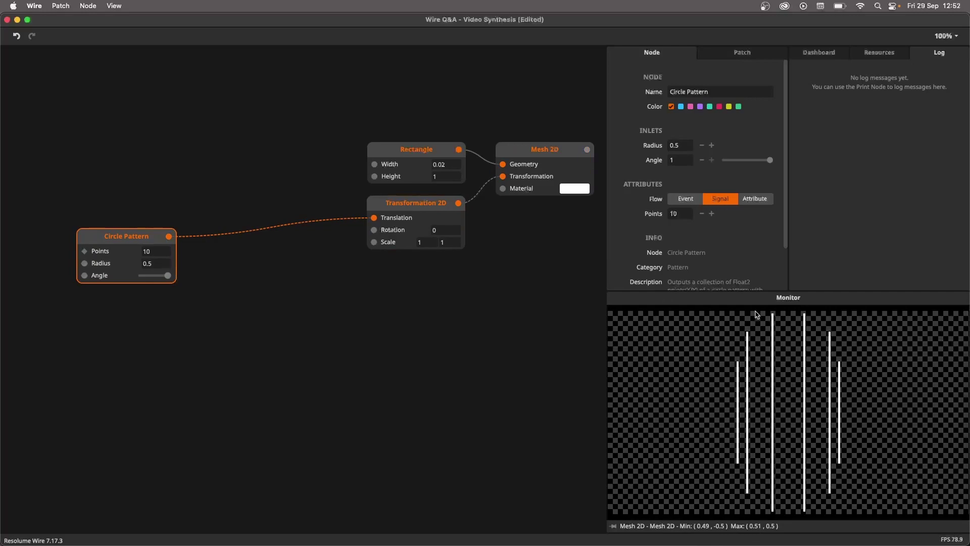
pyautogui.moveTo(442, 177)
pyautogui.mouseDown()
pyautogui.moveTo(452, 220)
pyautogui.moveTo(457, 177)
pyautogui.mouseUp()
pyautogui.click(291, 282)
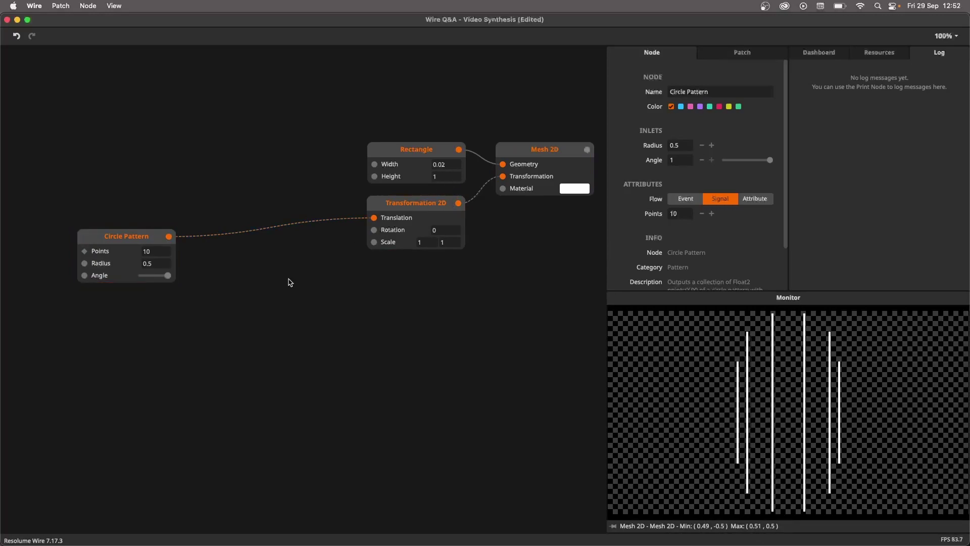
pyautogui.click(355, 219)
pyautogui.press('BackSpace')
# Add an Unpack node fed by the Circle Pattern's output and line it up beside that node.
pyautogui.moveTo(128, 227); pyautogui.dragTo(151, 246)
pyautogui.write('un')
pyautogui.press('Return')
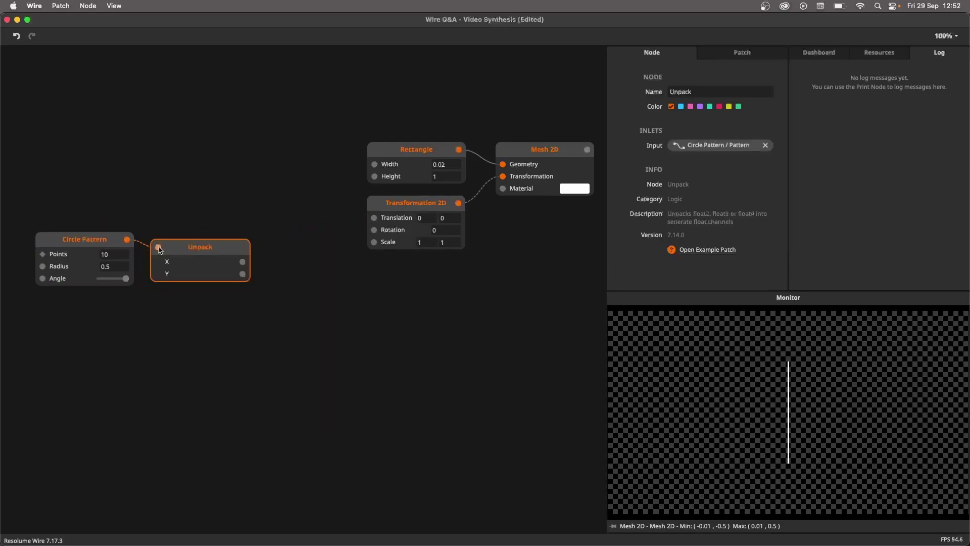
pyautogui.hscroll(-3, 180, 275)
pyautogui.moveTo(87, 293); pyautogui.dragTo(187, 229)
pyautogui.click(225, 273)
# Add an Atan2 node beside Unpack and connect Unpack's X and Y outputs to its matching X and Y inlets.
pyautogui.doubleClick(258, 252)
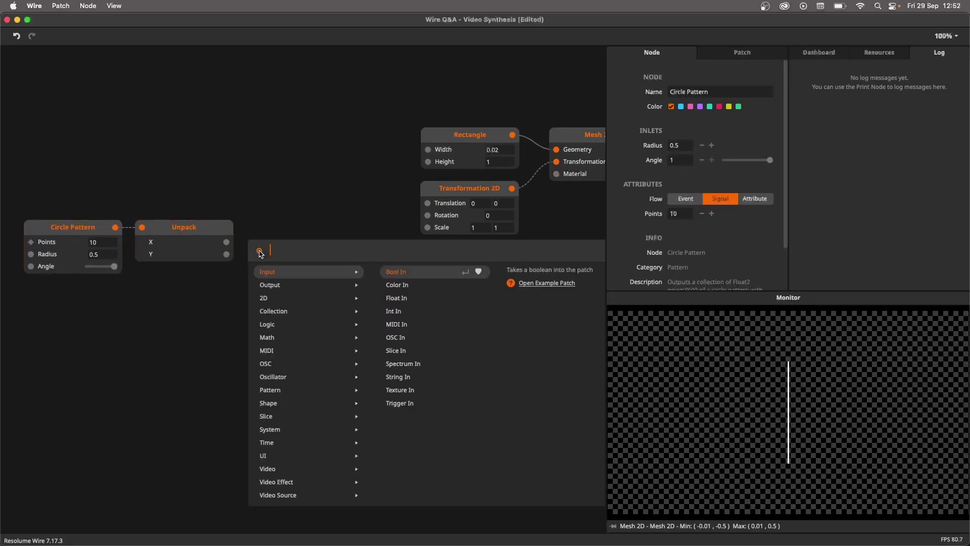
pyautogui.write('ata')
pyautogui.click(278, 283)
pyautogui.moveTo(285, 277); pyautogui.dragTo(290, 245)
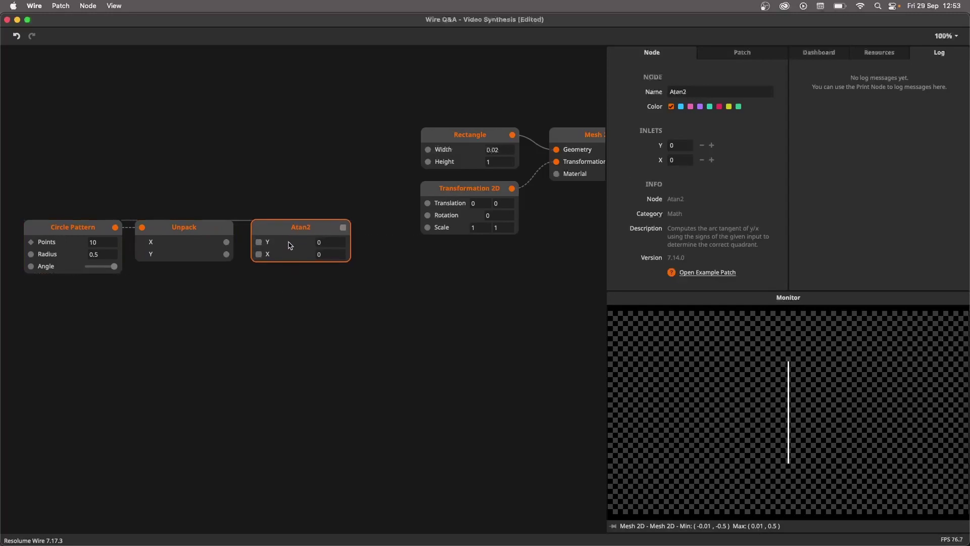
pyautogui.moveTo(226, 242)
pyautogui.mouseDown()
pyautogui.moveTo(264, 258)
pyautogui.moveTo(226, 254)
pyautogui.mouseUp()
pyautogui.click(263, 186)
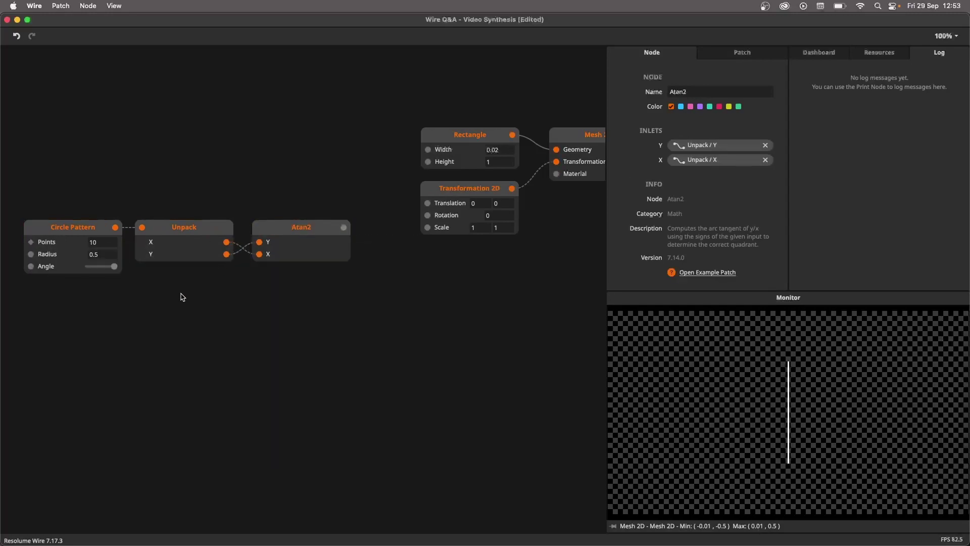
# Add an Angle Converter after Atan2, converting from Radian to Period, and connect it to the Transformation 2D's Rotation.
pyautogui.moveTo(76, 304); pyautogui.dragTo(293, 232)
pyautogui.write('ang')
pyautogui.press('Return')
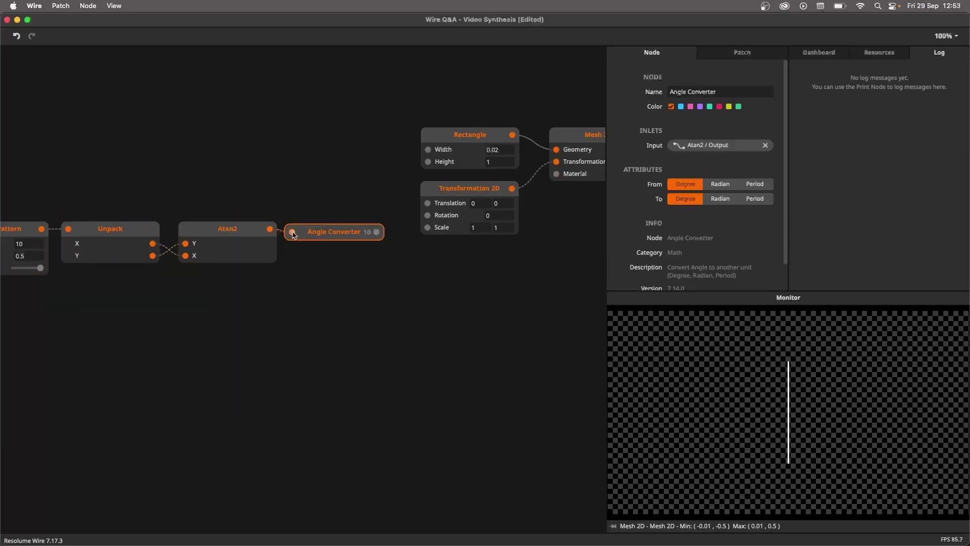
pyautogui.click(721, 184)
pyautogui.click(755, 199)
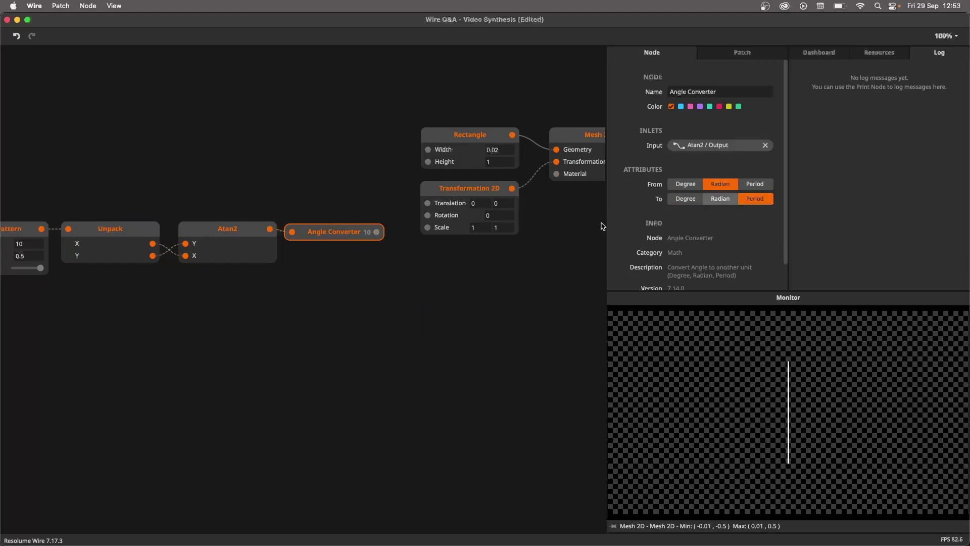
pyautogui.moveTo(377, 231); pyautogui.dragTo(428, 215)
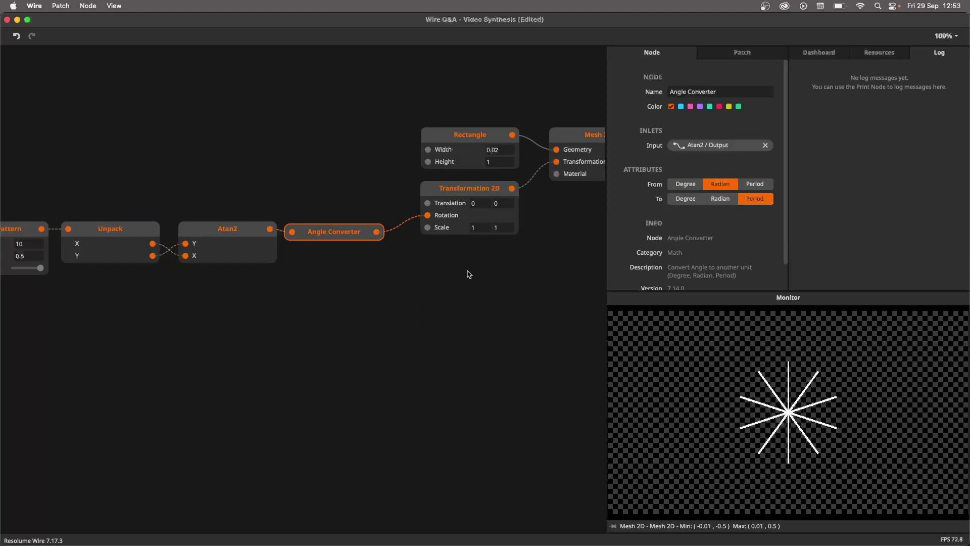
# Set the Circle Pattern's number of points to 300.
pyautogui.moveTo(341, 355); pyautogui.dragTo(431, 340)
pyautogui.click(107, 224)
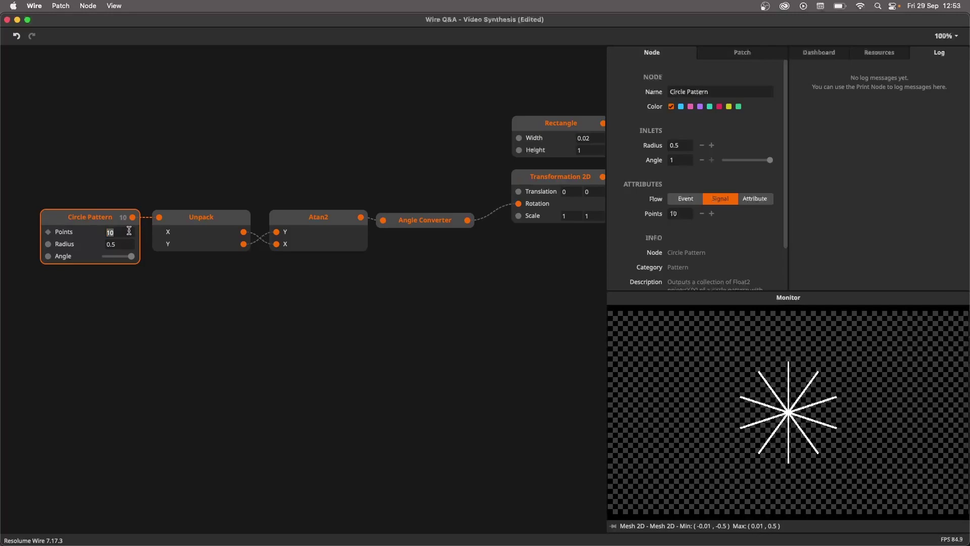
pyautogui.press('Return')
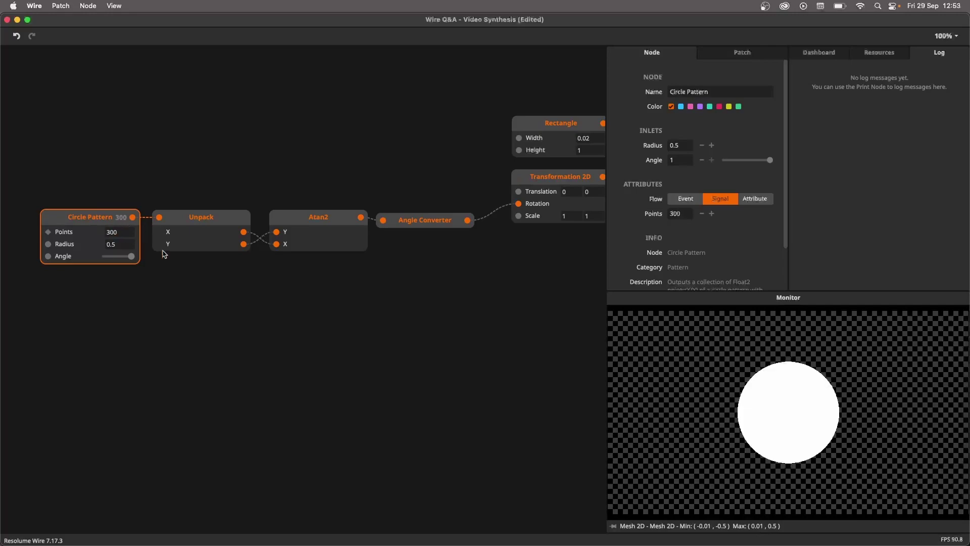
# Reduce the Rectangle node's width to 0.01.
pyautogui.moveTo(407, 262); pyautogui.dragTo(334, 273)
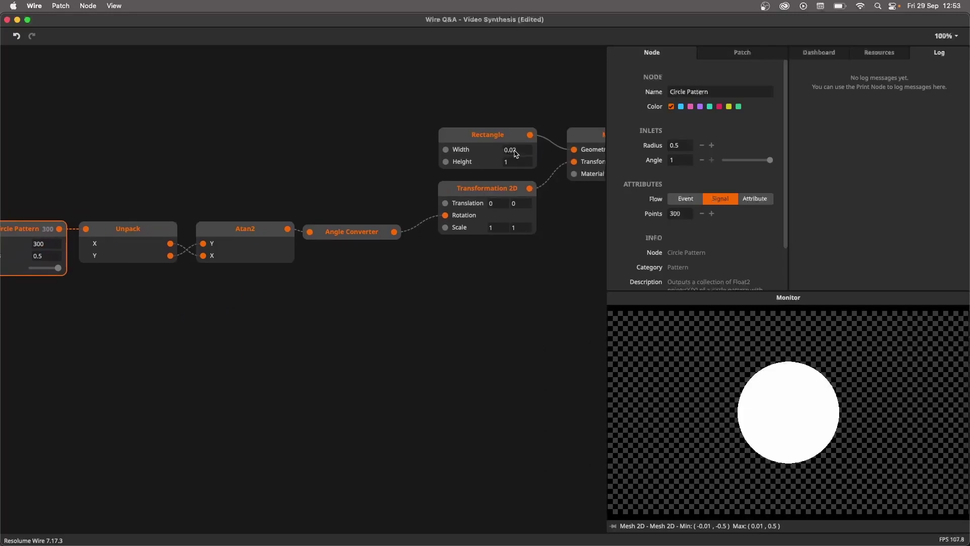
pyautogui.moveTo(516, 154); pyautogui.dragTo(518, 157)
pyautogui.moveTo(483, 275); pyautogui.dragTo(524, 235)
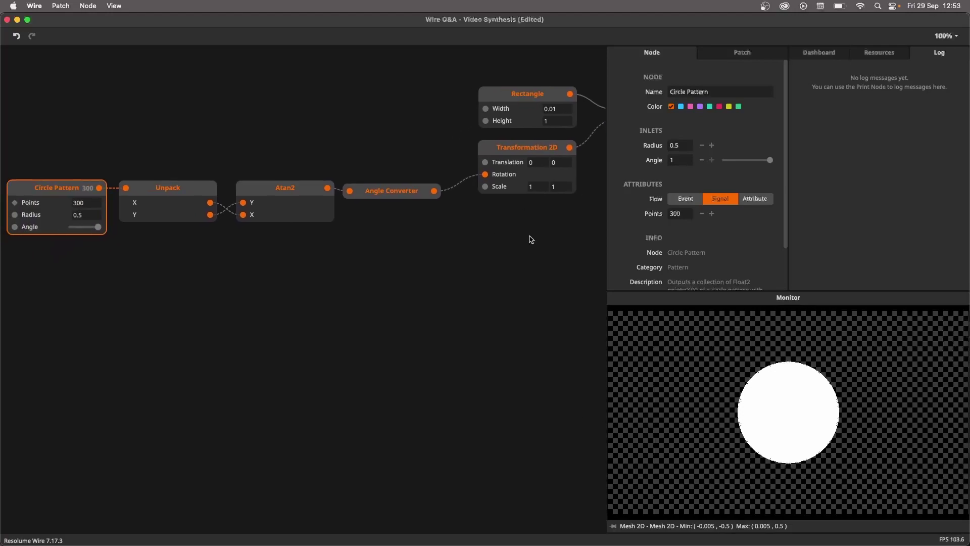
# Move the Circle Pattern, Unpack, Atan2 and Angle Converter nodes together slightly lower in the patch.
pyautogui.click(217, 272)
pyautogui.moveTo(59, 283); pyautogui.dragTo(361, 176)
pyautogui.moveTo(373, 191); pyautogui.dragTo(342, 220)
# Increase the Rectangle node's height to 2.
pyautogui.moveTo(553, 125); pyautogui.dragTo(553, 76)
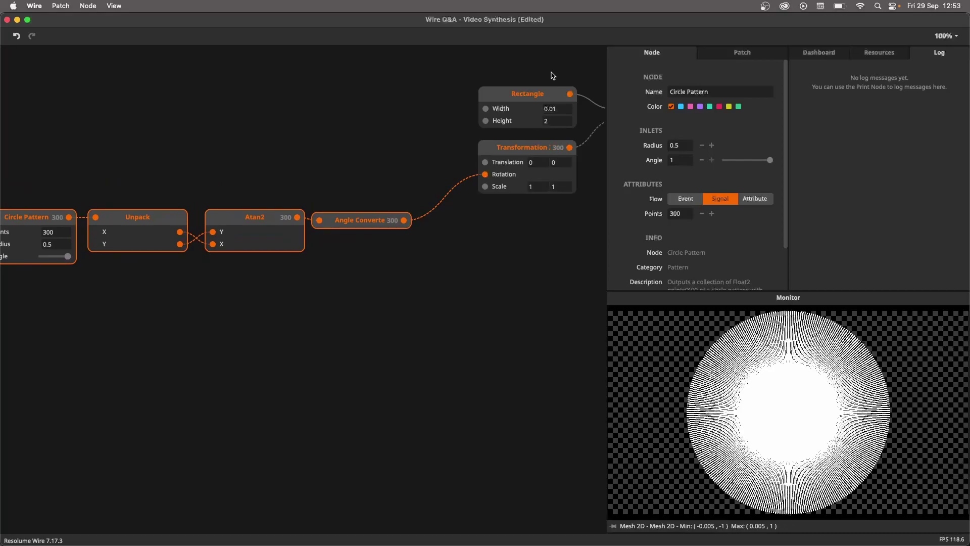
pyautogui.click(524, 278)
pyautogui.scroll(4, 457, 301)
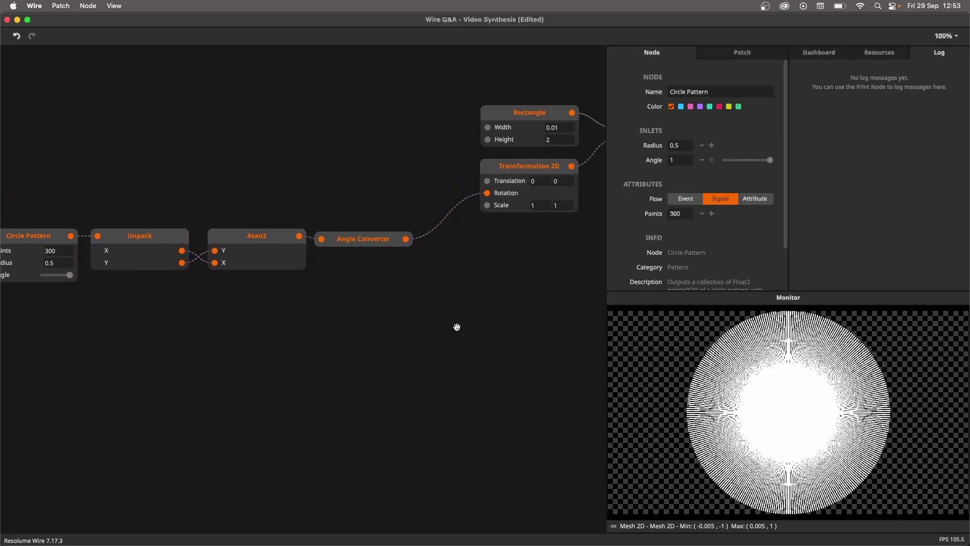
pyautogui.moveTo(429, 314); pyautogui.dragTo(447, 320)
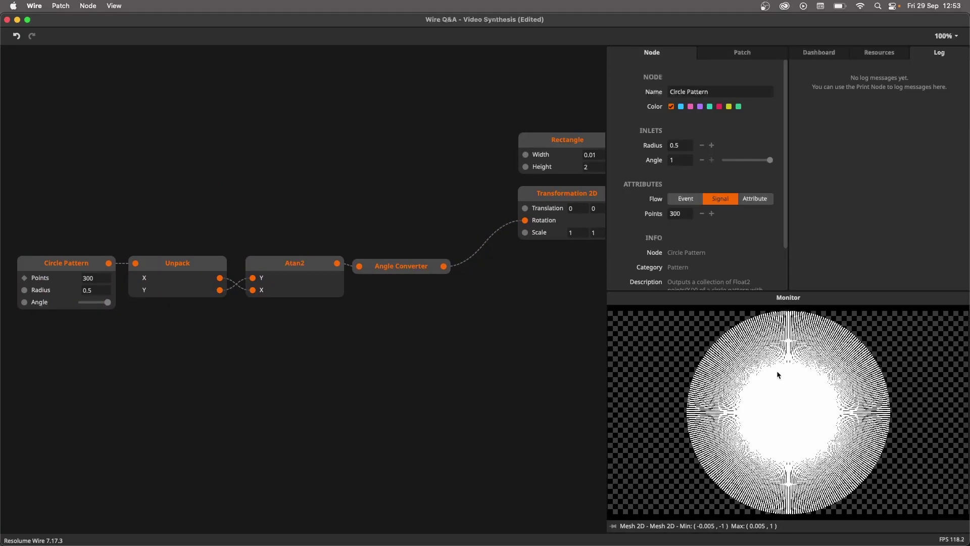
# Add a Linear pattern node above the Circle Pattern chain and set its size to 300.
pyautogui.doubleClick(402, 201)
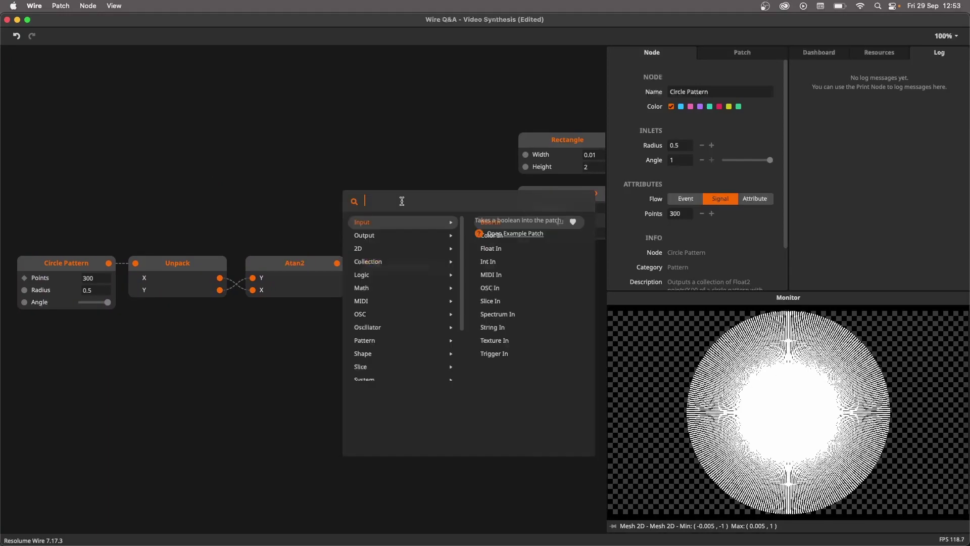
pyautogui.doubleClick(271, 129)
pyautogui.write('linear')
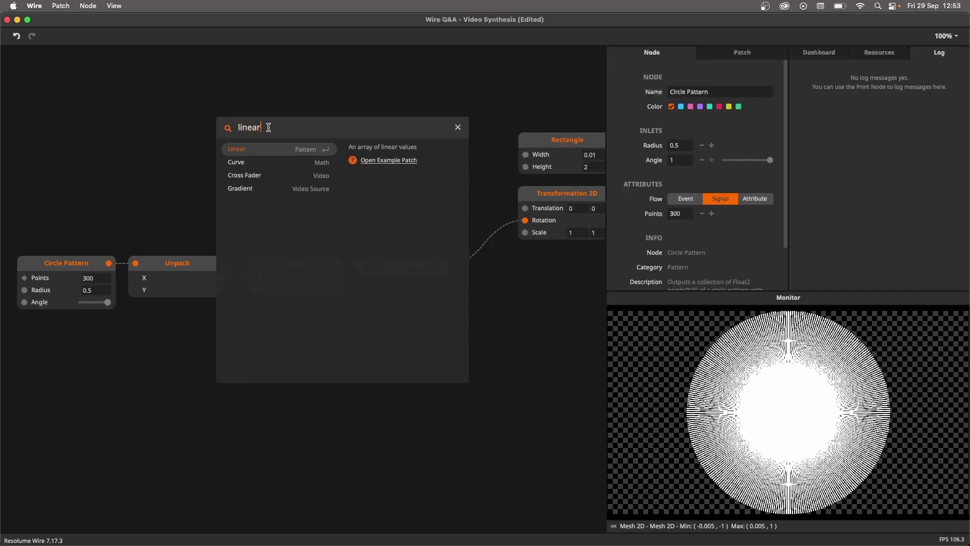
pyautogui.press('Return')
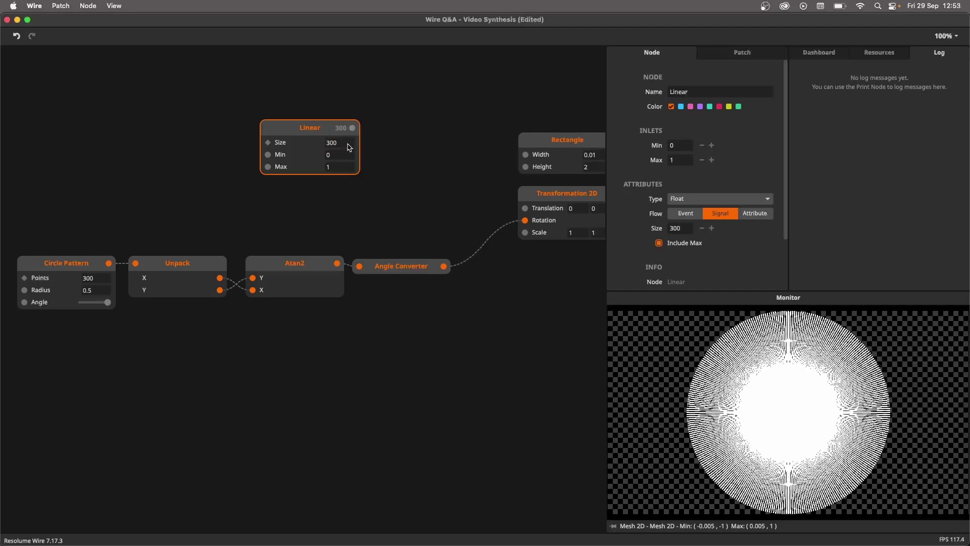
# Feed the Linear output into the X inlet of a new Float2 node and connect Float2 to the Transformation 2D's Translation.
pyautogui.moveTo(317, 130); pyautogui.dragTo(293, 132)
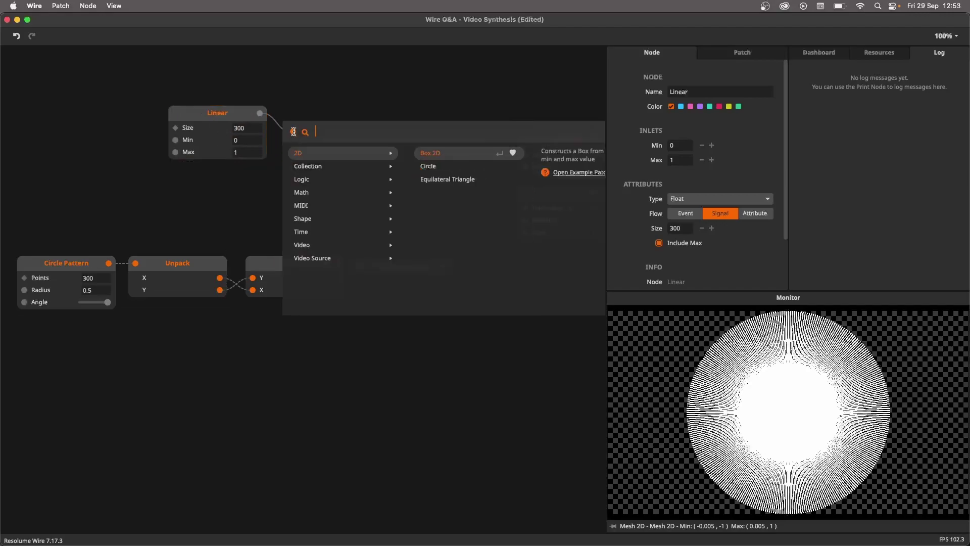
pyautogui.write('float')
pyautogui.press('Down')
pyautogui.press('Down')
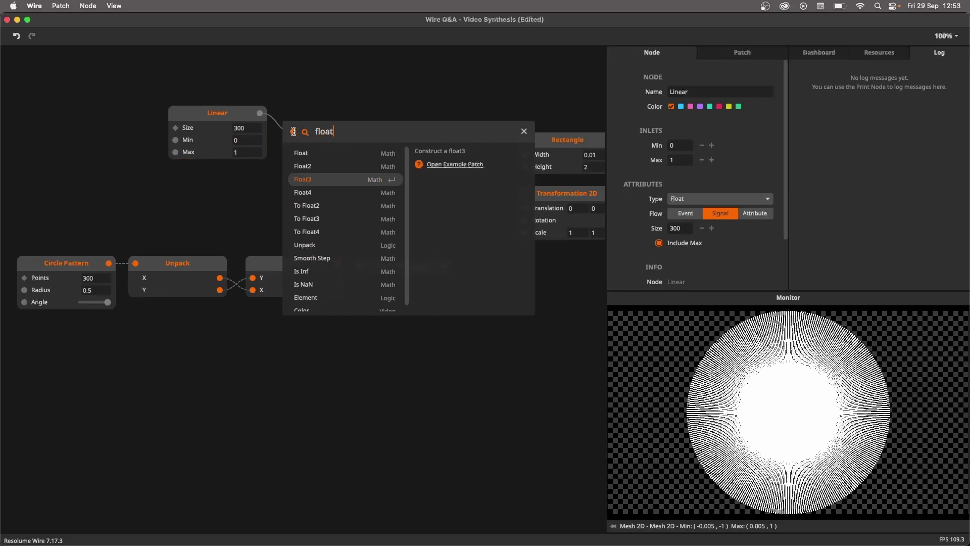
pyautogui.press('Up')
pyautogui.press('Return')
pyautogui.moveTo(377, 132); pyautogui.dragTo(522, 208)
pyautogui.hscroll(-3, 384, 228)
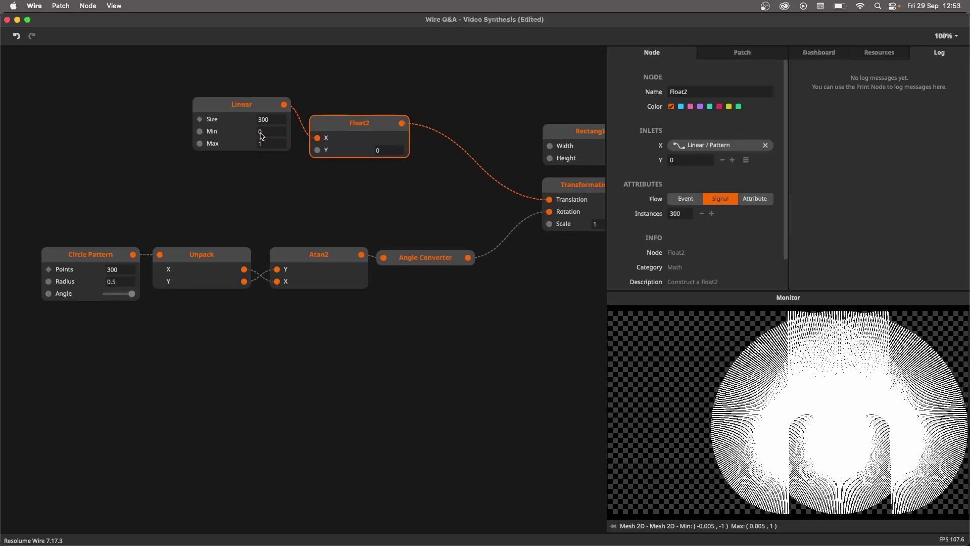
# Try a Max of 0.8 on the Linear pattern and set it back to 1.
pyautogui.moveTo(253, 112); pyautogui.dragTo(203, 96)
pyautogui.moveTo(242, 135); pyautogui.dragTo(284, 150)
pyautogui.moveTo(293, 173); pyautogui.dragTo(365, 228)
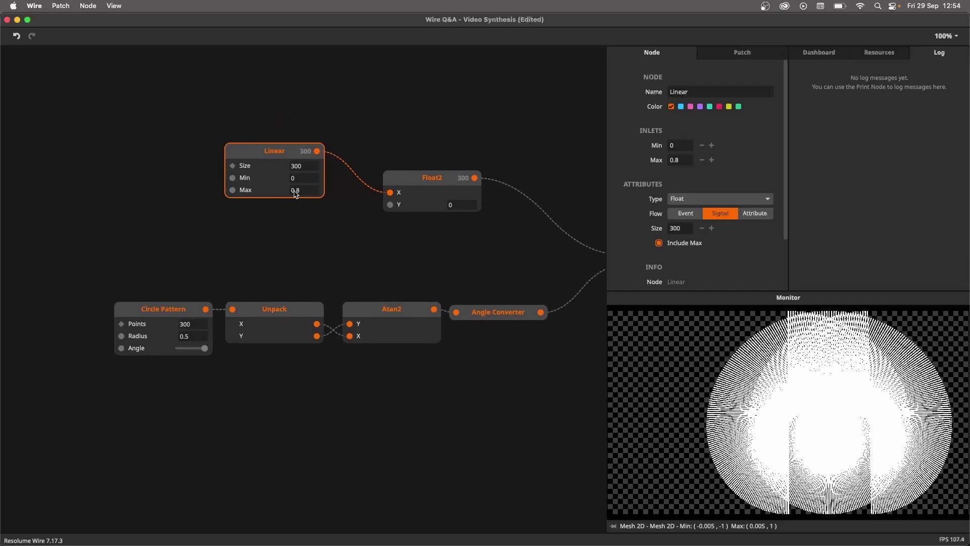
pyautogui.doubleClick(295, 190)
pyautogui.write('1')
pyautogui.click(301, 199)
# Move the Linear node farther away from Float2 and delete the connection between them.
pyautogui.moveTo(261, 153); pyautogui.dragTo(171, 158)
pyautogui.click(299, 168)
pyautogui.press('BackSpace')
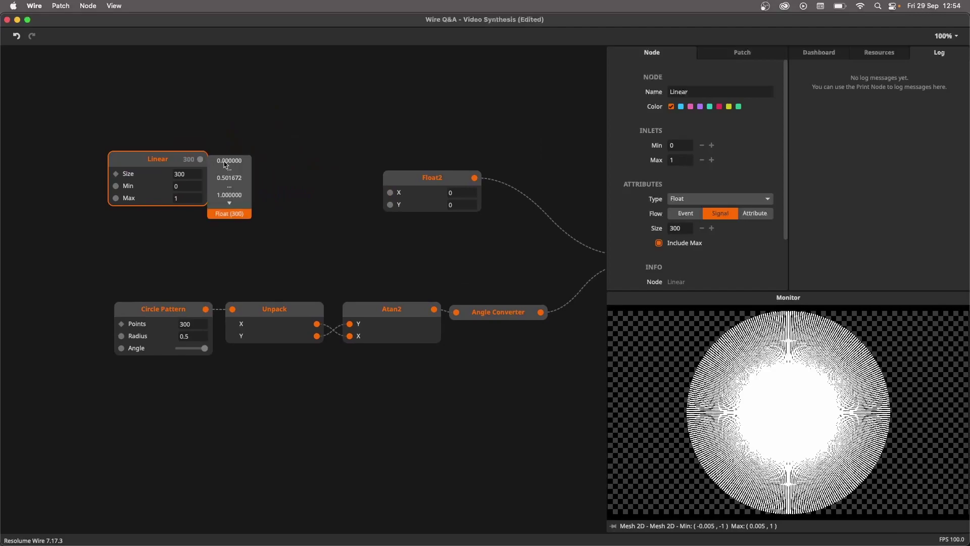
# Add a Sine node between Linear and Float2 and feed the Linear output into its Phase Offset.
pyautogui.doubleClick(275, 138)
pyautogui.write('sine')
pyautogui.press('Return')
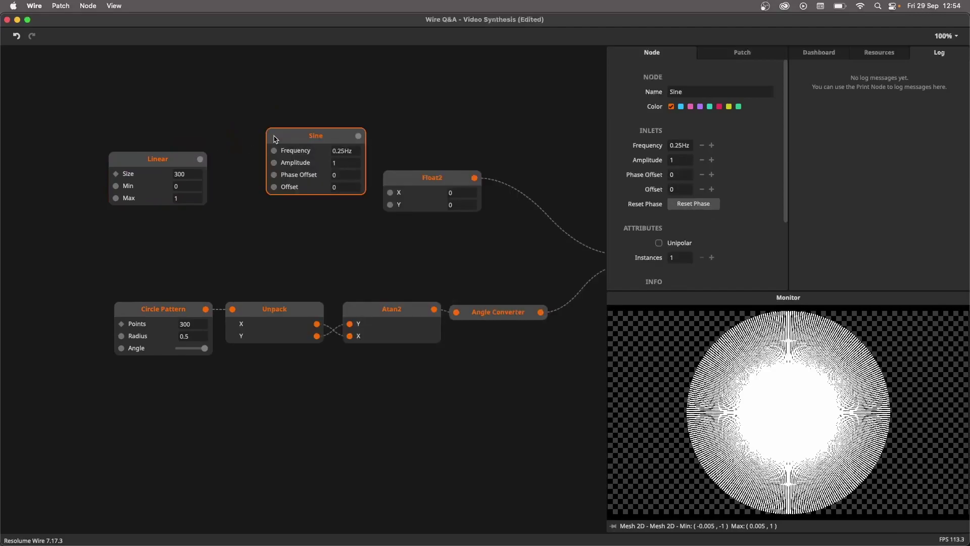
pyautogui.moveTo(276, 140); pyautogui.dragTo(246, 189)
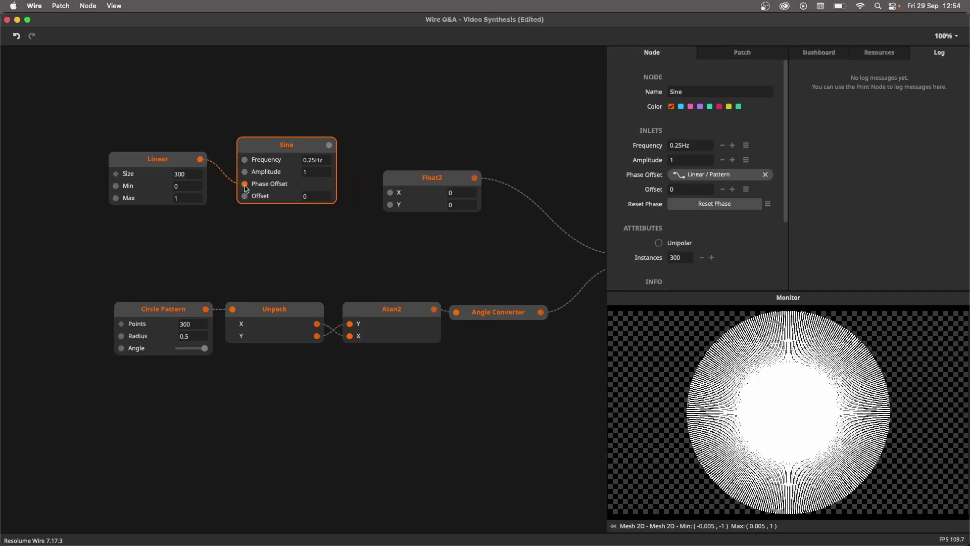
# Align the Sine node beside Linear and connect its output to Float2's X inlet.
pyautogui.moveTo(272, 147); pyautogui.dragTo(256, 161)
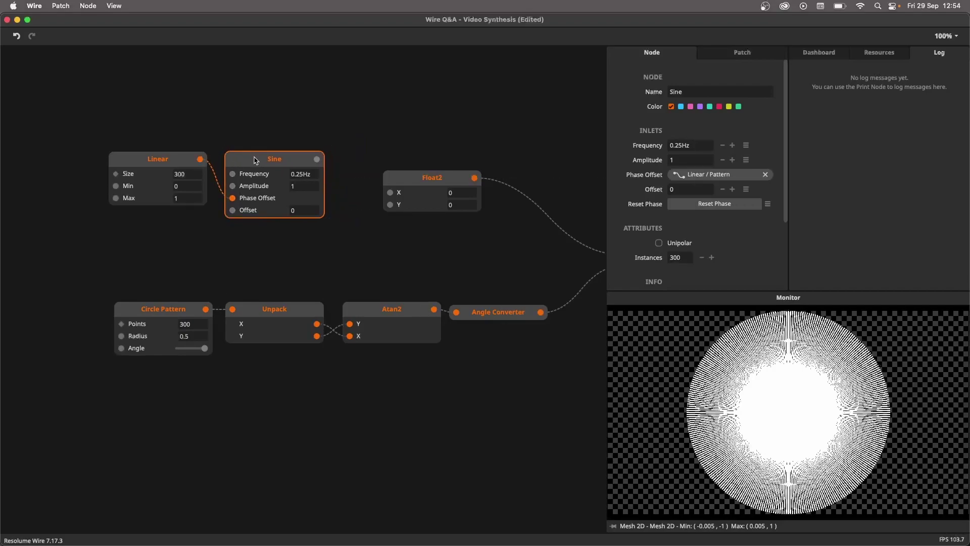
pyautogui.moveTo(317, 161)
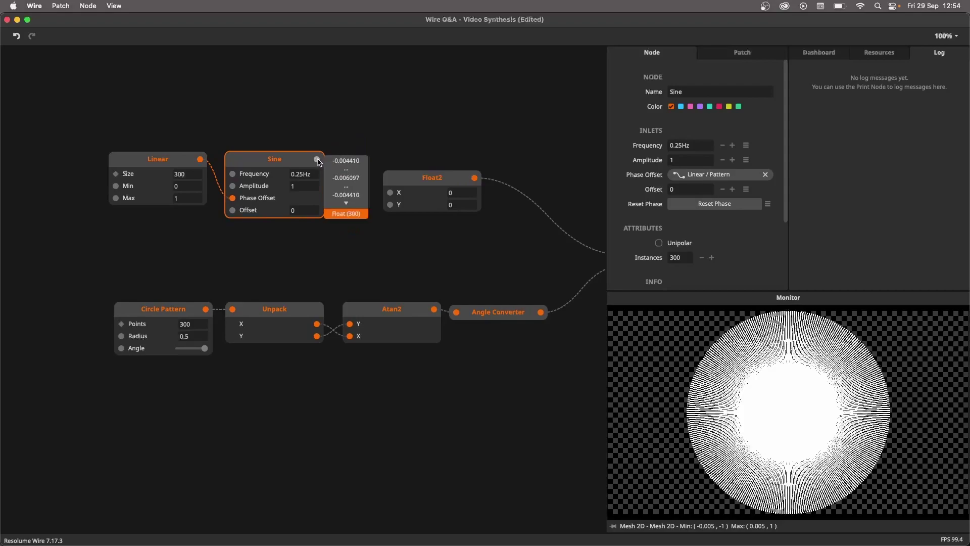
pyautogui.moveTo(317, 160); pyautogui.dragTo(391, 192)
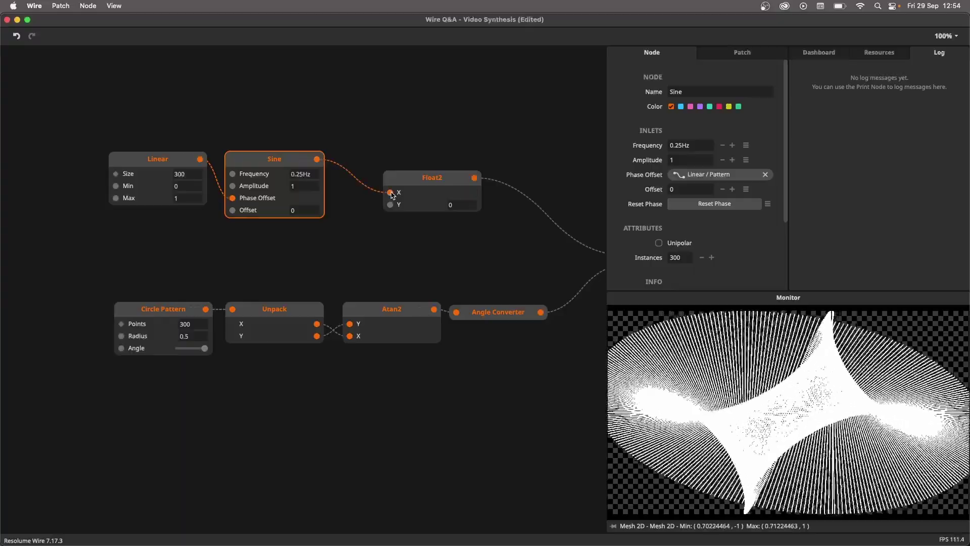
# Move the Circle Pattern chain up closer to the Linear row and align Float2 level with Sine.
pyautogui.scroll(-1, 258, 240)
pyautogui.moveTo(153, 238); pyautogui.dragTo(489, 180)
pyautogui.moveTo(506, 256); pyautogui.dragTo(522, 232)
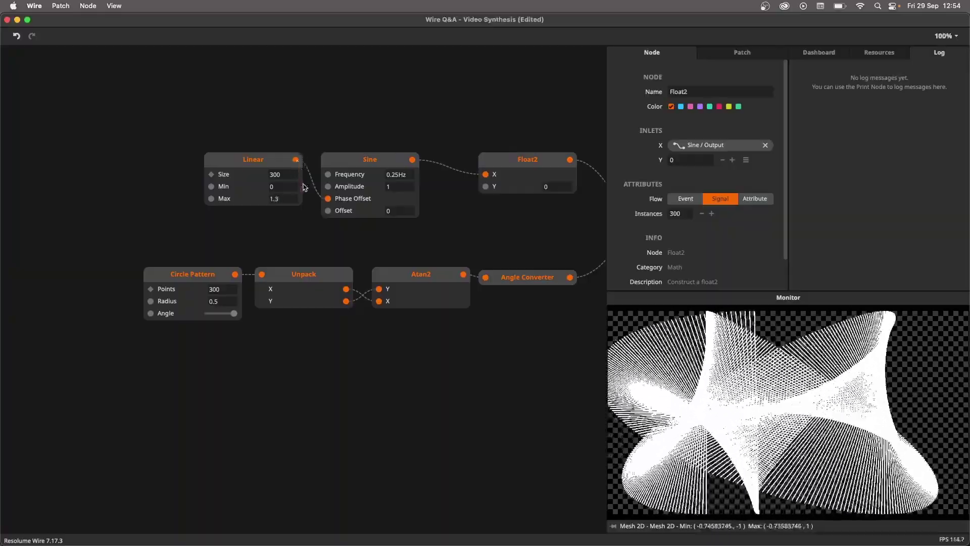
# Try varying the Linear pattern's Max and the Circle Pattern's Angle, leaving both at 1.
pyautogui.moveTo(306, 198)
pyautogui.mouseDown()
pyautogui.moveTo(304, 216)
pyautogui.moveTo(314, 190)
pyautogui.mouseUp()
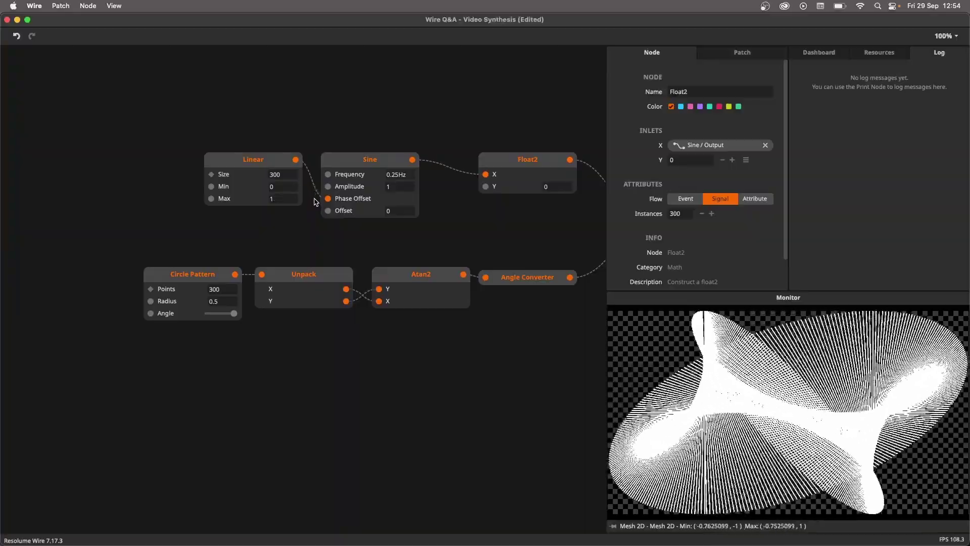
pyautogui.scroll(-3, 442, 222)
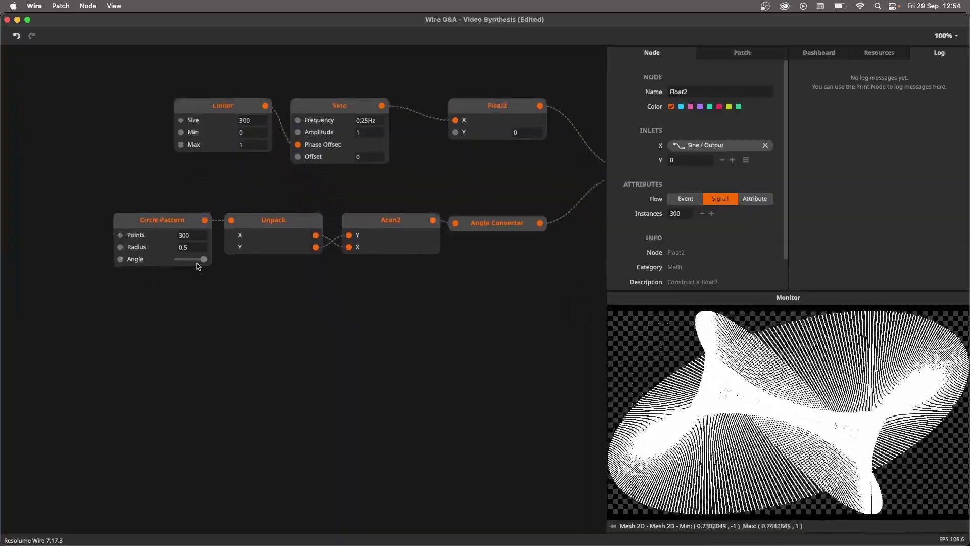
pyautogui.moveTo(200, 259); pyautogui.dragTo(241, 275)
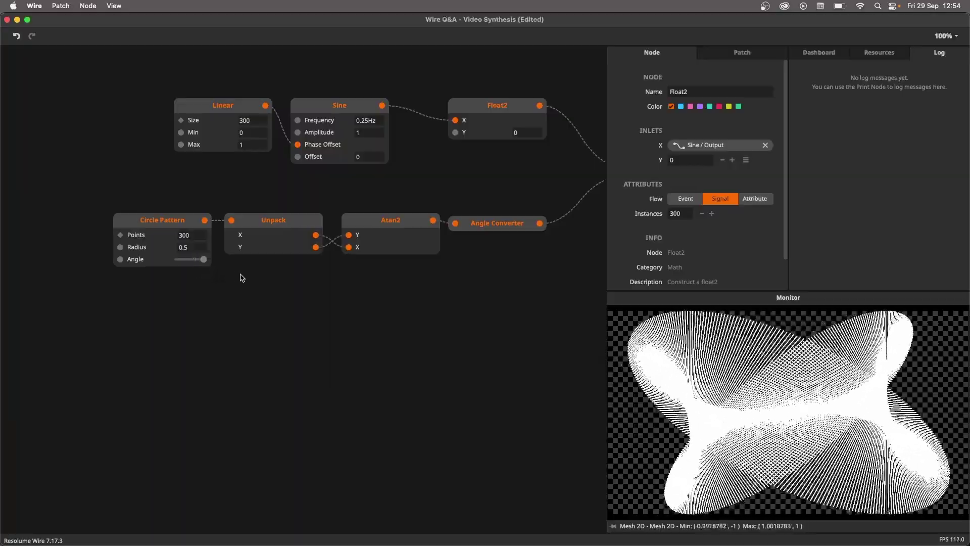
# Select all nodes of the Linear and Circle Pattern chains and auto-arrange them into evenly spaced rows.
pyautogui.moveTo(420, 318); pyautogui.dragTo(342, 329)
pyautogui.moveTo(60, 325); pyautogui.dragTo(403, 91)
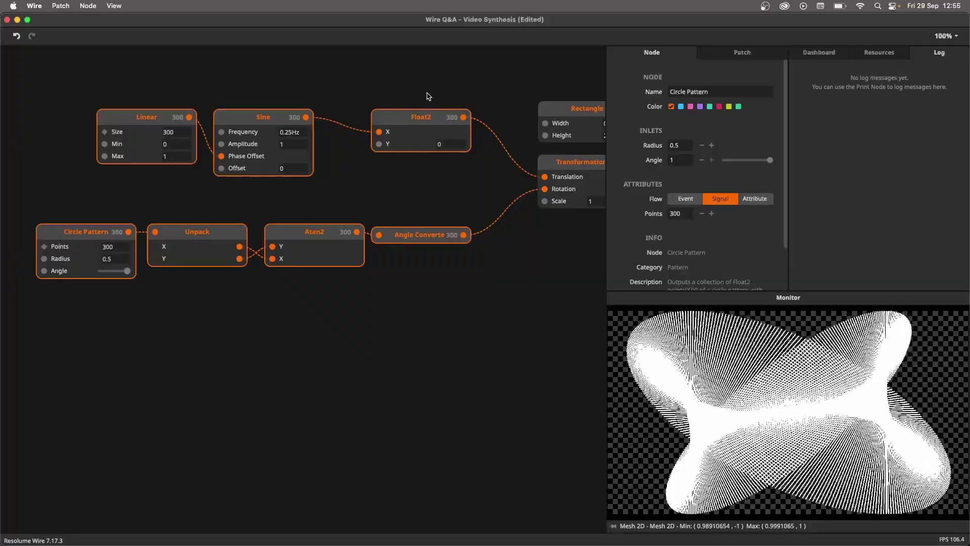
pyautogui.press('super+l')
pyautogui.click(419, 249)
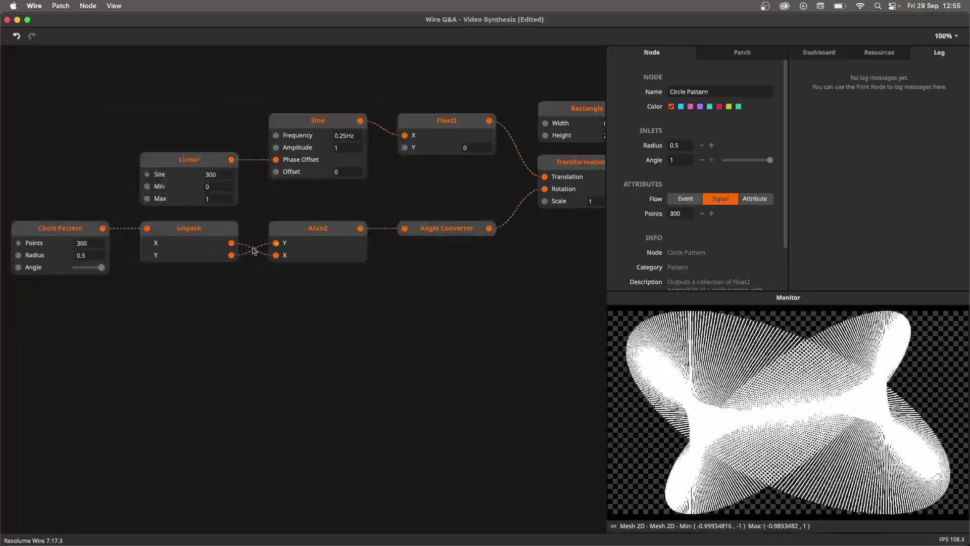
pyautogui.moveTo(83, 281); pyautogui.dragTo(502, 101)
pyautogui.press('super+l')
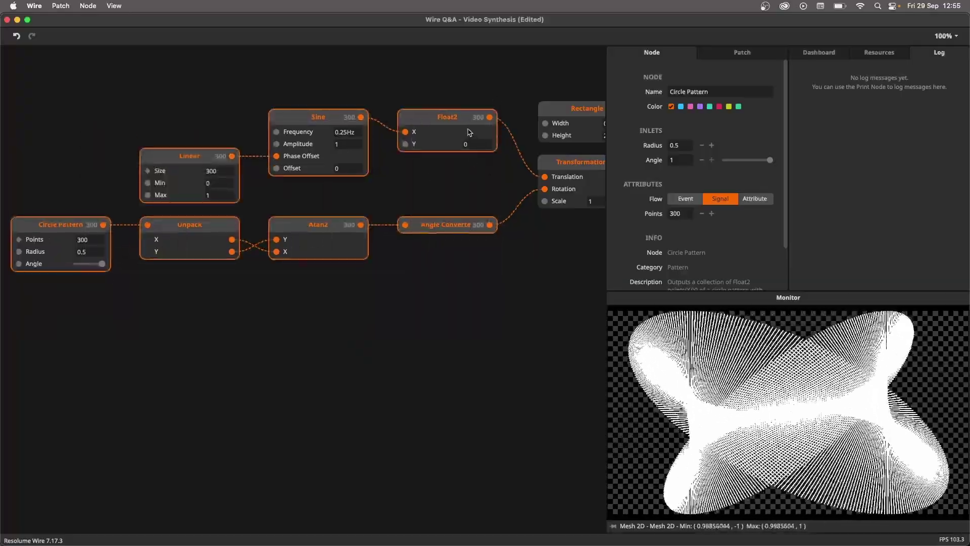
pyautogui.click(504, 242)
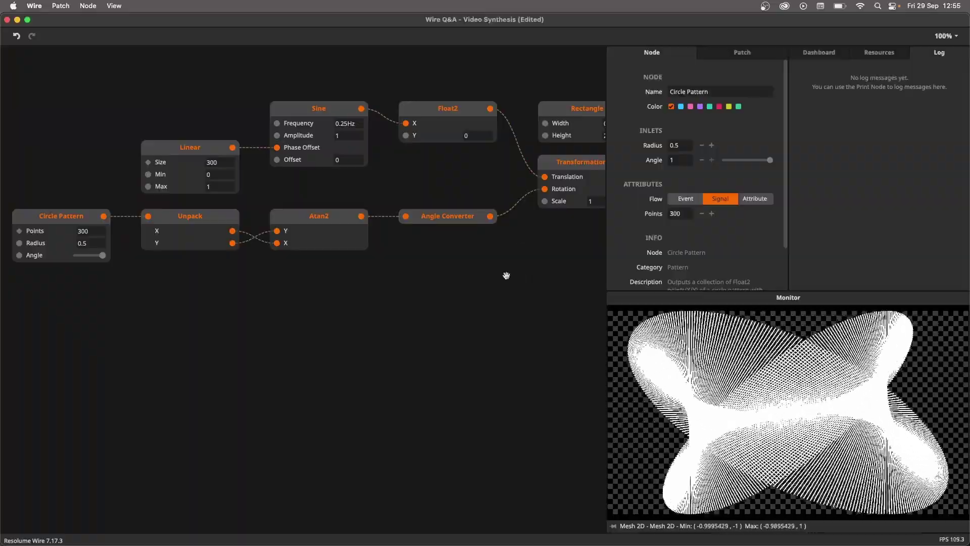
# Examine the Rectangle, Transformation 2D and Mesh 2D nodes at the end of the patch.
pyautogui.hscroll(5, 507, 275)
pyautogui.hscroll(-2, 353, 267)
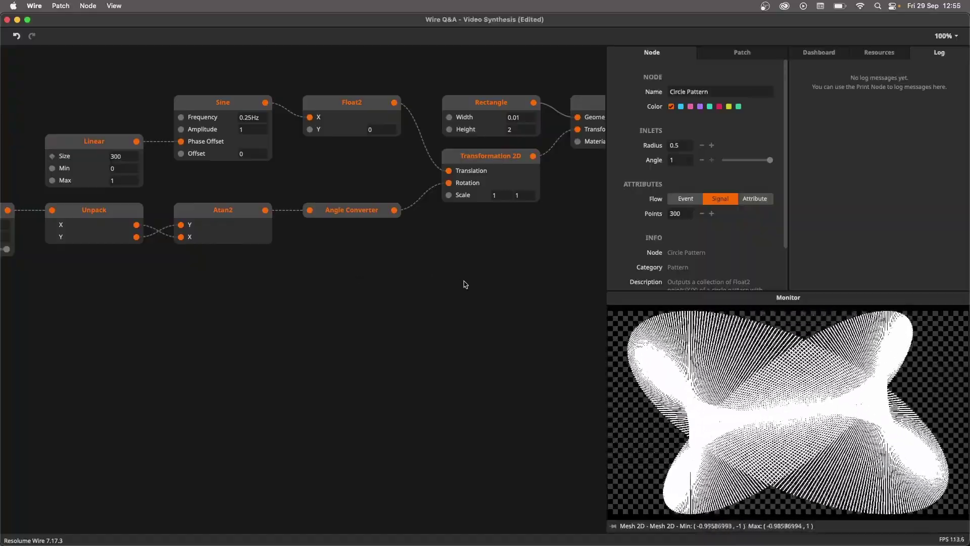
pyautogui.hscroll(5, 420, 281)
pyautogui.scroll(2, 451, 264)
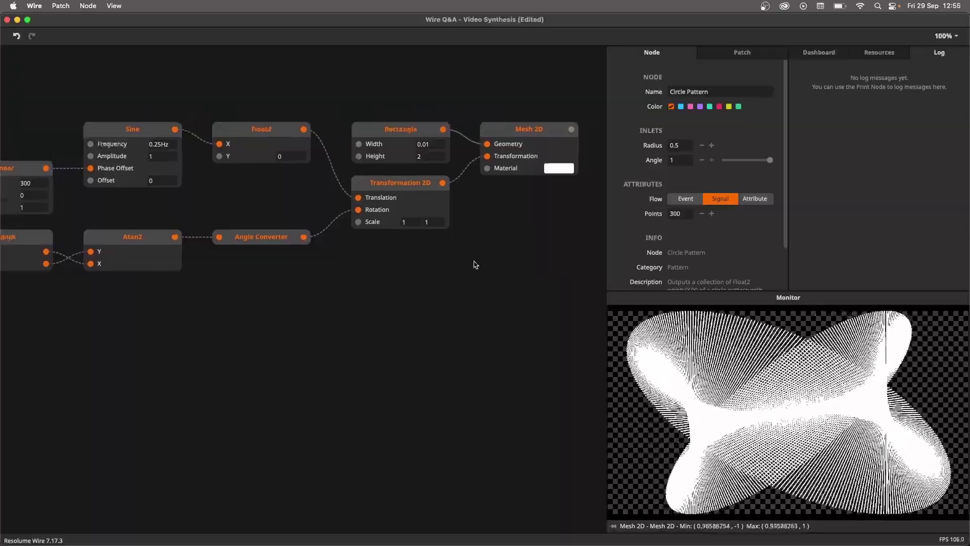
pyautogui.hscroll(2, 493, 255)
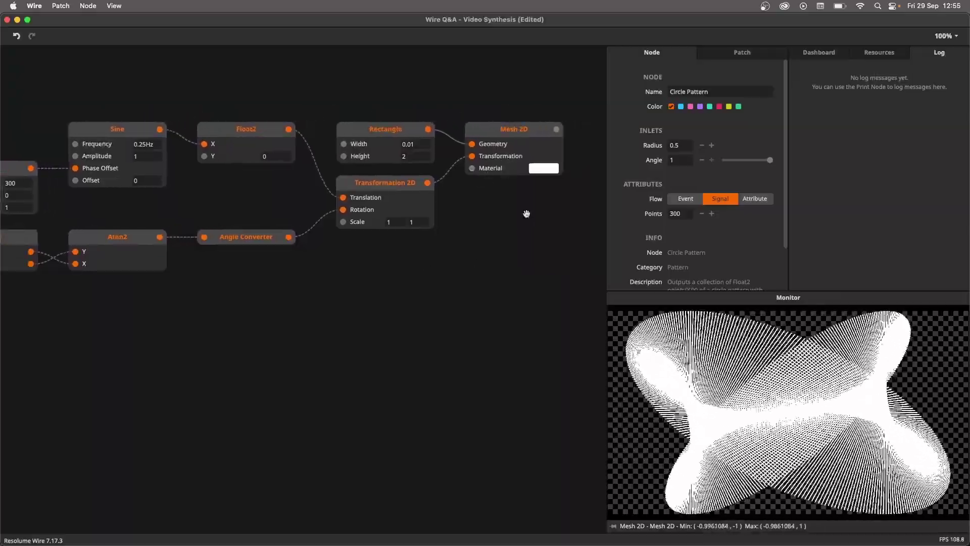
pyautogui.moveTo(526, 213); pyautogui.dragTo(434, 181)
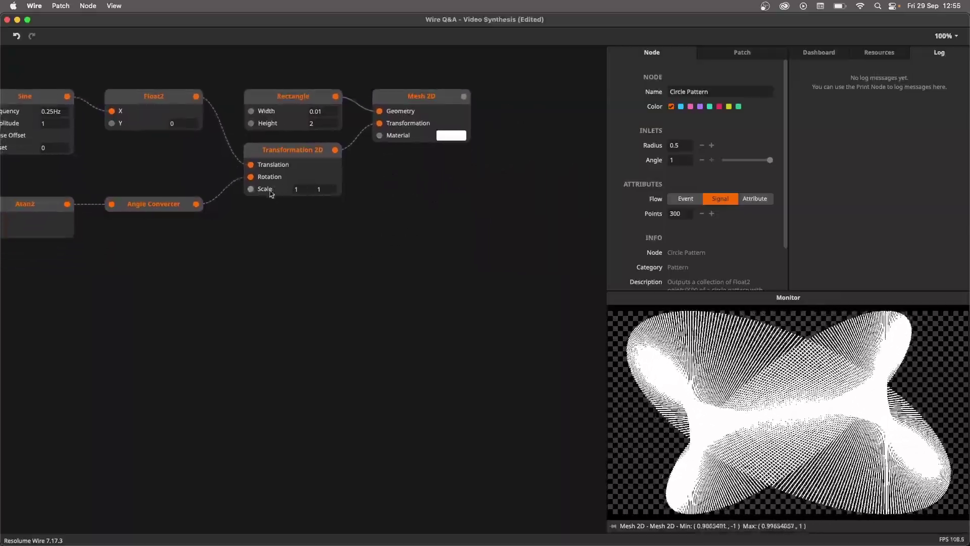
pyautogui.moveTo(305, 189)
pyautogui.mouseDown()
pyautogui.moveTo(309, 219)
pyautogui.moveTo(314, 186)
pyautogui.mouseUp()
pyautogui.hscroll(-4, 303, 222)
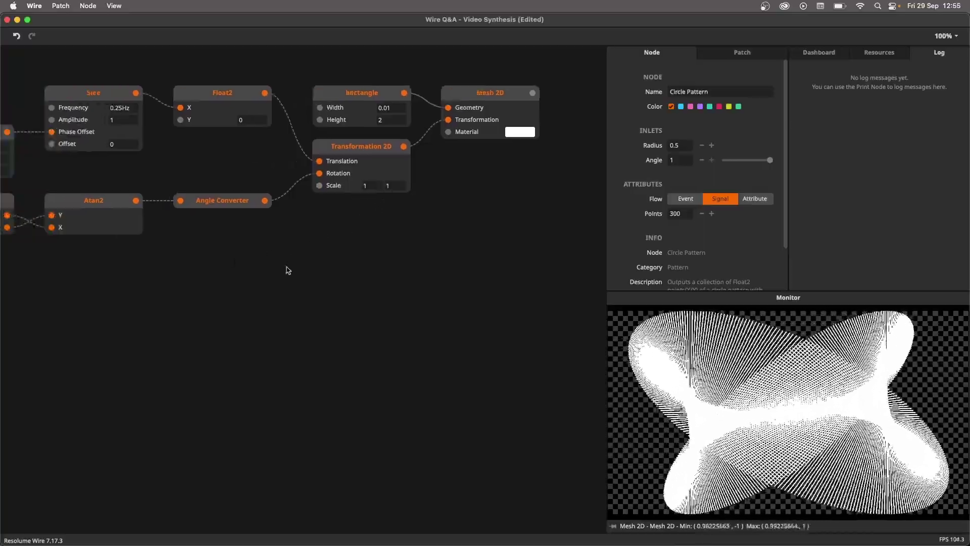
# Add a Linear pattern below Angle Converter with size 100 and Min 0.1, and connect it to Transformation 2D's Scale.
pyautogui.doubleClick(286, 267)
pyautogui.write('linear')
pyautogui.press('Return')
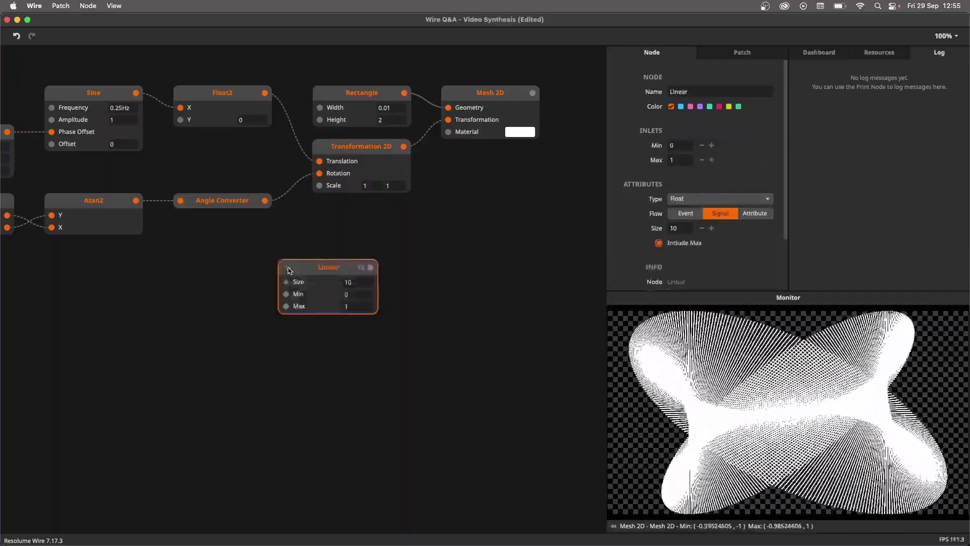
pyautogui.moveTo(289, 270); pyautogui.dragTo(193, 257)
pyautogui.write('0')
pyautogui.press('Return')
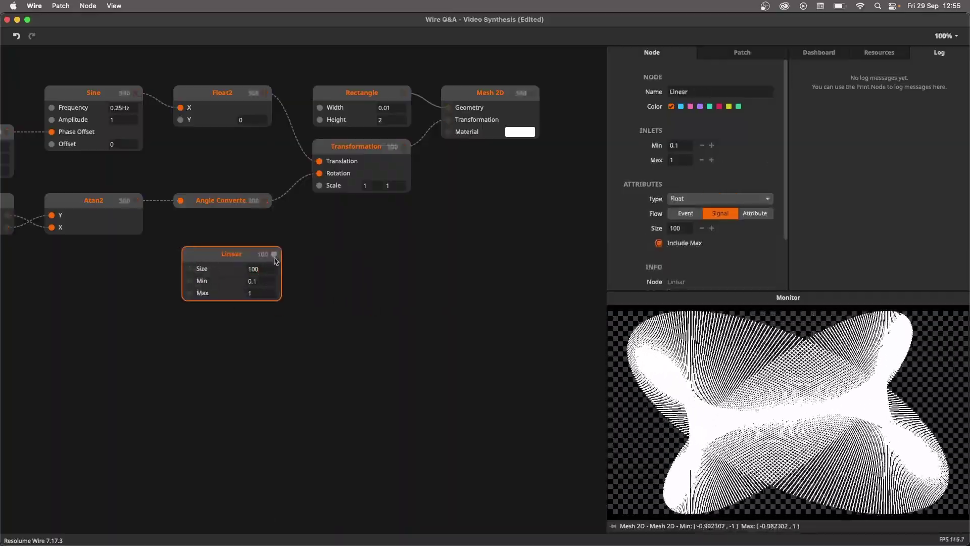
pyautogui.moveTo(274, 254); pyautogui.dragTo(320, 186)
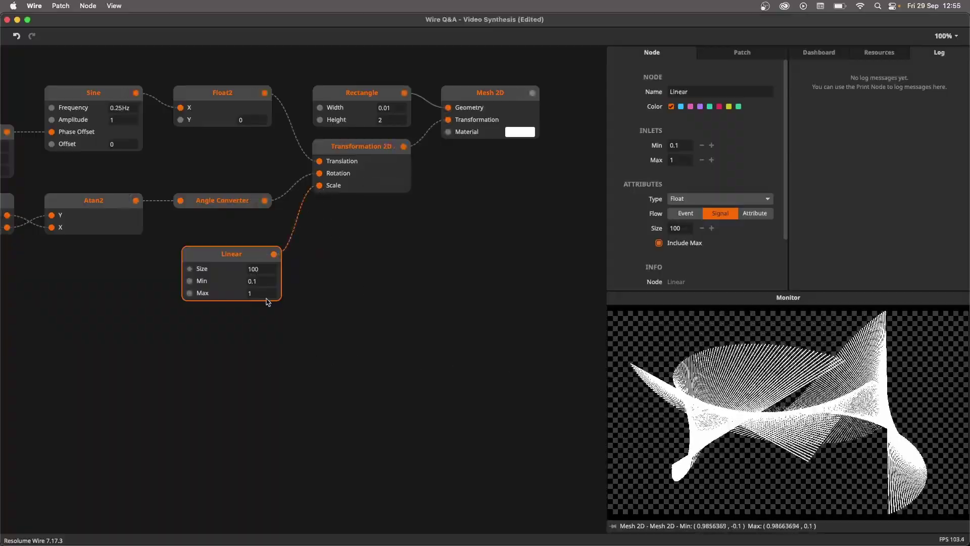
# Raise the Min of the Linear pattern feeding Scale to 0.5.
pyautogui.moveTo(262, 283); pyautogui.dragTo(263, 197)
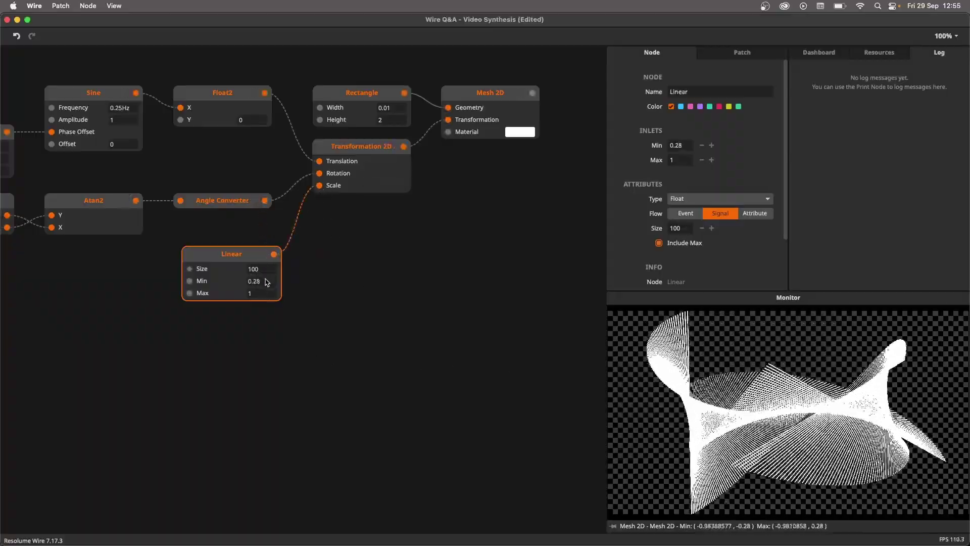
pyautogui.doubleClick(267, 283)
pyautogui.write('0.5')
pyautogui.press('Return')
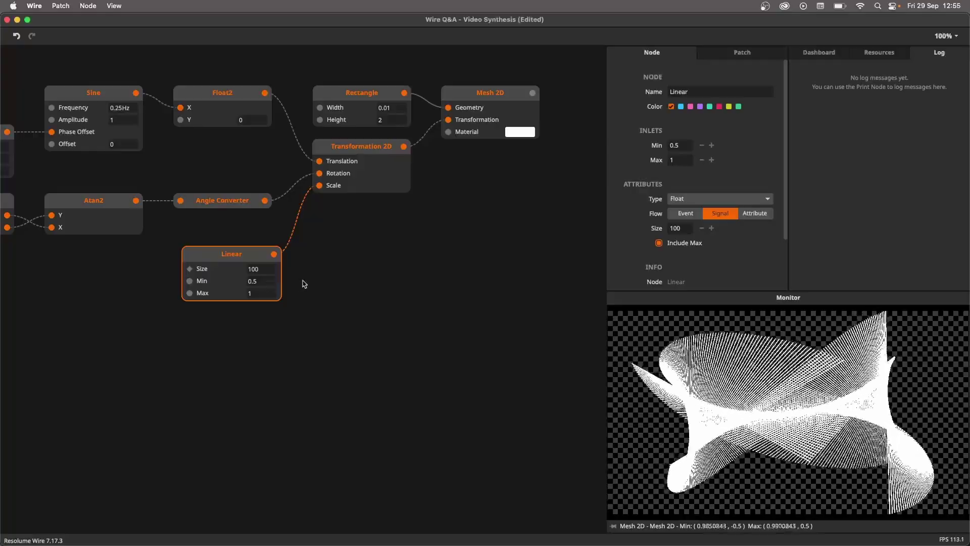
# Delete the Linear node that feeds Transformation 2D's Scale.
pyautogui.moveTo(396, 316); pyautogui.dragTo(220, 349)
pyautogui.moveTo(381, 407); pyautogui.dragTo(192, 293)
pyautogui.press('Delete')
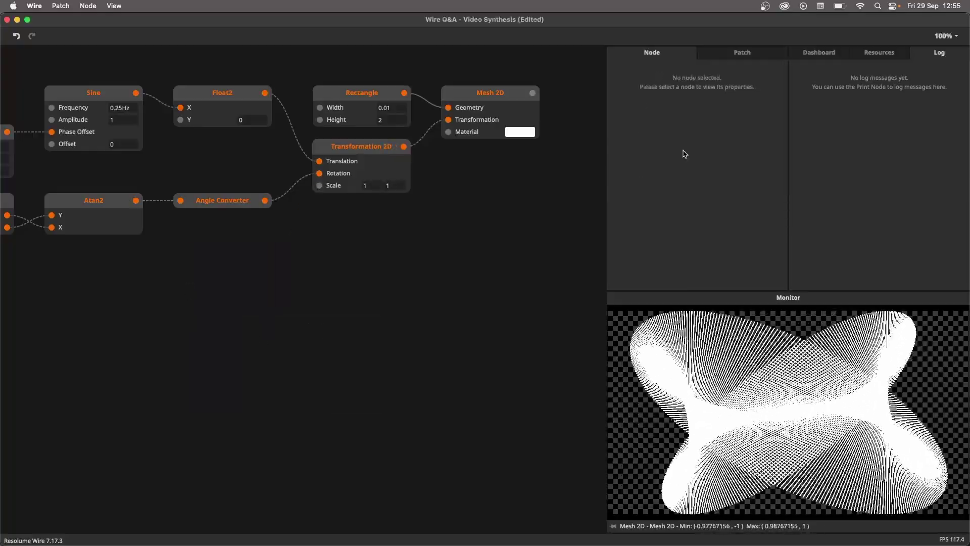
pyautogui.click(499, 101)
pyautogui.moveTo(448, 132); pyautogui.dragTo(433, 195)
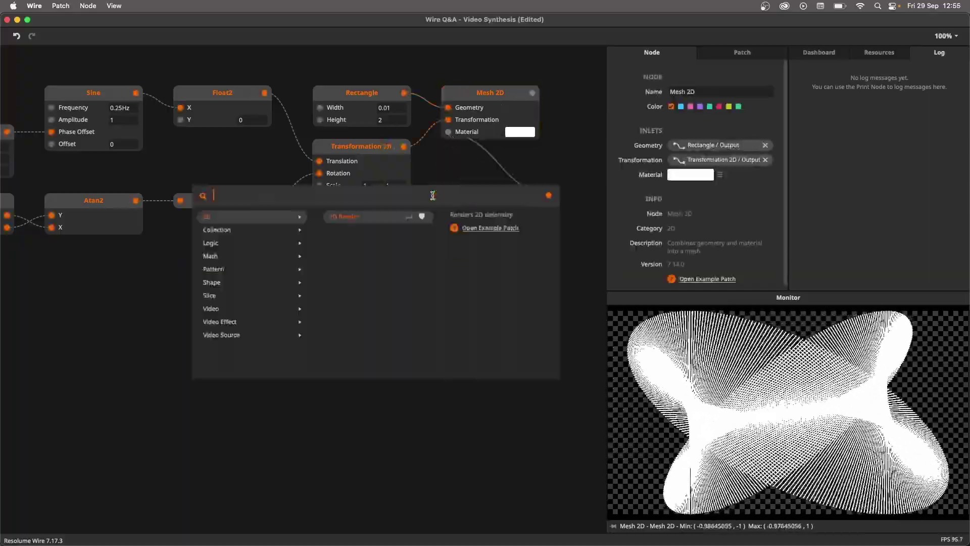
pyautogui.click(482, 177)
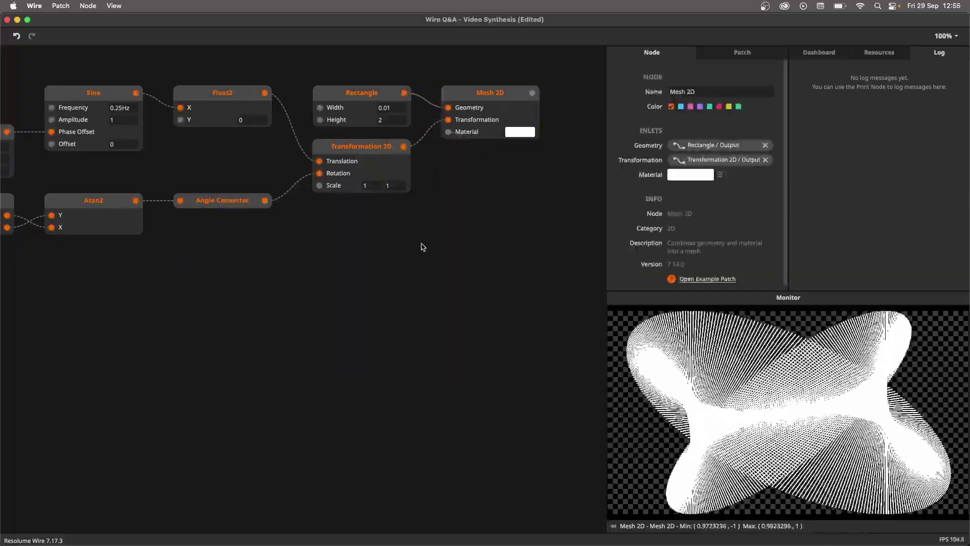
# Add a Texture Material node below Transformation 2D and connect it to Mesh 2D's Material inlet.
pyautogui.doubleClick(423, 245)
pyautogui.write('material')
pyautogui.press('Return')
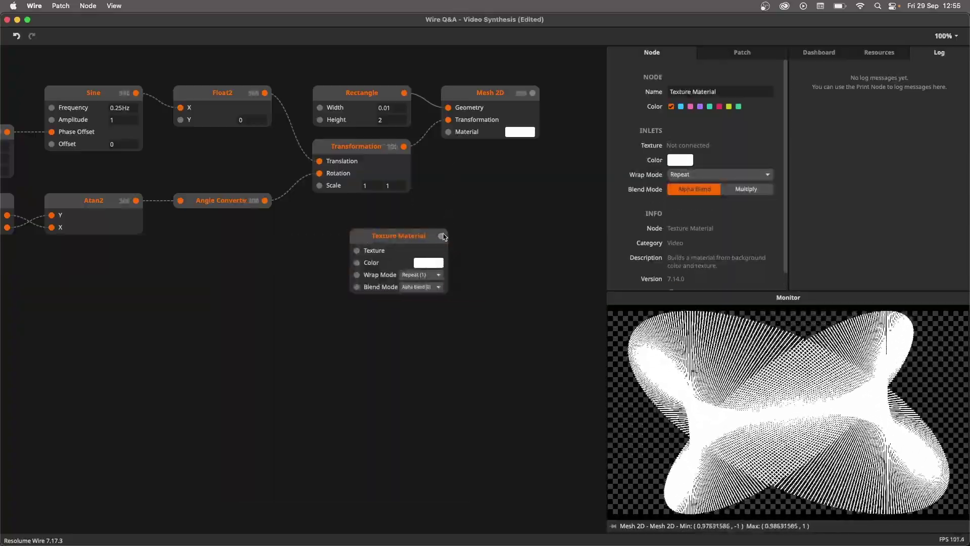
pyautogui.moveTo(441, 236); pyautogui.dragTo(448, 131)
pyautogui.moveTo(404, 236); pyautogui.dragTo(375, 269)
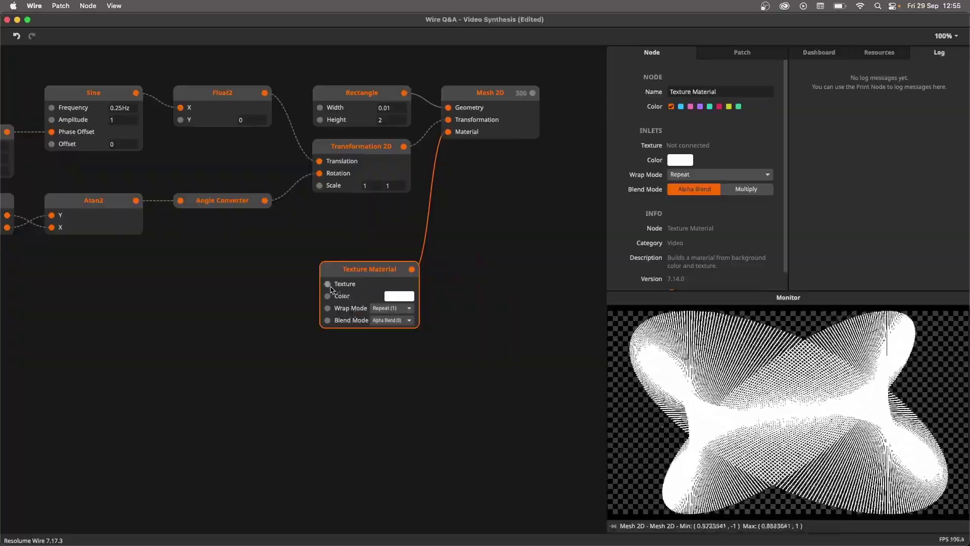
# Add a Gradient Palette node to the left of the Texture Material node.
pyautogui.scroll(-3, 329, 366)
pyautogui.hscroll(-5, 342, 336)
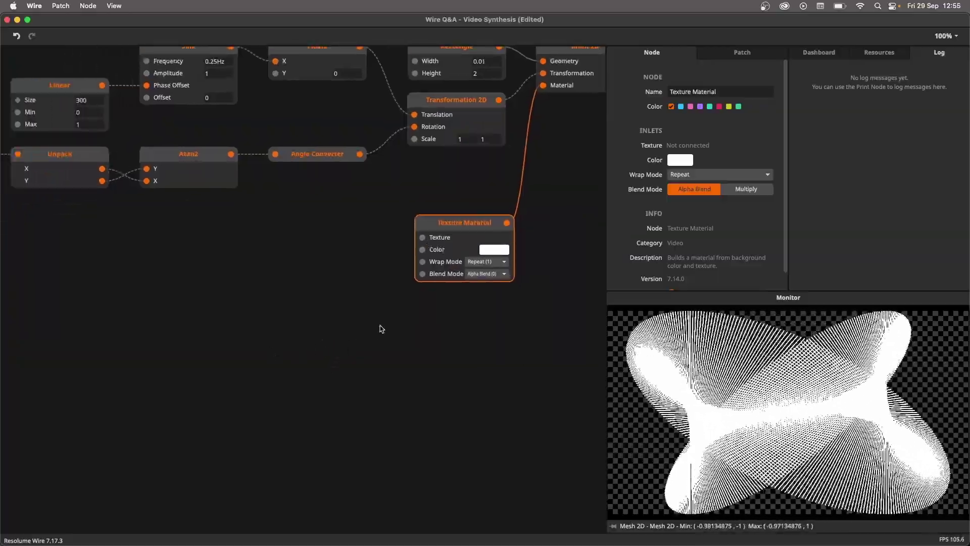
pyautogui.doubleClick(286, 352)
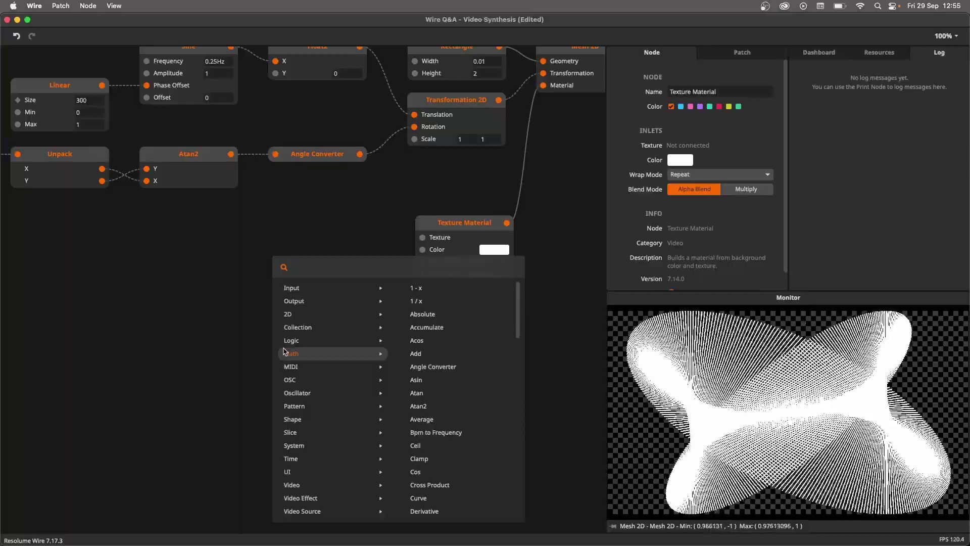
pyautogui.write('color')
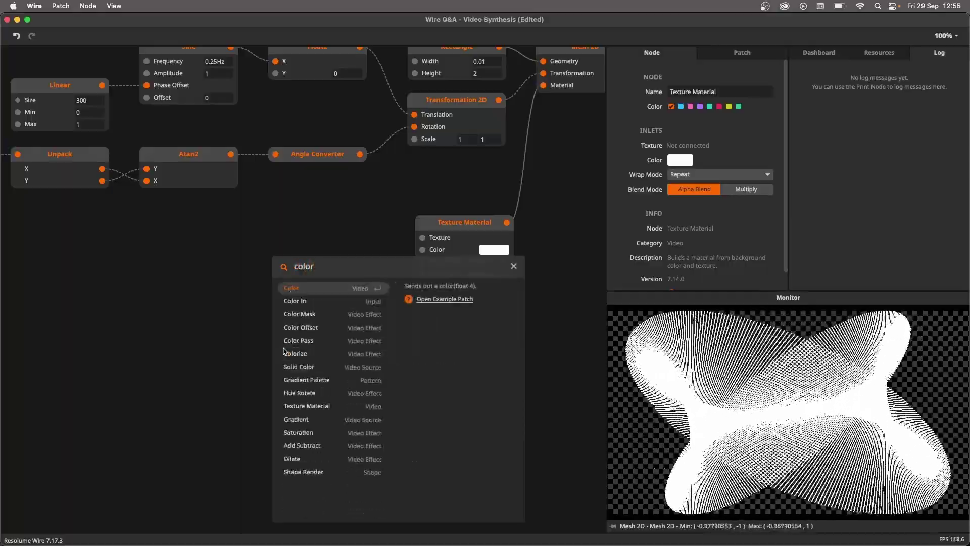
pyautogui.write(' gra')
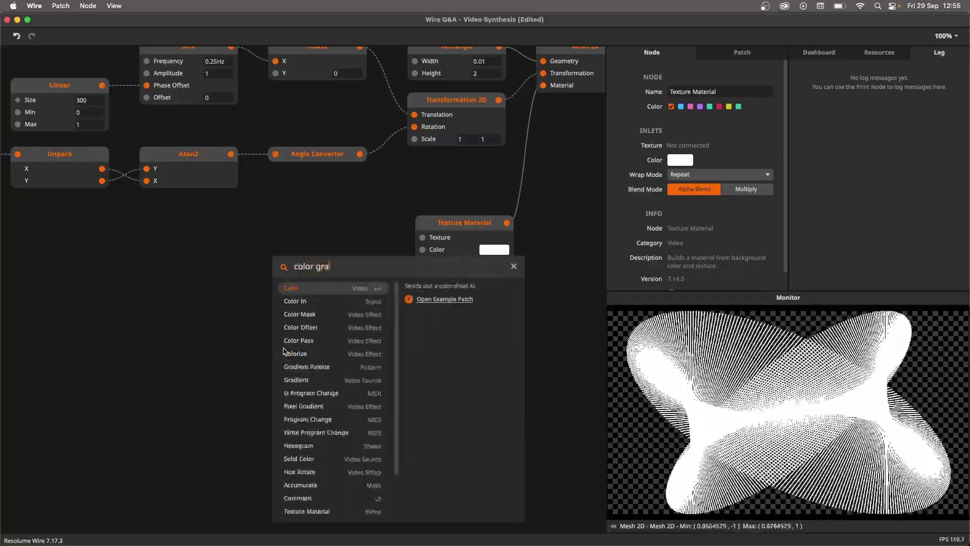
pyautogui.write('dien')
pyautogui.press('BackSpace')
pyautogui.press('BackSpace')
pyautogui.press('BackSpace')
pyautogui.press('BackSpace')
pyautogui.press('BackSpace')
pyautogui.press('BackSpace')
pyautogui.press('BackSpace')
pyautogui.press('BackSpace')
pyautogui.press('BackSpace')
pyautogui.press('BackSpace')
pyautogui.press('BackSpace')
pyautogui.press('BackSpace')
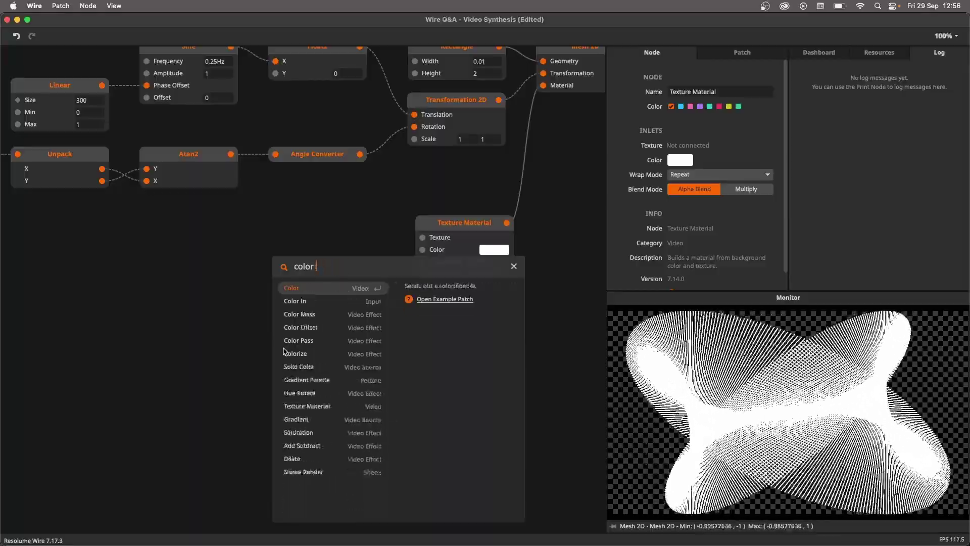
pyautogui.write('grad')
pyautogui.press('Down')
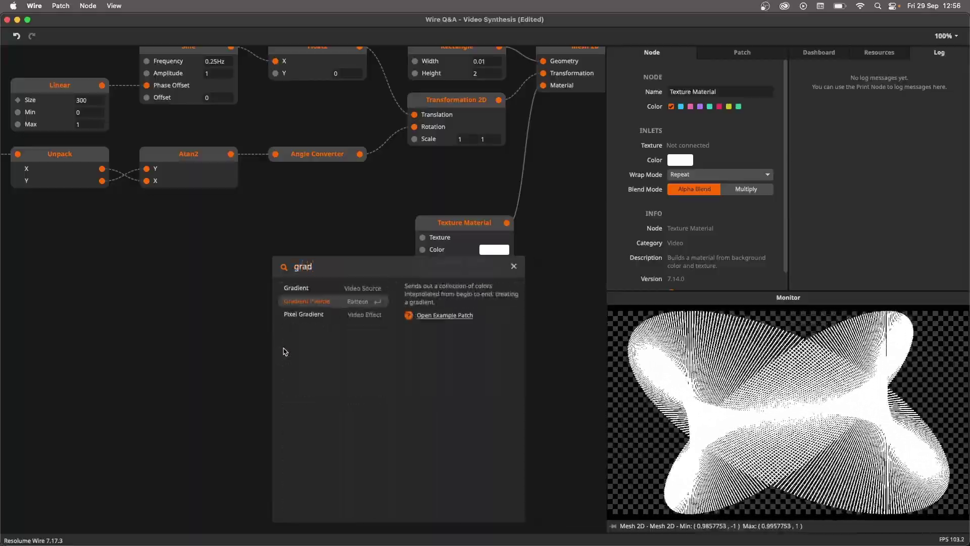
pyautogui.press('Return')
pyautogui.moveTo(349, 343); pyautogui.dragTo(270, 258)
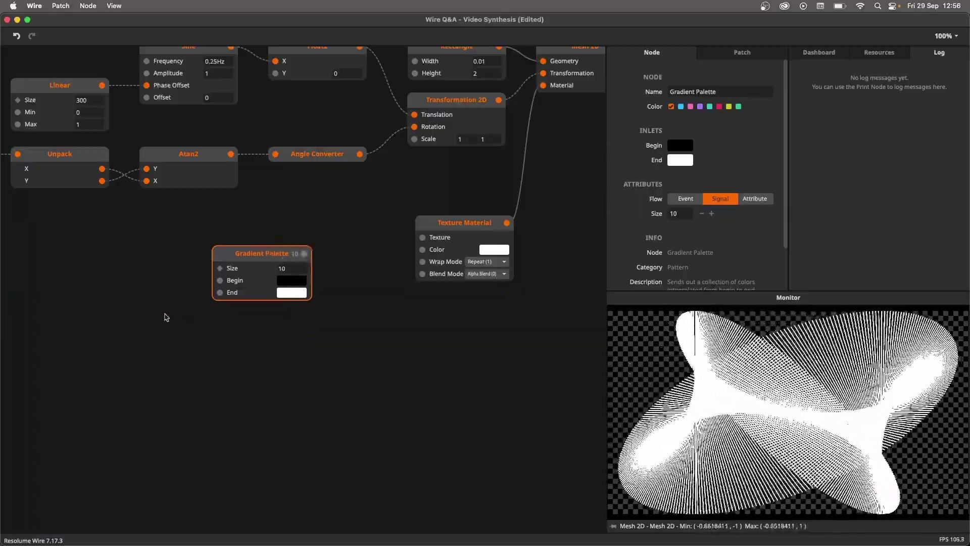
# Connect the Gradient Palette output to Texture Material's Color inlet.
pyautogui.moveTo(185, 307); pyautogui.dragTo(166, 343)
pyautogui.click(432, 147)
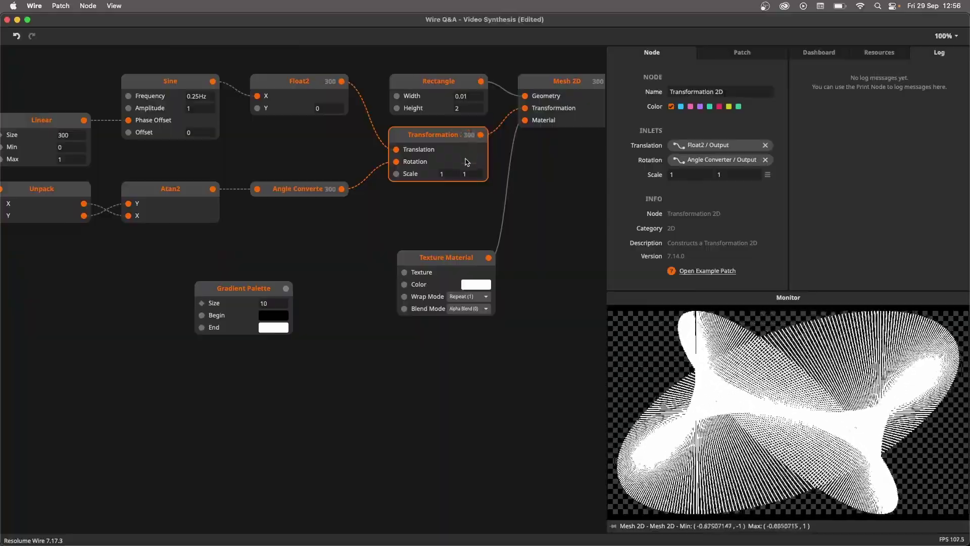
pyautogui.moveTo(470, 189); pyautogui.dragTo(414, 195)
pyautogui.click(505, 117)
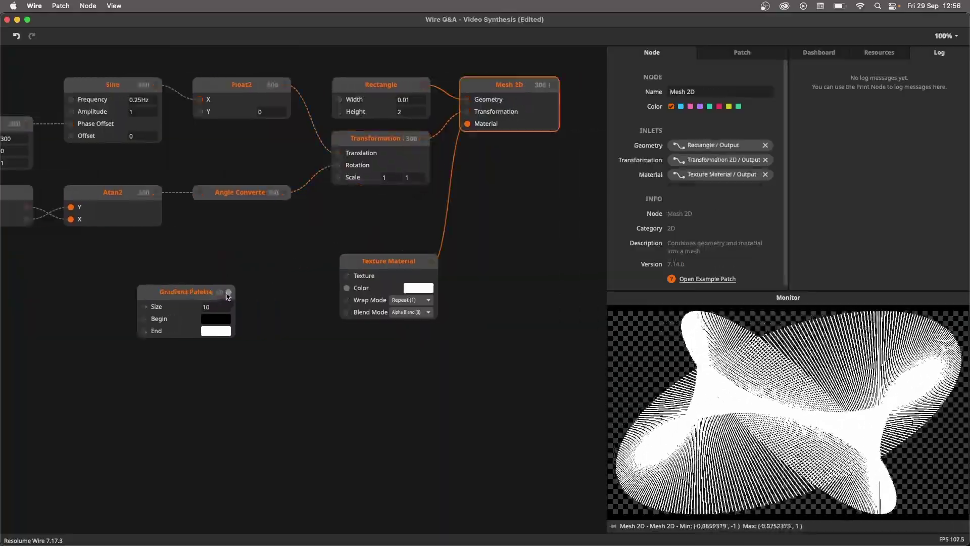
pyautogui.moveTo(228, 292); pyautogui.dragTo(347, 288)
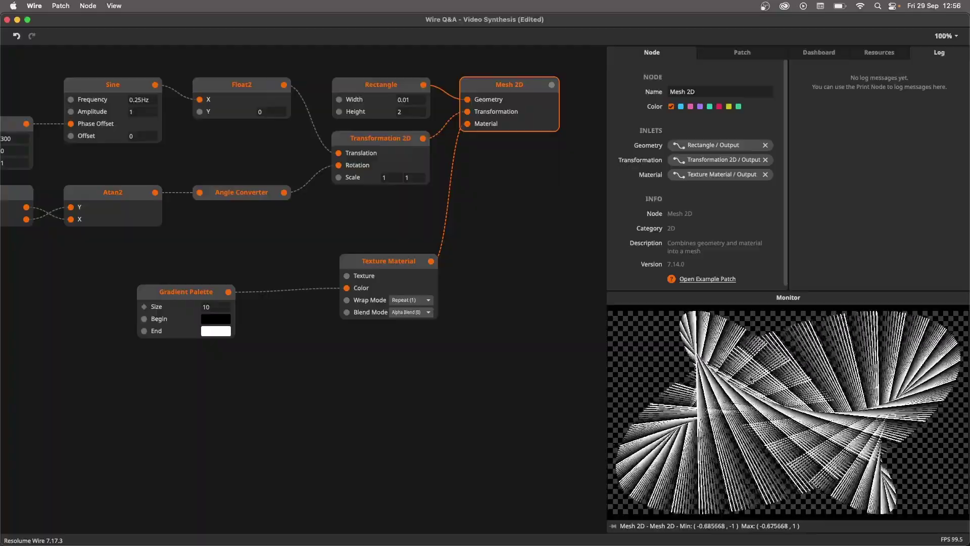
# Add a Size node fed by Circle Pattern and connect it to Gradient Palette's Size inlet.
pyautogui.moveTo(241, 379); pyautogui.dragTo(284, 358)
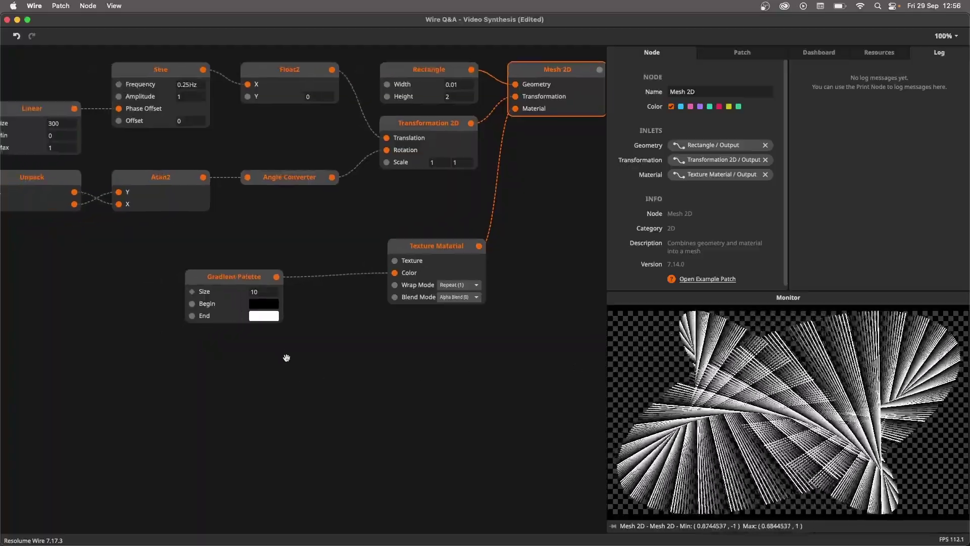
pyautogui.moveTo(238, 284); pyautogui.dragTo(171, 292)
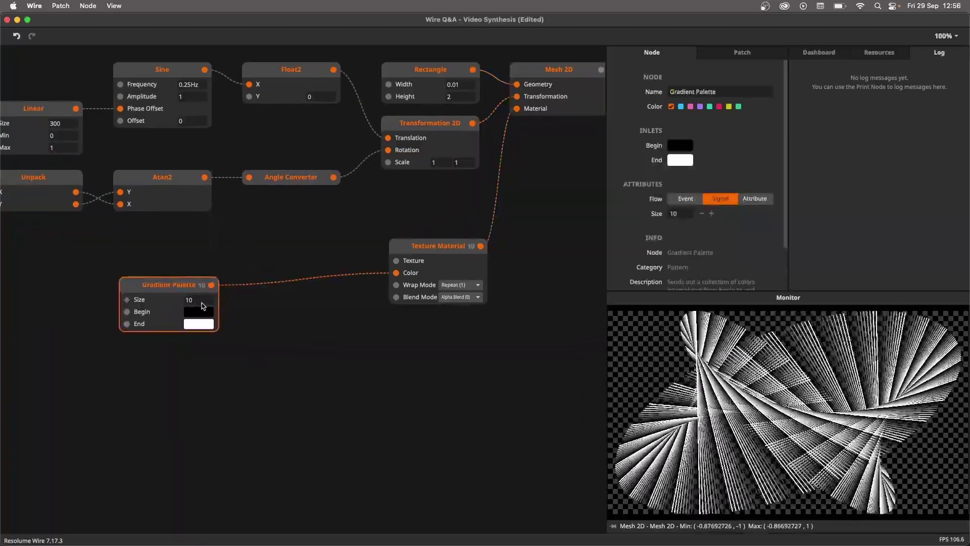
pyautogui.moveTo(147, 247); pyautogui.dragTo(308, 263)
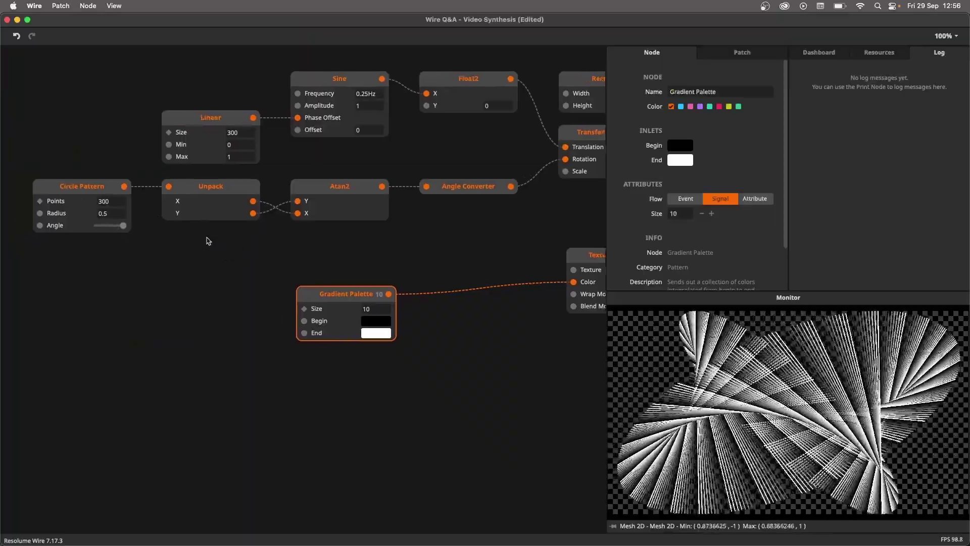
pyautogui.moveTo(124, 186); pyautogui.dragTo(197, 293)
pyautogui.write('size')
pyautogui.press('Return')
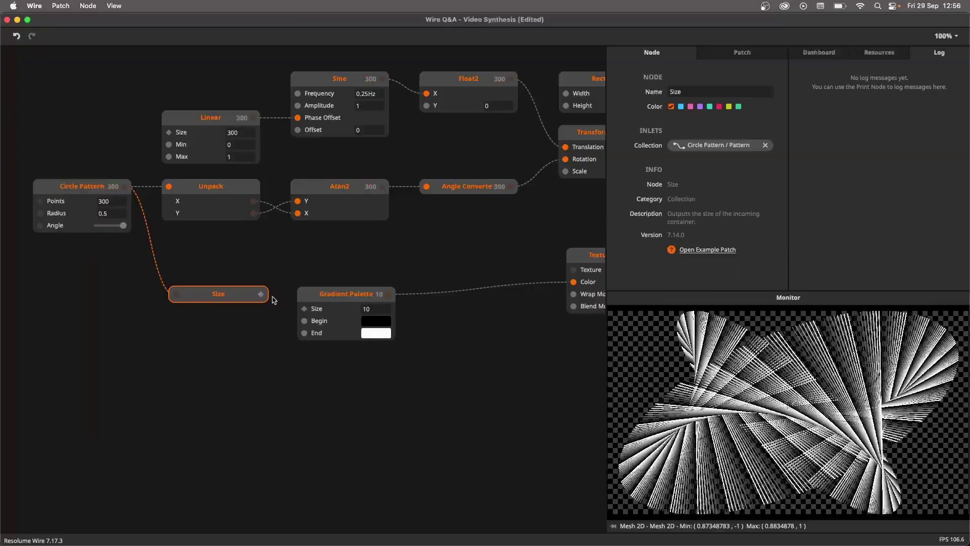
pyautogui.moveTo(262, 294); pyautogui.dragTo(348, 300)
pyautogui.moveTo(243, 293); pyautogui.dragTo(251, 303)
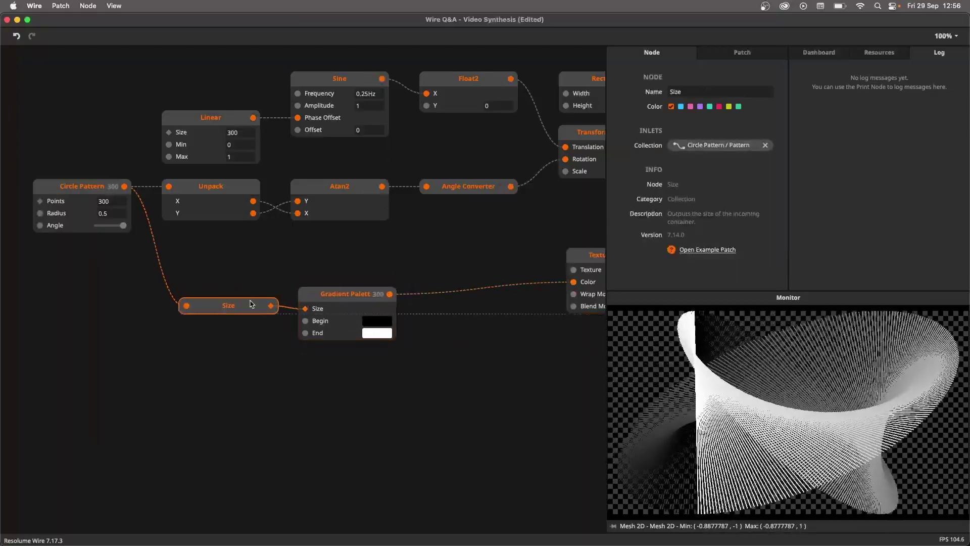
pyautogui.click(104, 192)
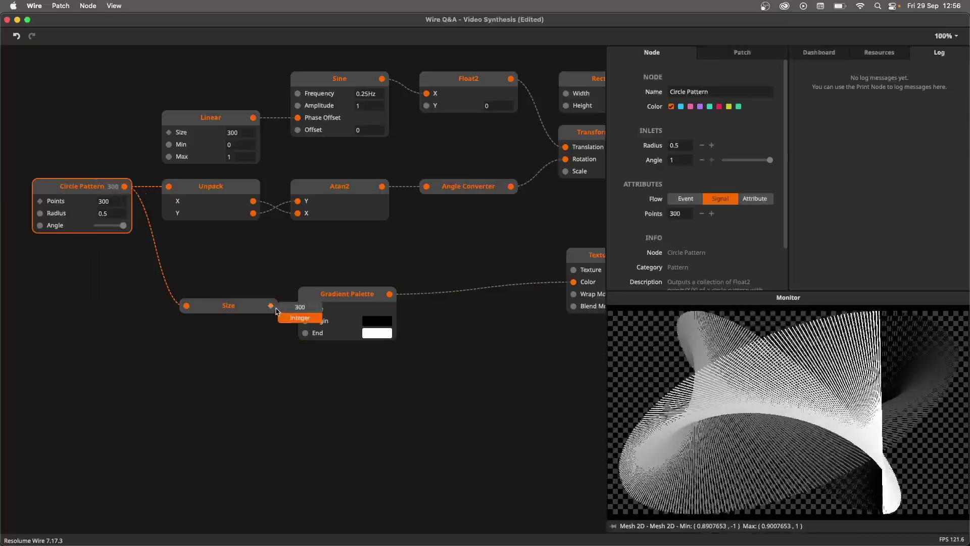
pyautogui.click(330, 309)
pyautogui.moveTo(332, 302); pyautogui.dragTo(334, 310)
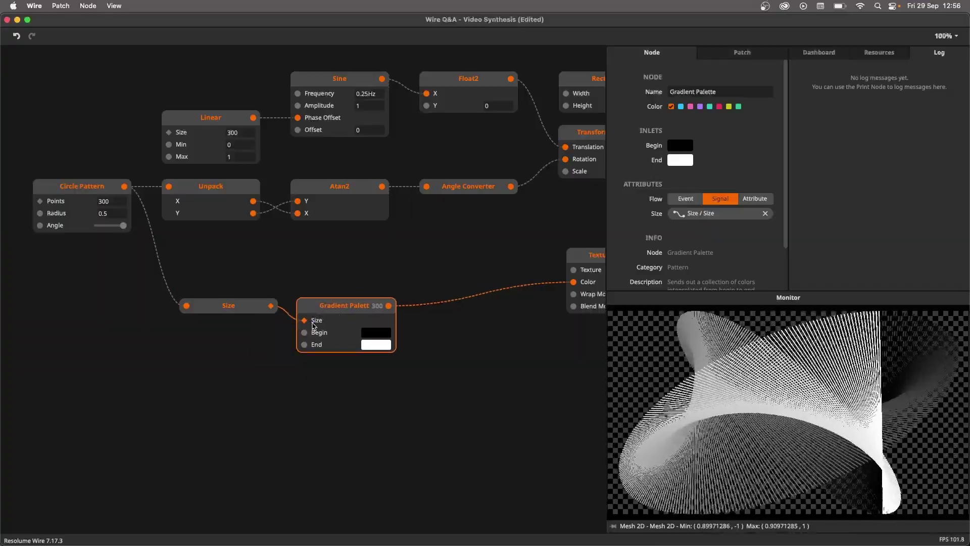
# Delete the Size node and set Gradient Palette's Size to 150.
pyautogui.click(232, 306)
pyautogui.press('BackSpace')
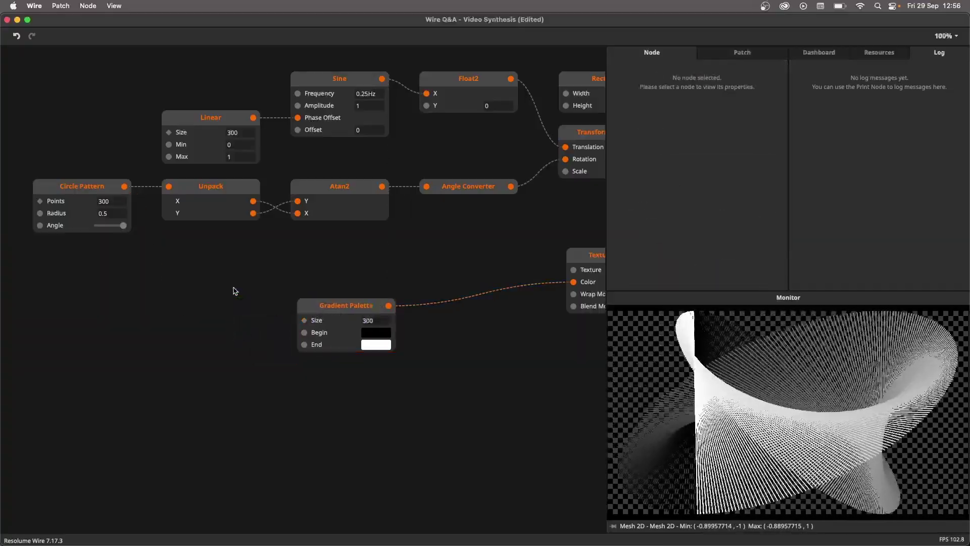
pyautogui.moveTo(338, 309); pyautogui.dragTo(345, 276)
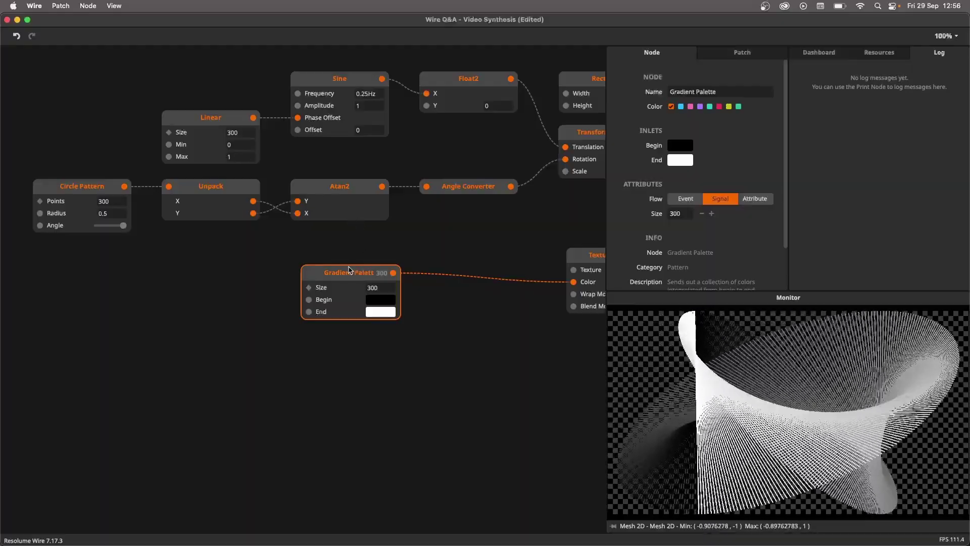
pyautogui.moveTo(349, 269); pyautogui.dragTo(356, 260)
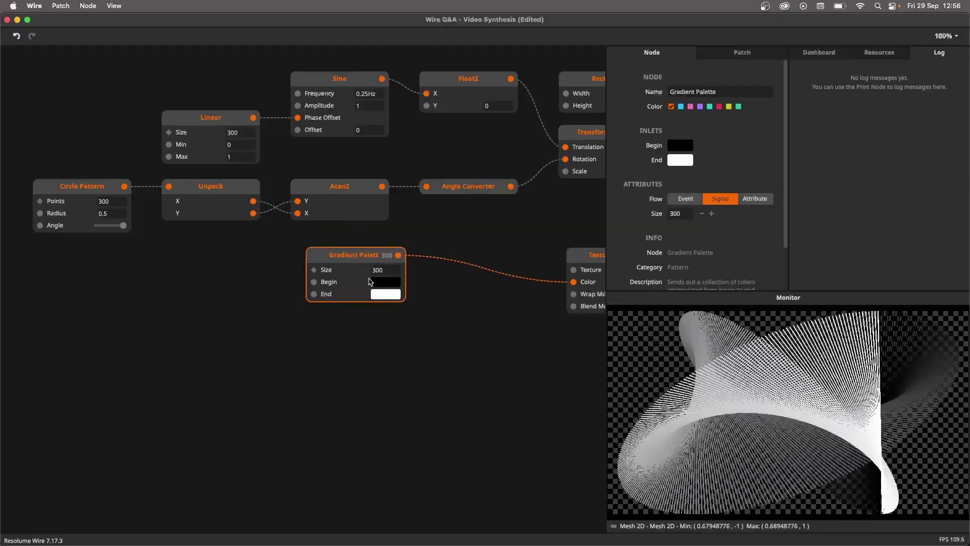
pyautogui.write('150')
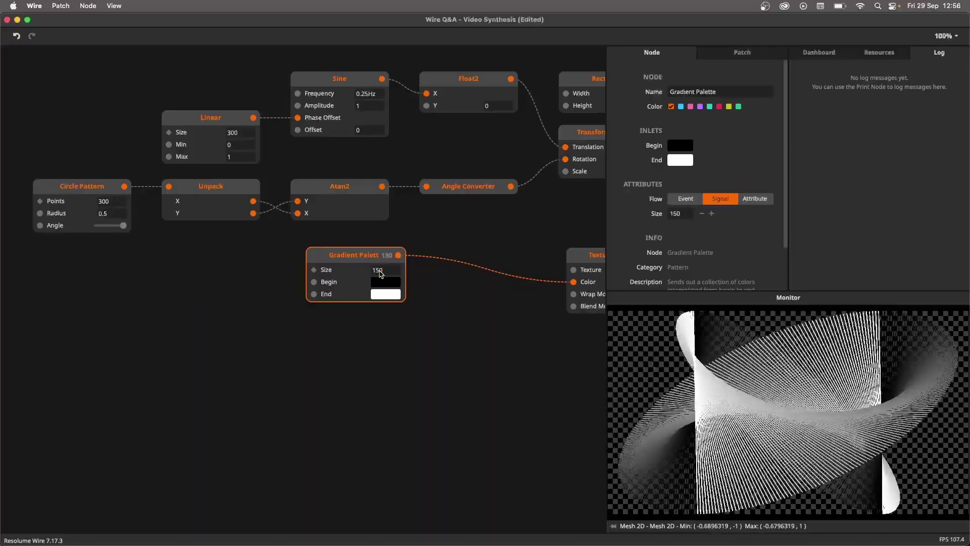
pyautogui.moveTo(365, 255); pyautogui.dragTo(318, 276)
pyautogui.moveTo(433, 314); pyautogui.dragTo(410, 312)
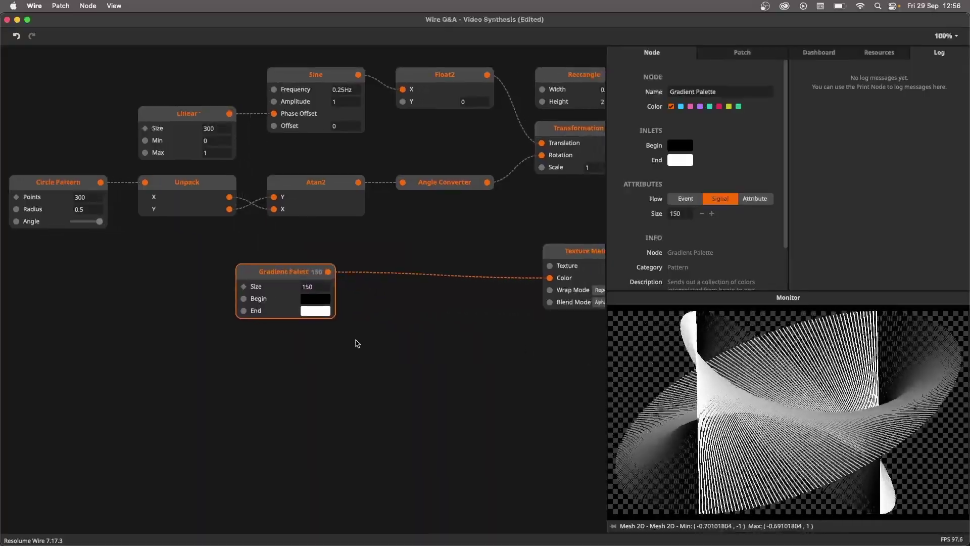
# Set Gradient Palette's Begin color to red and its End color to green.
pyautogui.click(318, 299)
pyautogui.click(353, 360)
pyautogui.click(297, 354)
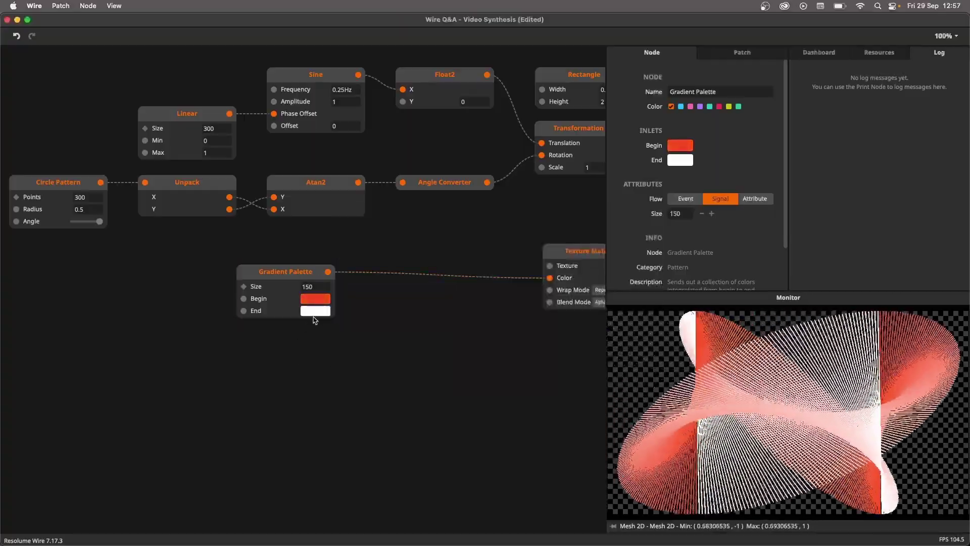
pyautogui.click(315, 311)
pyautogui.click(588, 300)
pyautogui.click(277, 389)
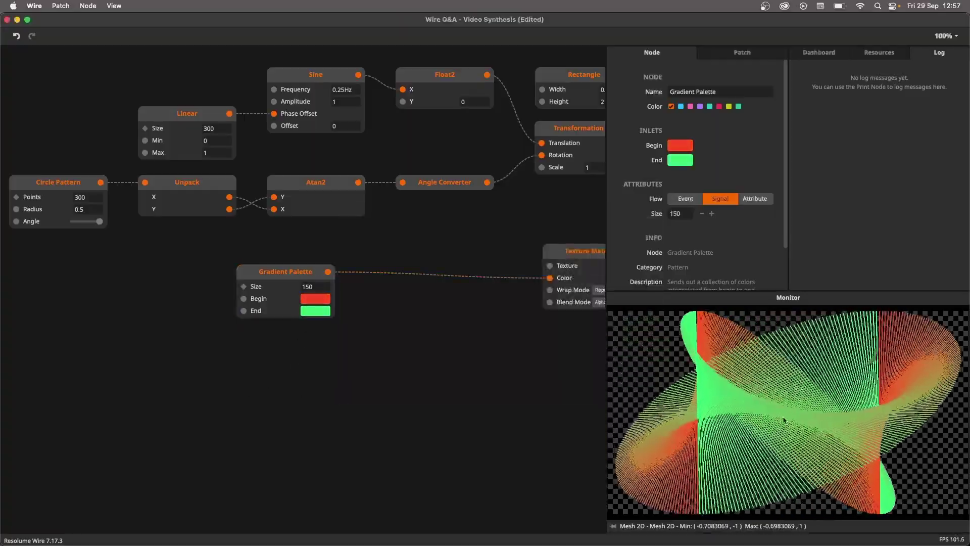
pyautogui.moveTo(260, 291); pyautogui.dragTo(283, 271)
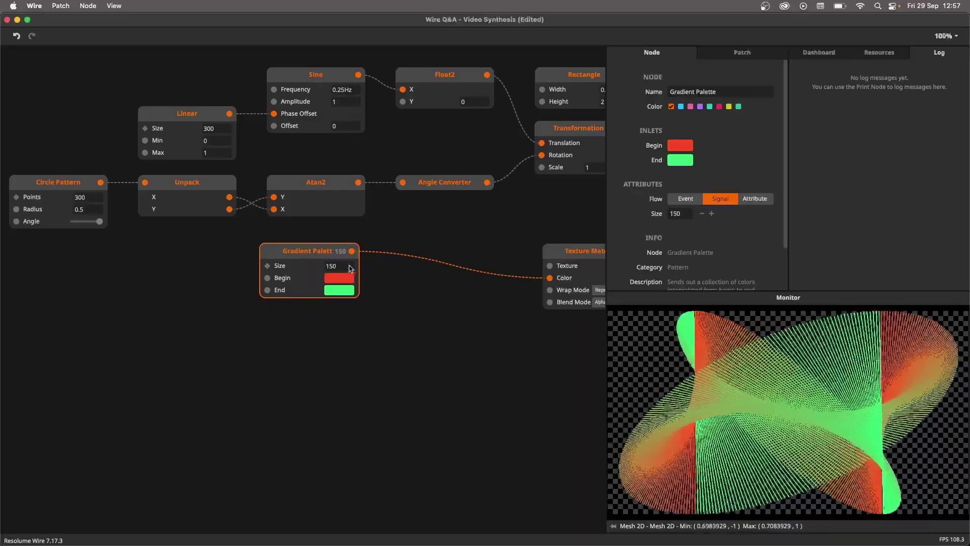
# Add an Expand node fed by Gradient Palette and set its Output Size to 300.
pyautogui.moveTo(490, 236); pyautogui.dragTo(389, 246)
pyautogui.click(507, 161)
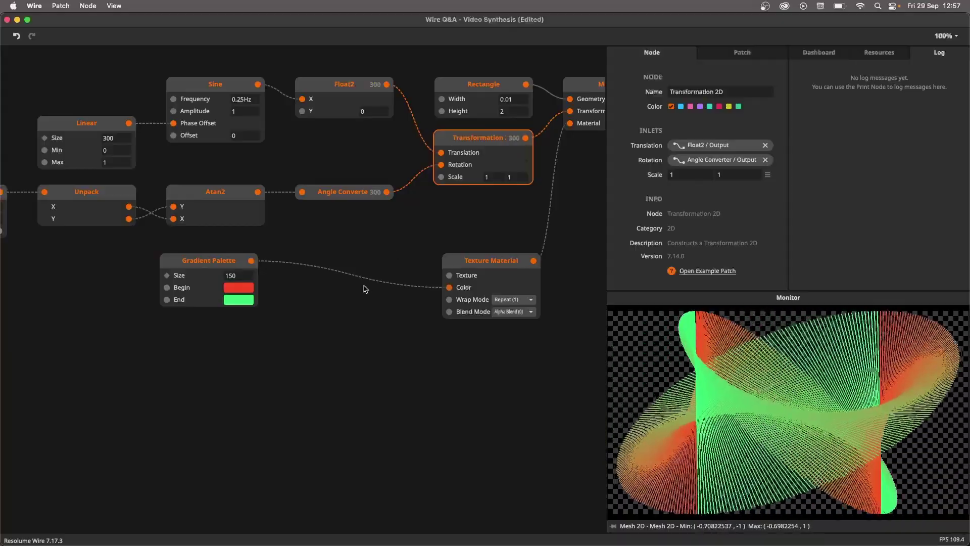
pyautogui.moveTo(248, 261); pyautogui.dragTo(259, 292)
pyautogui.write('expa')
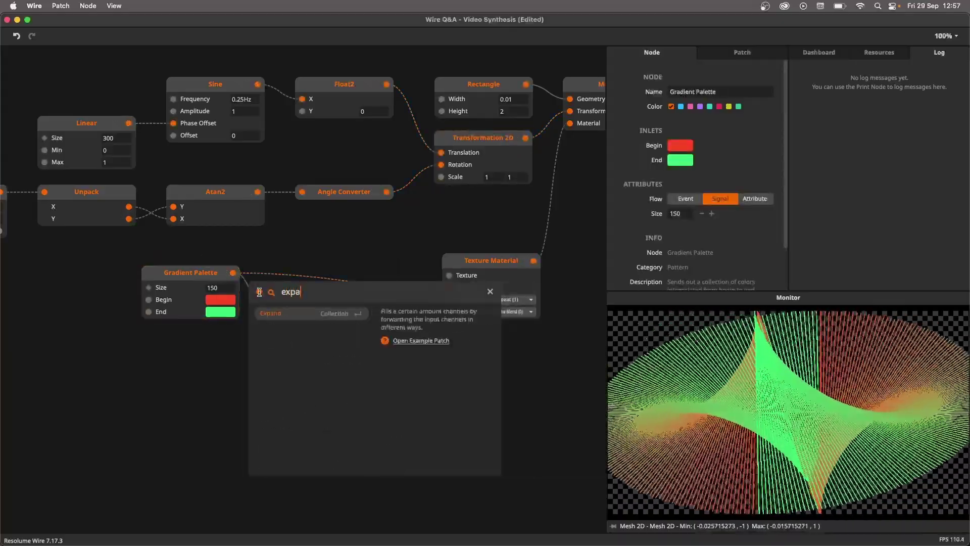
pyautogui.press('Return')
pyautogui.click(324, 307)
pyautogui.write('3')
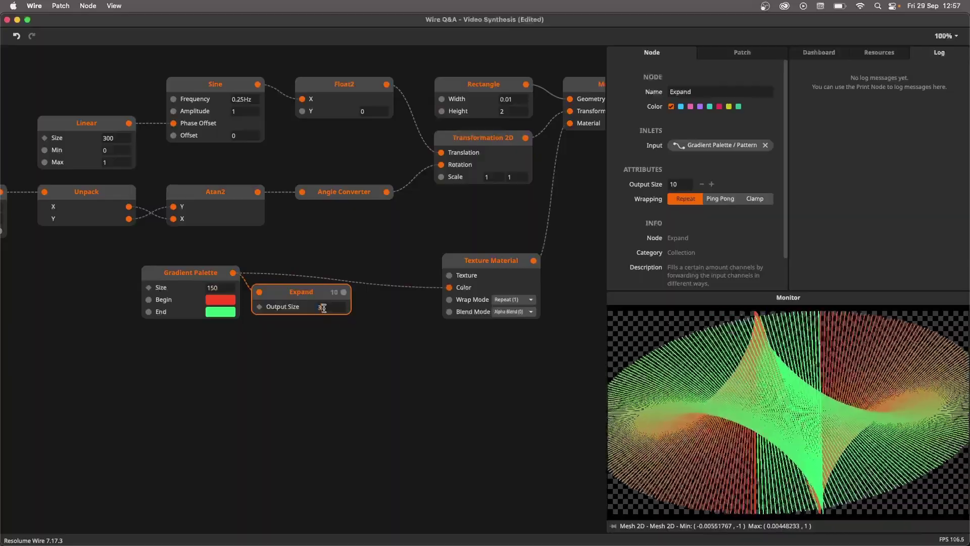
pyautogui.write('99')
pyautogui.press('Return')
pyautogui.click(324, 307)
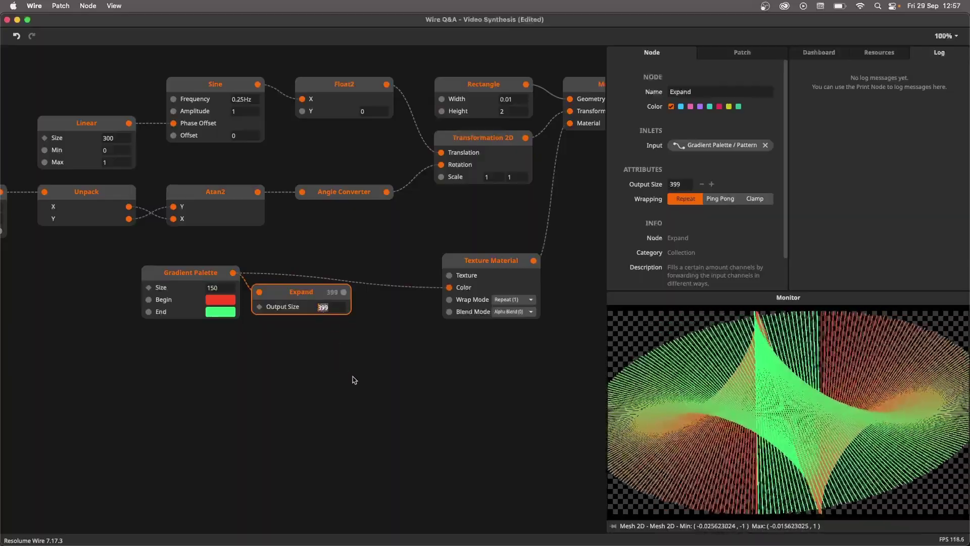
pyautogui.write('300')
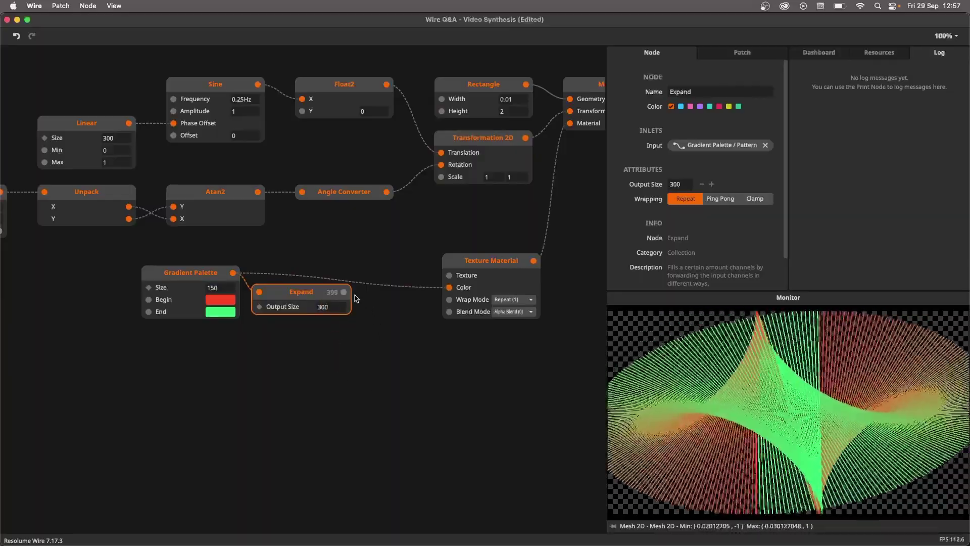
# Place Expand between Gradient Palette and Texture Material, routing the palette through it into Texture Material's Color.
pyautogui.moveTo(299, 296); pyautogui.dragTo(355, 275)
pyautogui.moveTo(180, 278); pyautogui.dragTo(204, 278)
pyautogui.click(321, 274)
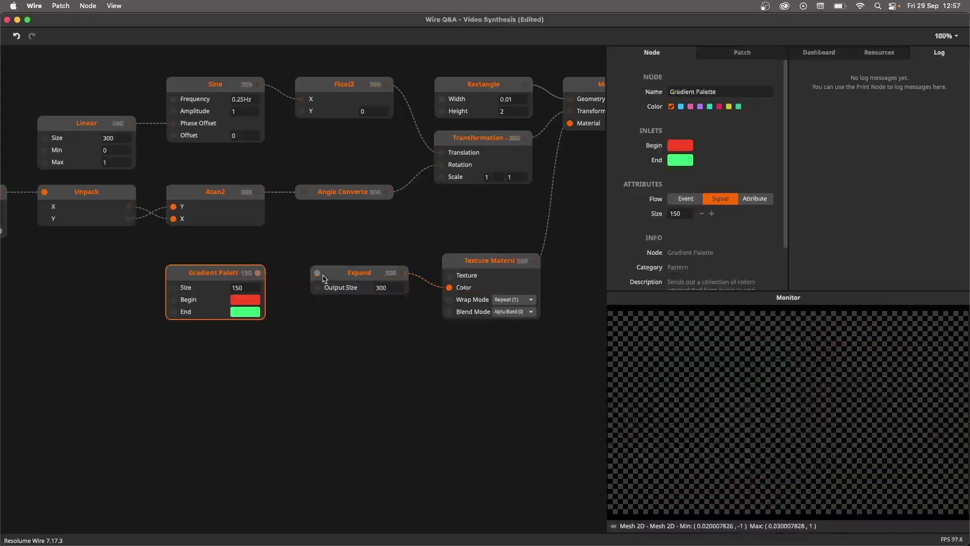
pyautogui.moveTo(323, 279)
pyautogui.mouseDown()
pyautogui.moveTo(390, 270)
pyautogui.moveTo(320, 273)
pyautogui.mouseUp()
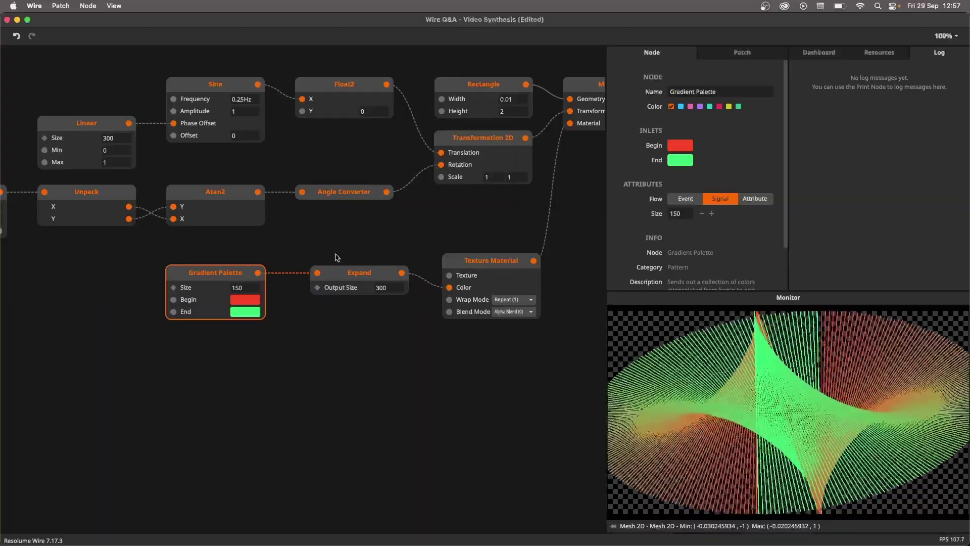
# Set Expand's Wrapping to Ping Pong and move Gradient Palette and Expand slightly lower together.
pyautogui.click(348, 275)
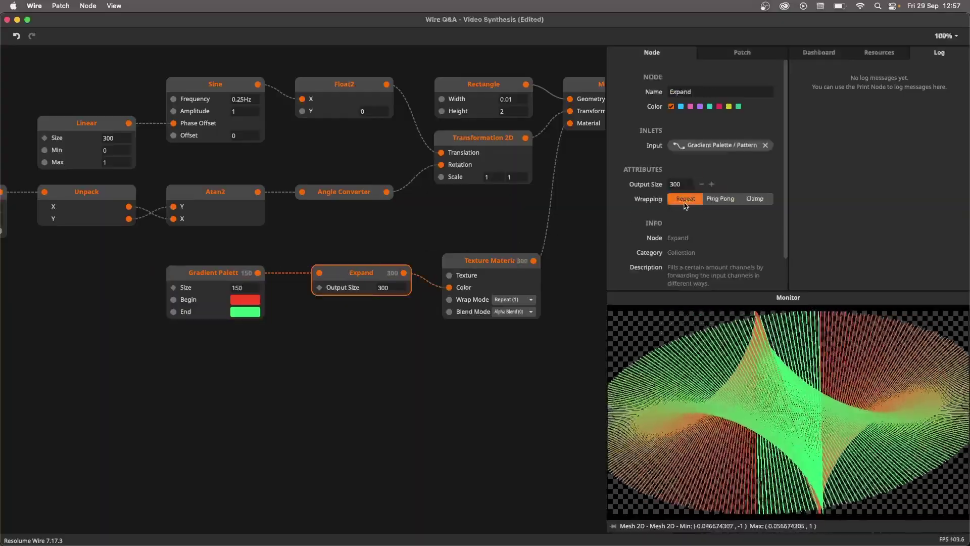
pyautogui.click(713, 203)
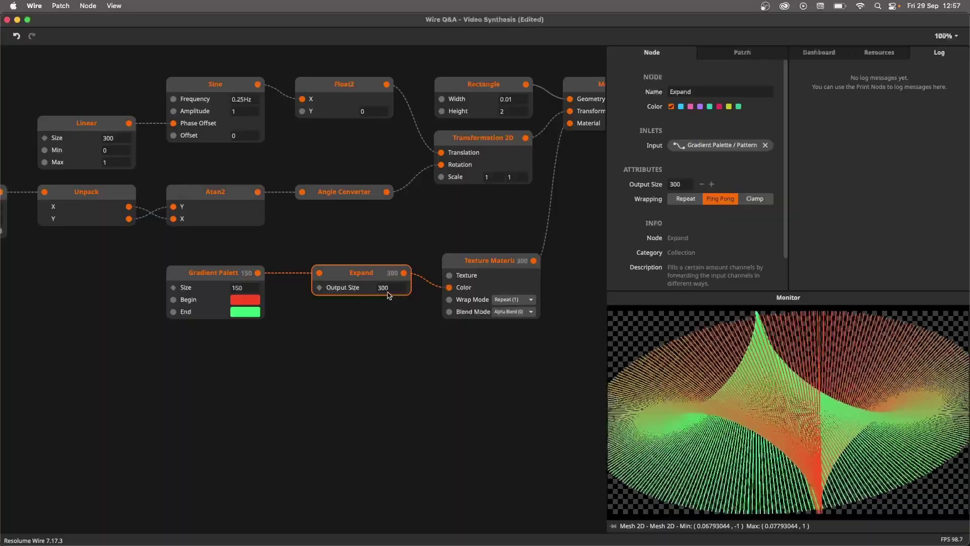
pyautogui.moveTo(191, 356); pyautogui.dragTo(364, 307)
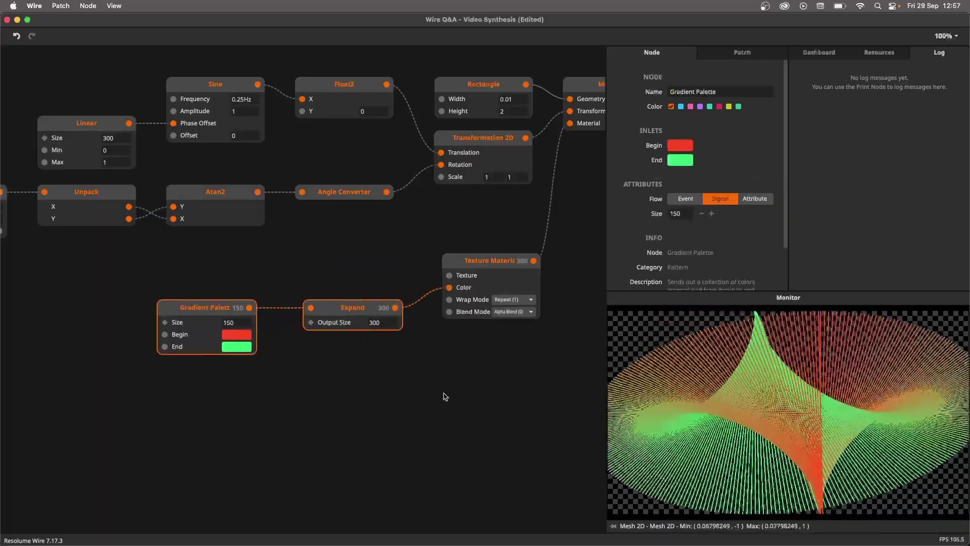
# Move Gradient Palette and Expand further below Texture Material and preview Mesh 2D in the monitor.
pyautogui.hscroll(5, 404, 386)
pyautogui.scroll(-2, 363, 384)
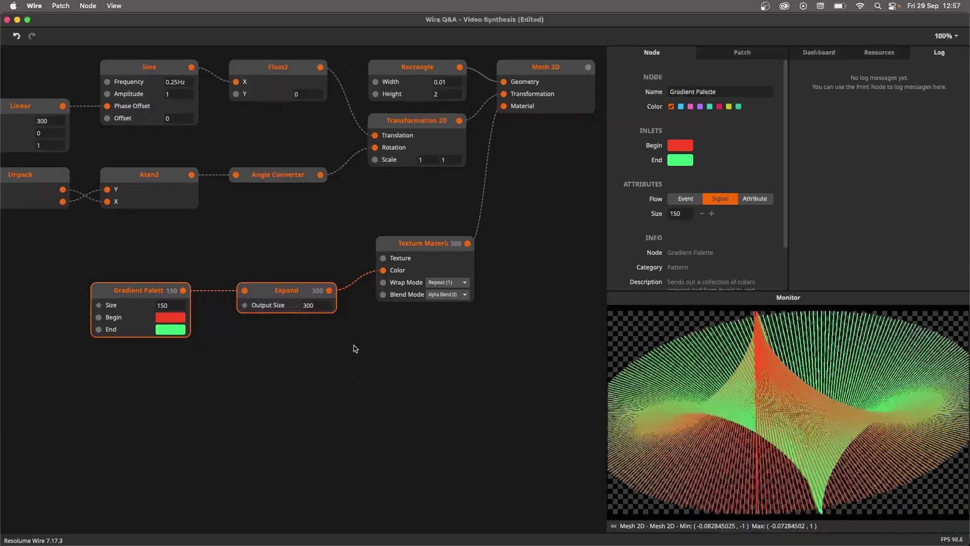
pyautogui.moveTo(205, 381); pyautogui.dragTo(312, 294)
pyautogui.moveTo(163, 392); pyautogui.dragTo(298, 328)
pyautogui.scroll(-2, 410, 316)
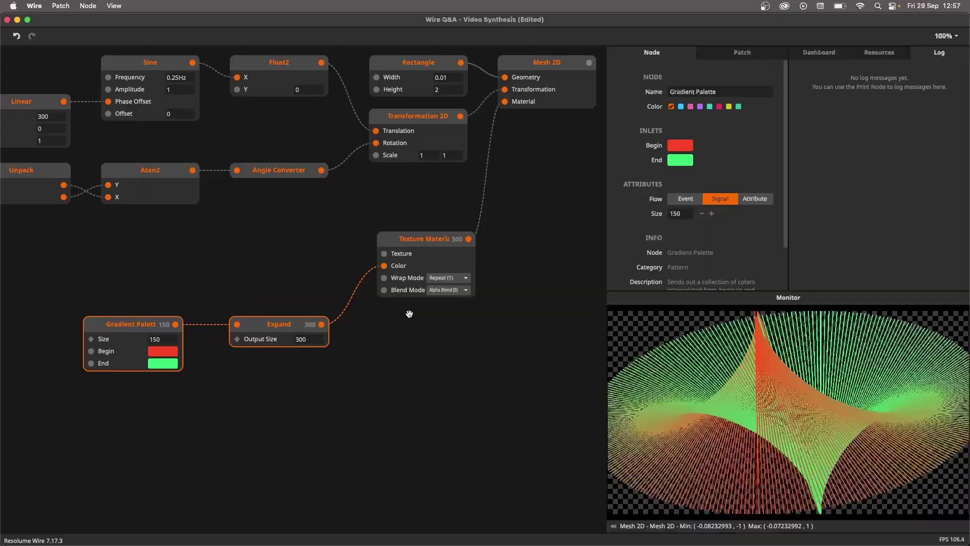
pyautogui.hscroll(4, 415, 297)
pyautogui.scroll(3, 415, 297)
pyautogui.click(474, 159)
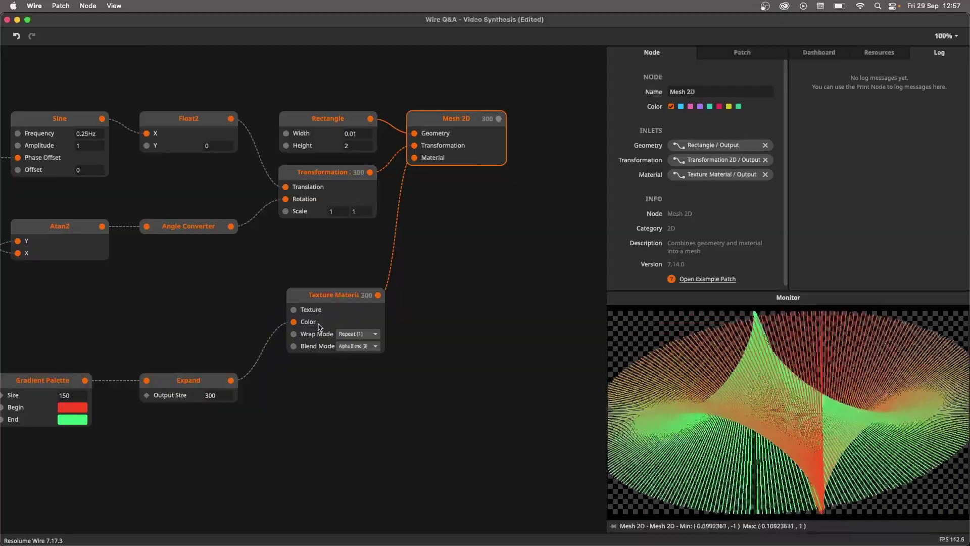
# Shift Gradient Palette and Expand lower again and place a Grid video source node in the space above them.
pyautogui.moveTo(216, 322); pyautogui.dragTo(364, 300)
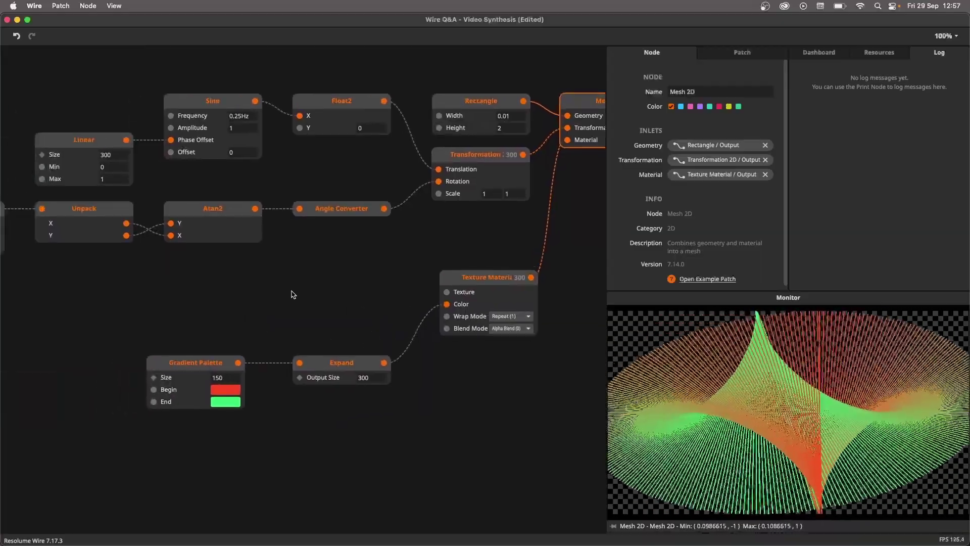
pyautogui.scroll(-2, 308, 313)
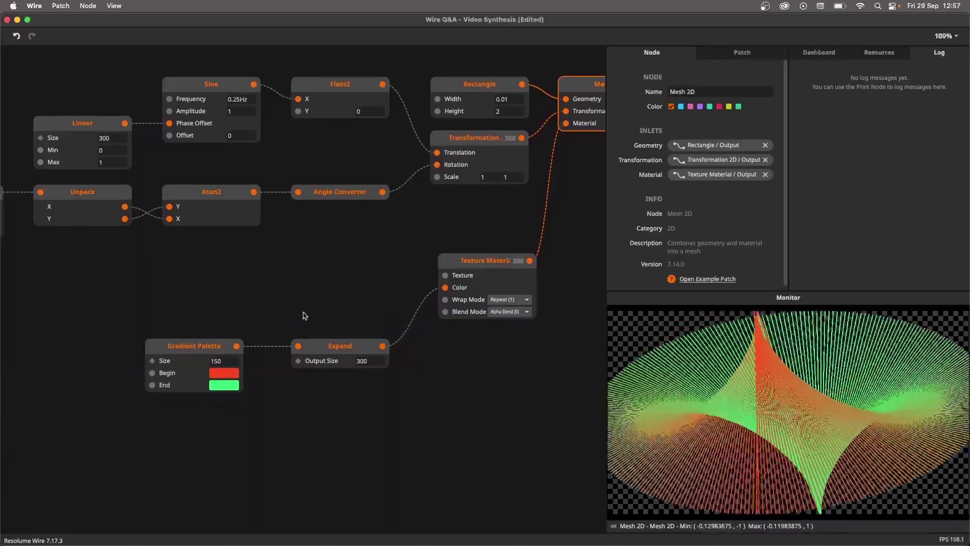
pyautogui.moveTo(202, 407); pyautogui.dragTo(339, 377)
pyautogui.doubleClick(272, 280)
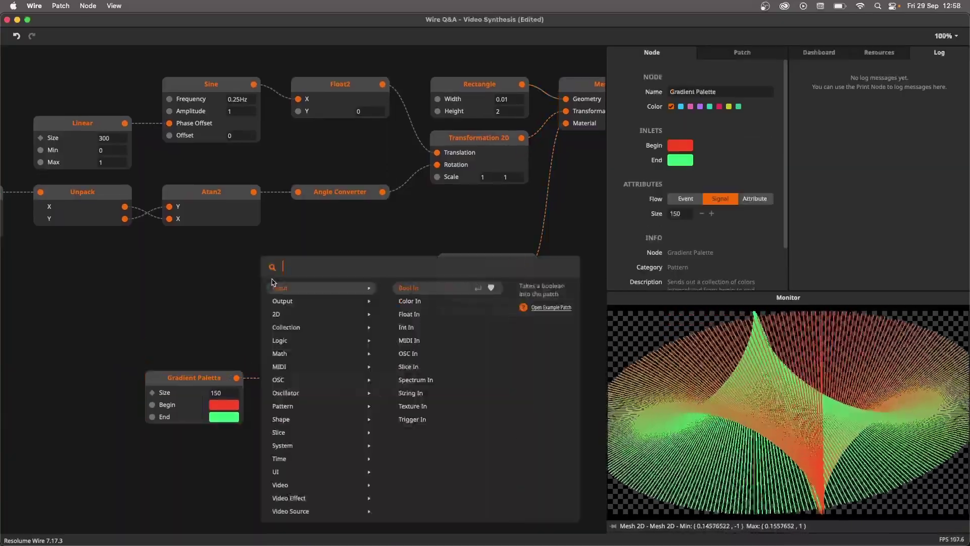
pyautogui.write('grid')
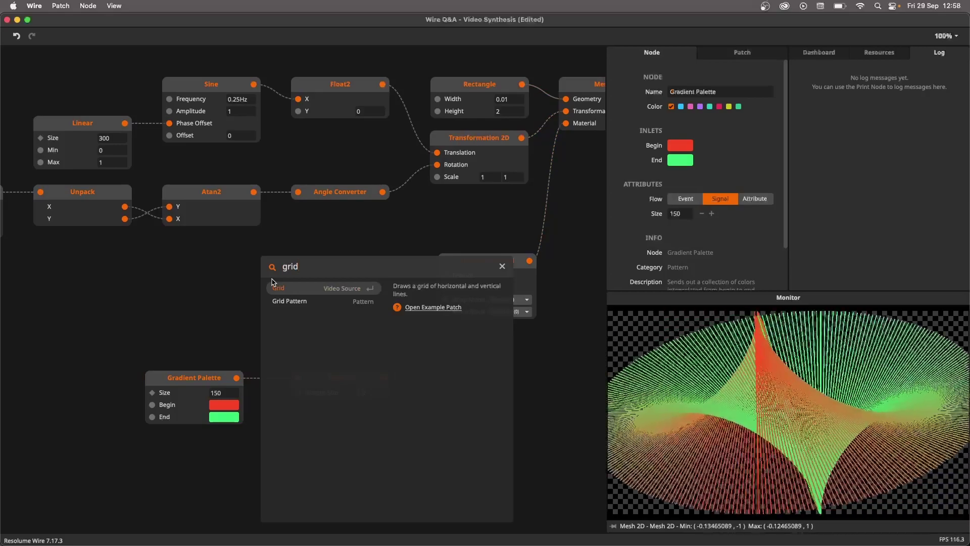
pyautogui.press('Return')
pyautogui.moveTo(296, 283); pyautogui.dragTo(265, 278)
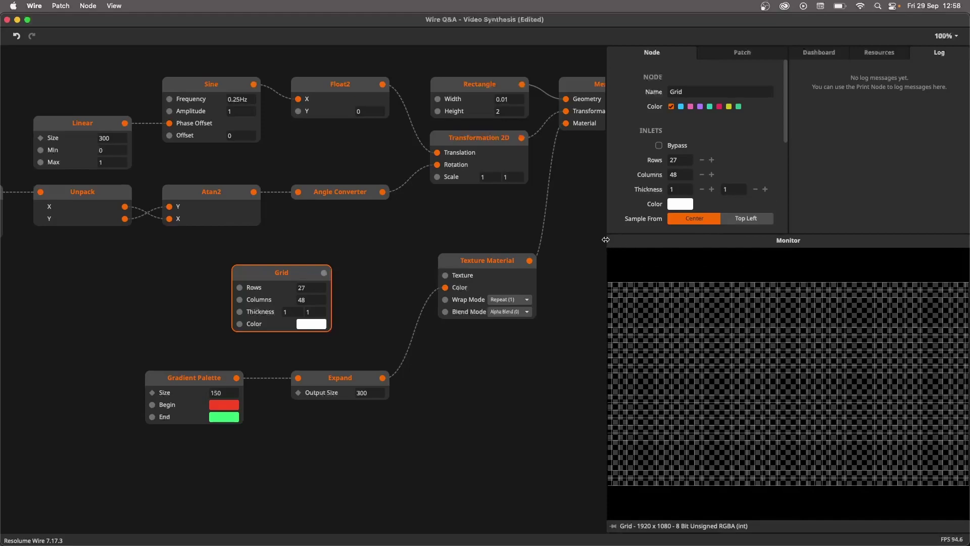
# Enlarge the monitor area, connect Grid's output to Texture Material's Texture inlet, and preview Mesh 2D.
pyautogui.moveTo(606, 239); pyautogui.dragTo(516, 240)
pyautogui.hscroll(5, 303, 258)
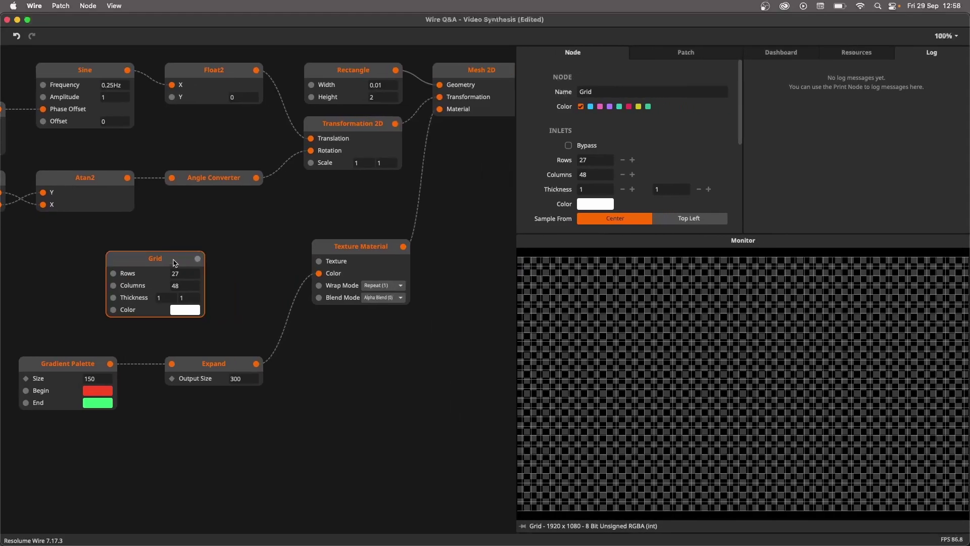
pyautogui.moveTo(197, 259); pyautogui.dragTo(319, 261)
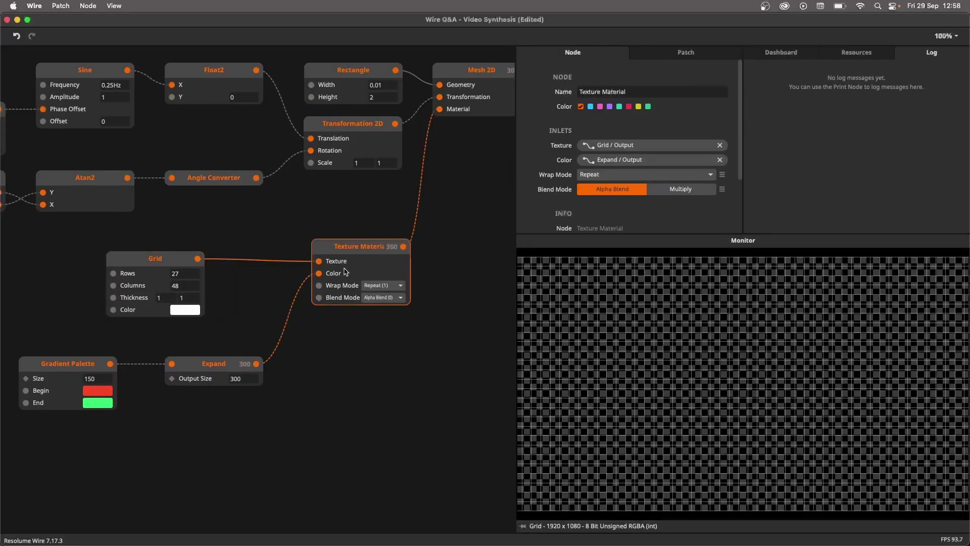
pyautogui.hscroll(5, 397, 192)
pyautogui.hscroll(1, 319, 194)
pyautogui.click(431, 119)
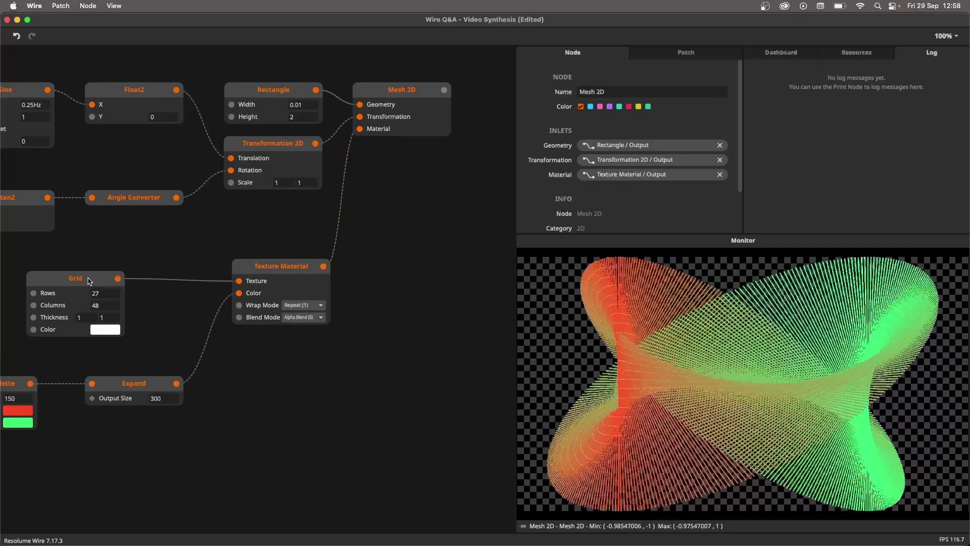
# Move Grid closer to Texture Material, set Texture Material's Blend Mode to Multiply, and preview Mesh 2D.
pyautogui.moveTo(94, 280); pyautogui.dragTo(152, 280)
pyautogui.click(273, 278)
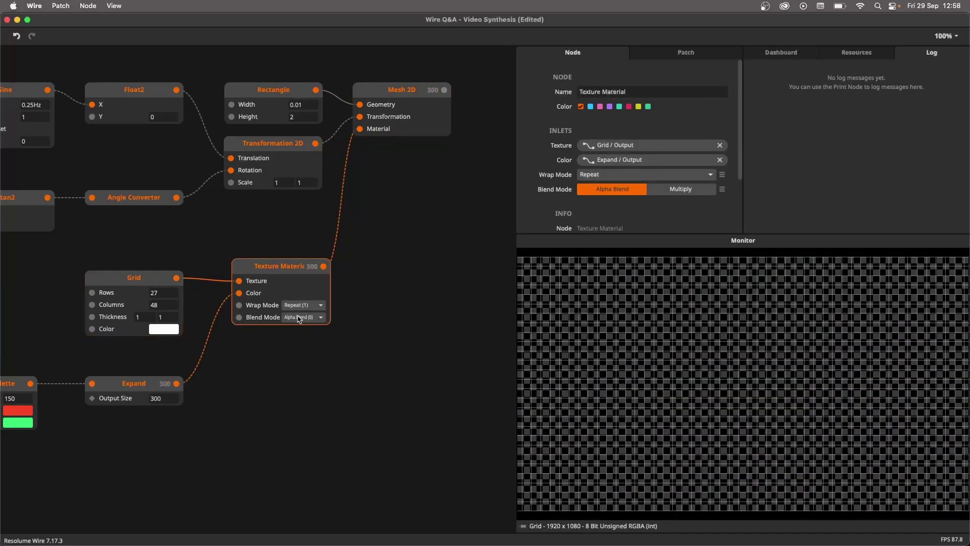
pyautogui.click(302, 318)
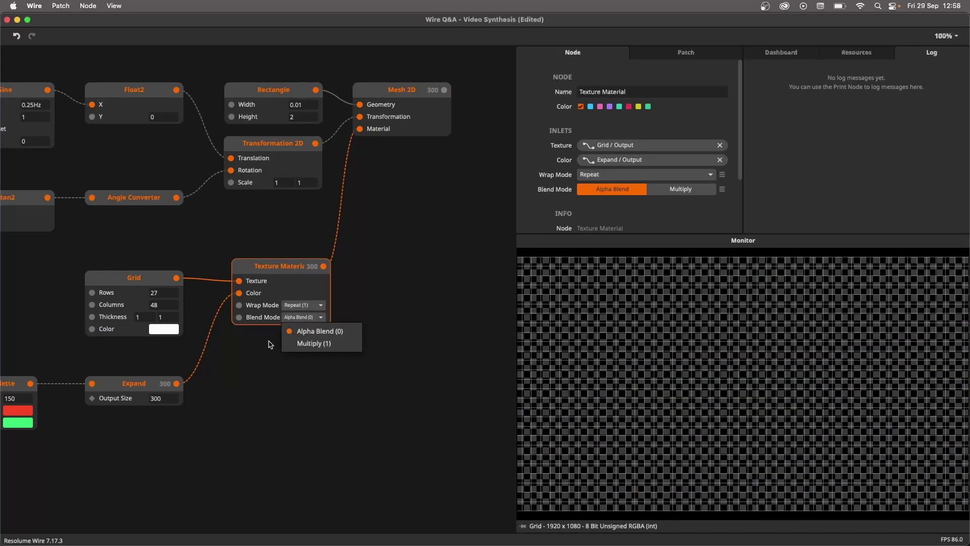
pyautogui.click(311, 343)
pyautogui.click(416, 126)
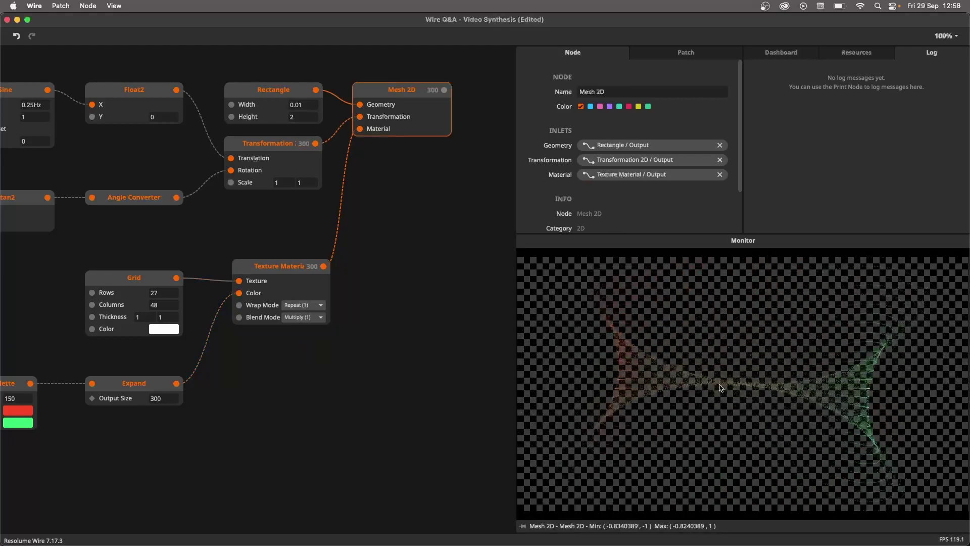
# Set both of Grid's Thickness values to 2 and preview the result on Mesh 2D.
pyautogui.hscroll(-5, 399, 340)
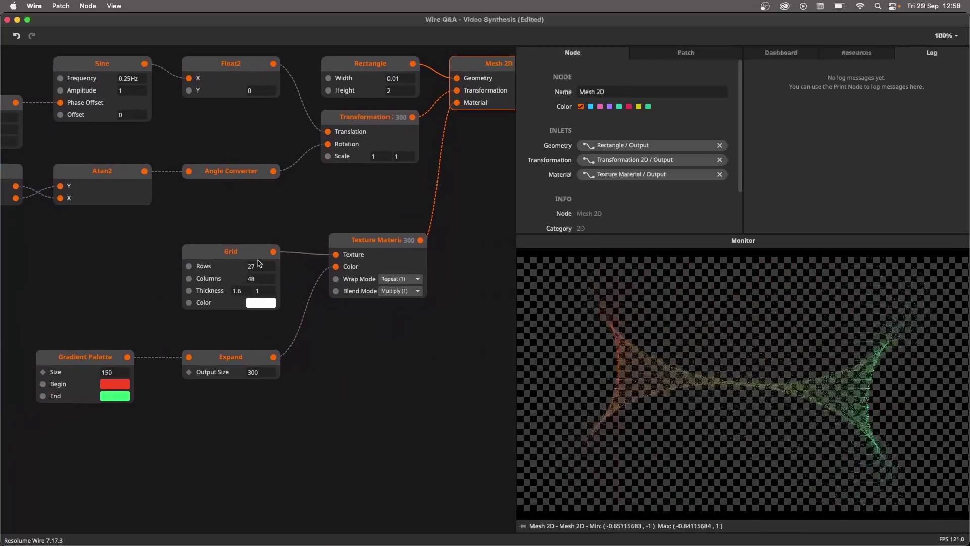
pyautogui.doubleClick(243, 291)
pyautogui.write('2')
pyautogui.doubleClick(268, 291)
pyautogui.write('2')
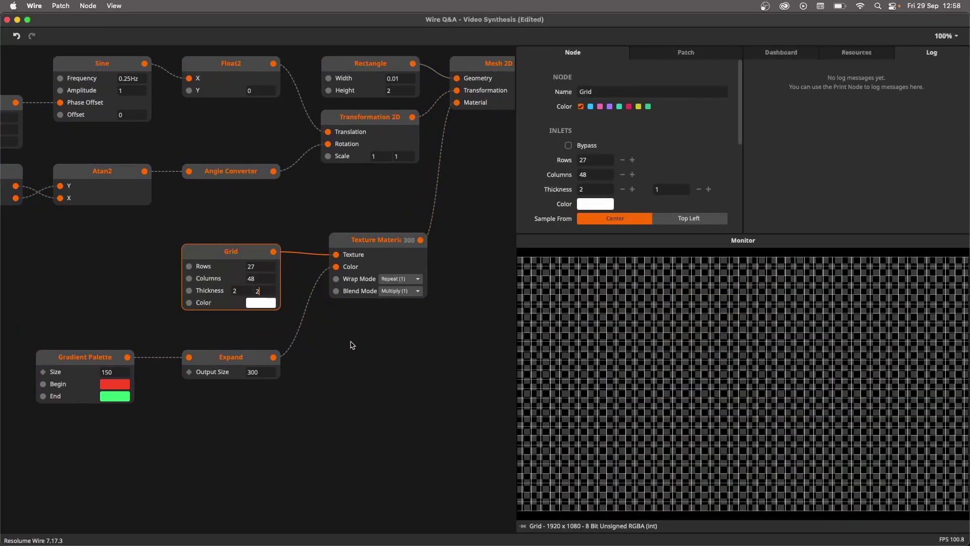
pyautogui.click(351, 344)
pyautogui.click(496, 77)
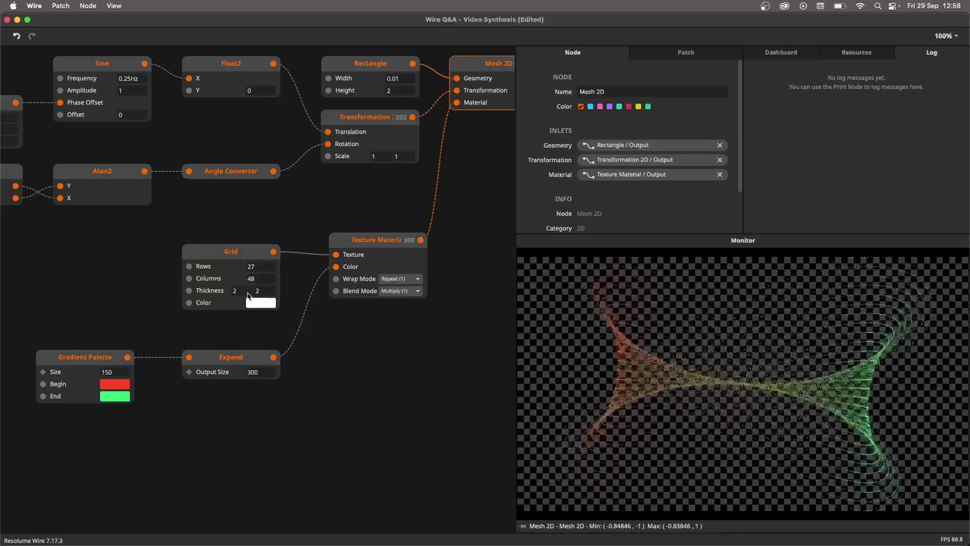
# Raise both of Grid's Thickness values to 3 while watching Mesh 2D in the monitor.
pyautogui.moveTo(244, 291); pyautogui.dragTo(244, 284)
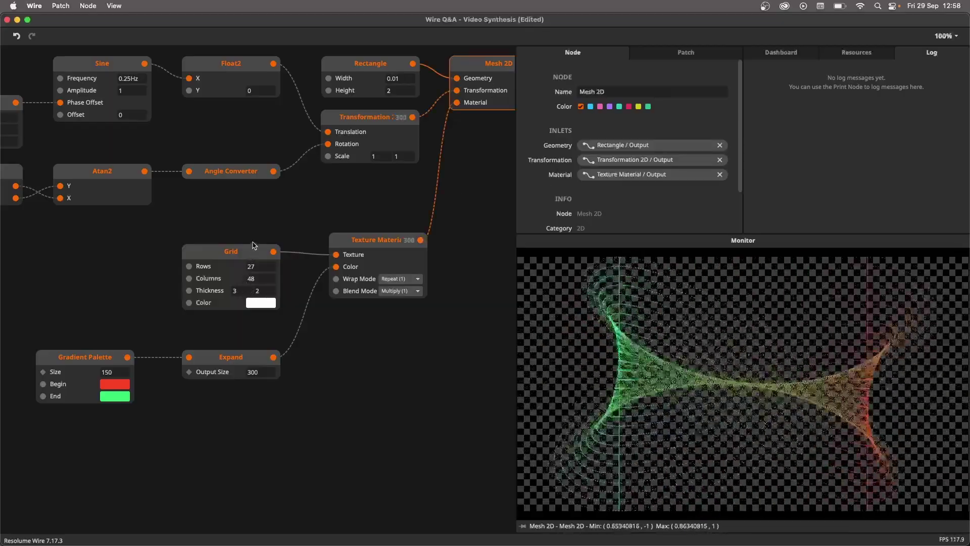
pyautogui.moveTo(263, 271); pyautogui.dragTo(270, 243)
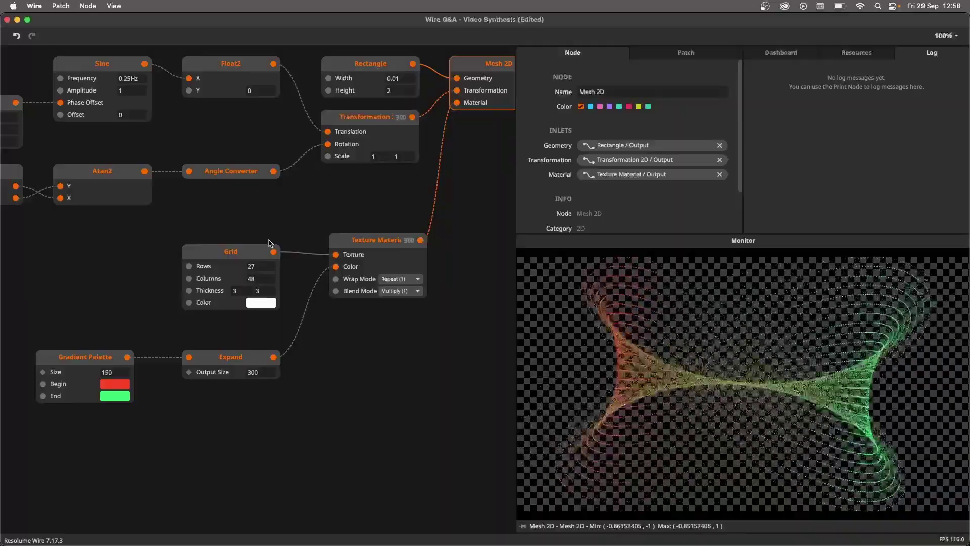
pyautogui.hscroll(5, 303, 324)
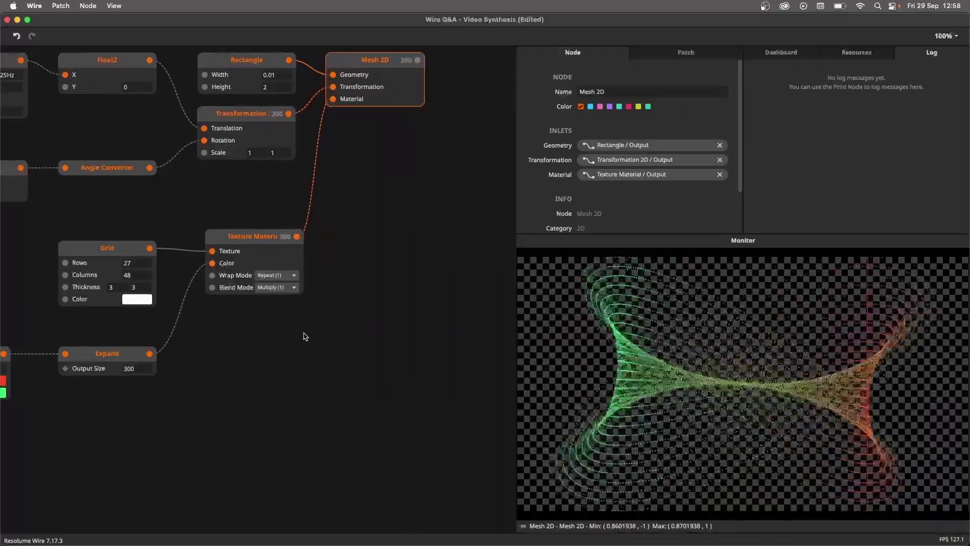
pyautogui.moveTo(300, 329); pyautogui.dragTo(347, 337)
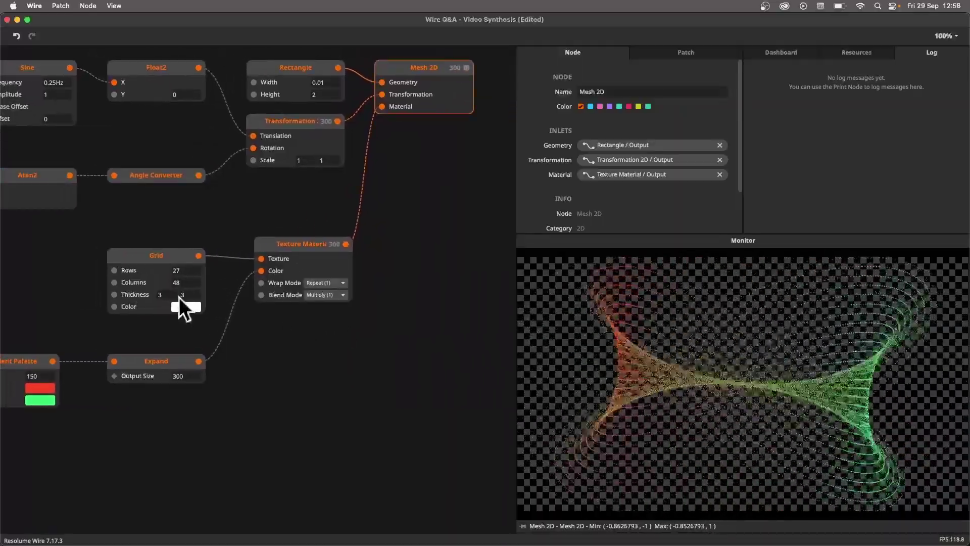
# Set Grid's Rows to 48 and preview Mesh 2D in the monitor.
pyautogui.click(192, 268)
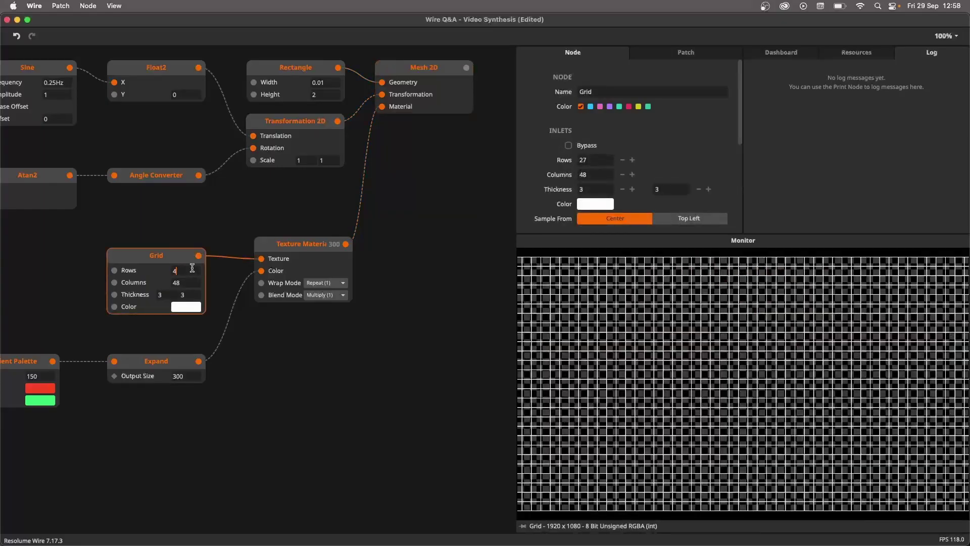
pyautogui.press('Return')
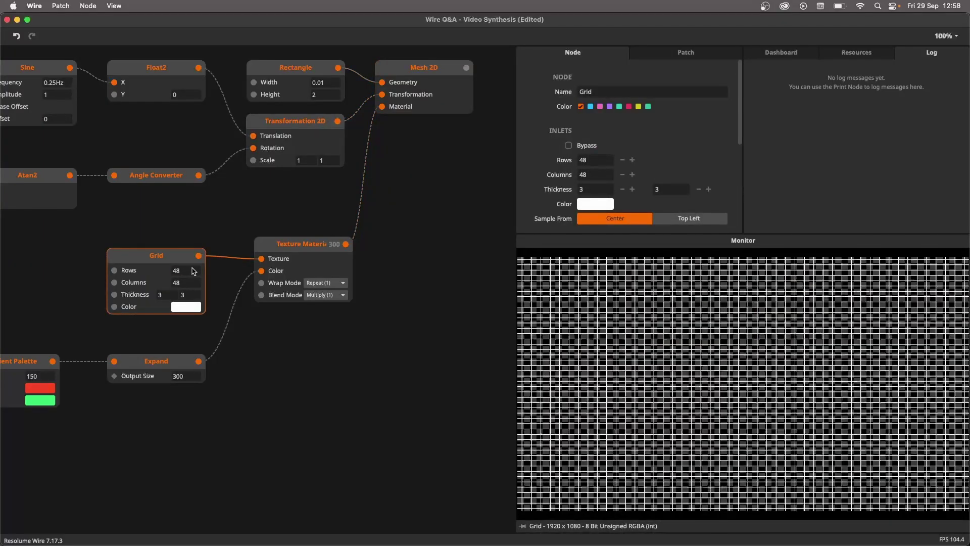
pyautogui.click(447, 87)
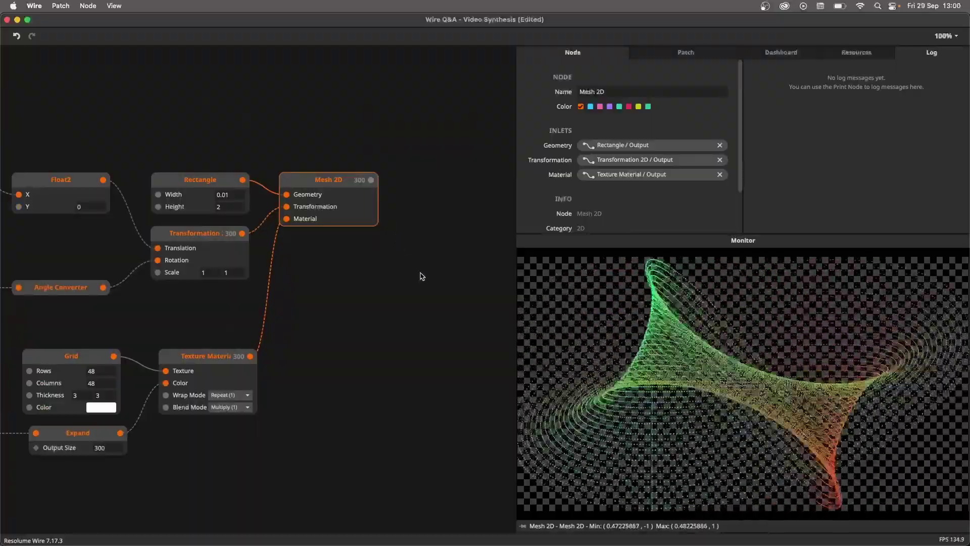
# Add a 2D Render node fed by Mesh 2D's output.
pyautogui.hscroll(5, 411, 256)
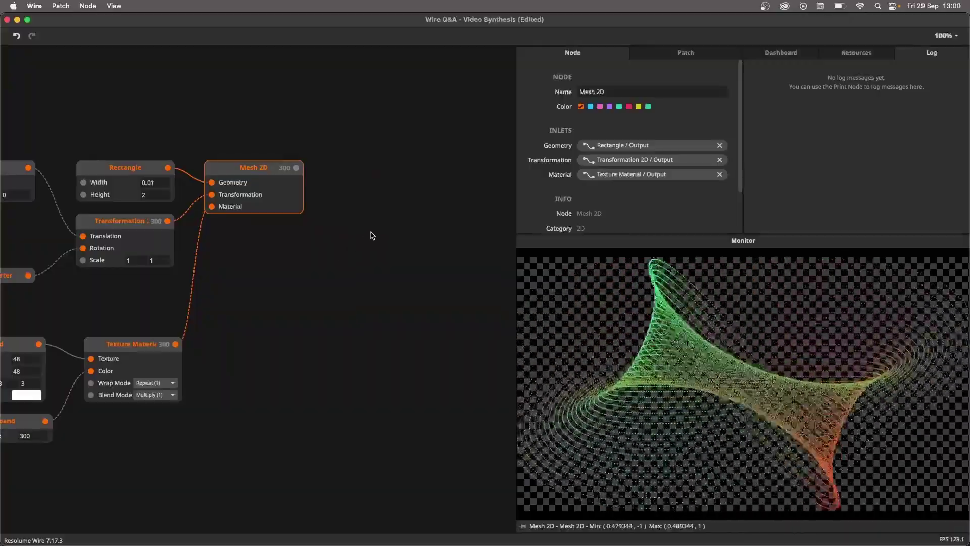
pyautogui.moveTo(296, 168); pyautogui.dragTo(368, 179)
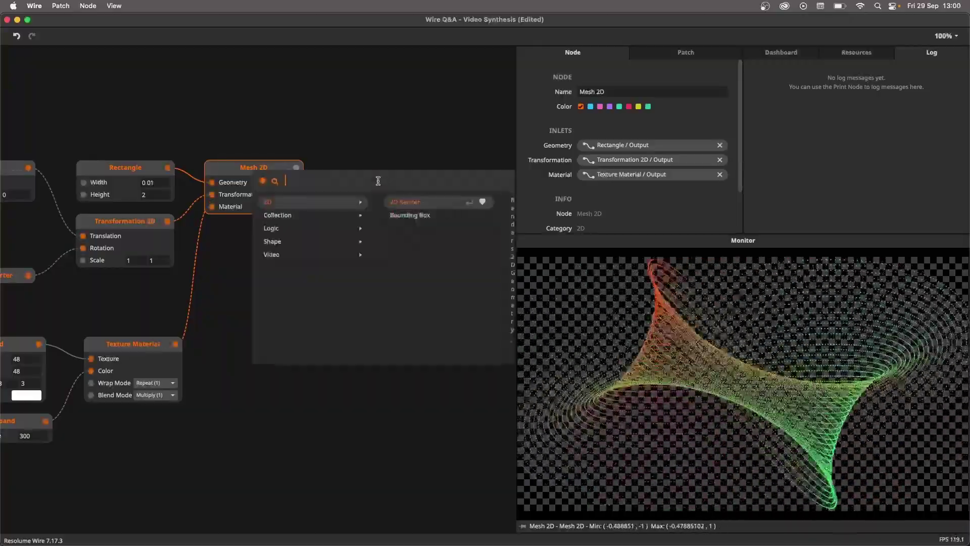
pyautogui.click(370, 154)
pyautogui.moveTo(309, 203); pyautogui.dragTo(328, 197)
pyautogui.doubleClick(356, 163)
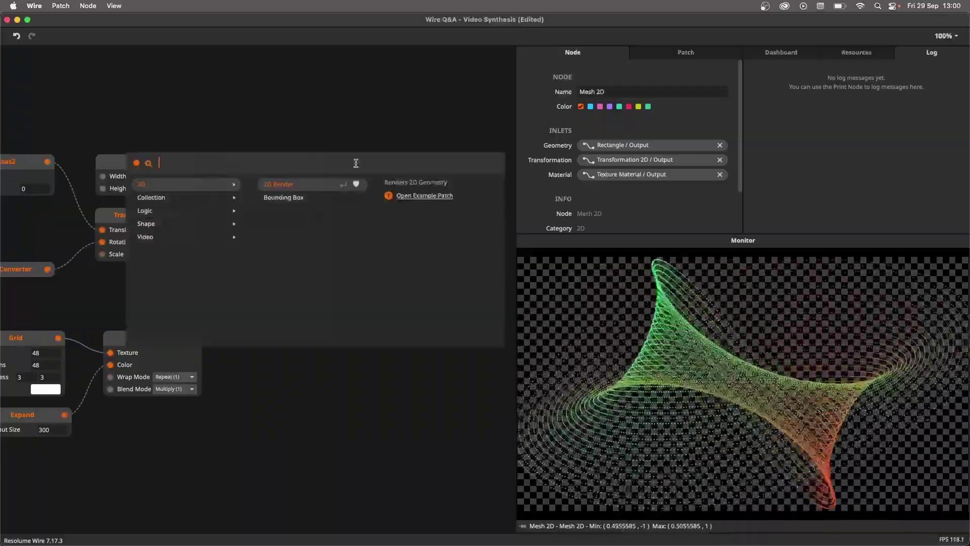
pyautogui.click(307, 187)
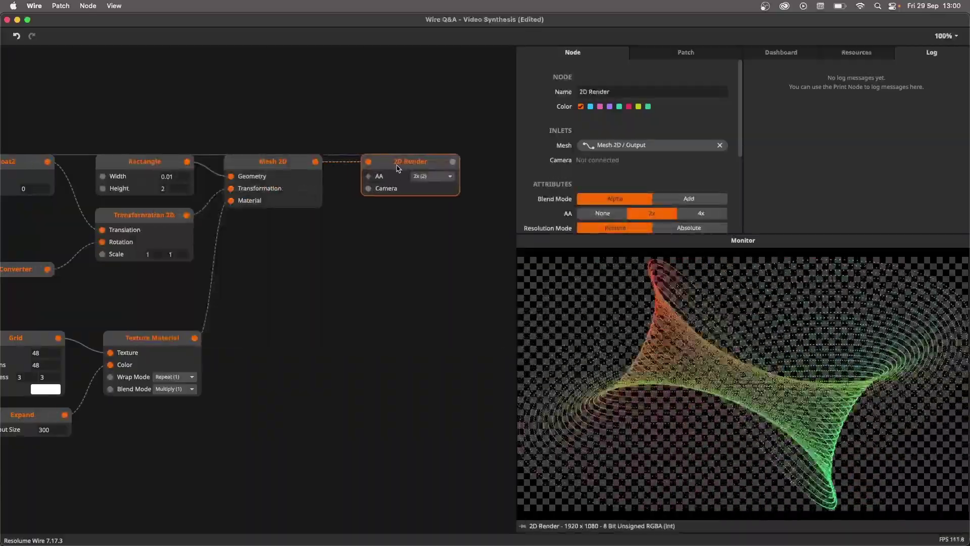
# Compare the 4x, 2x and None options for 2D Render's AA and leave it at 4x.
pyautogui.click(422, 176)
pyautogui.click(443, 211)
pyautogui.click(439, 179)
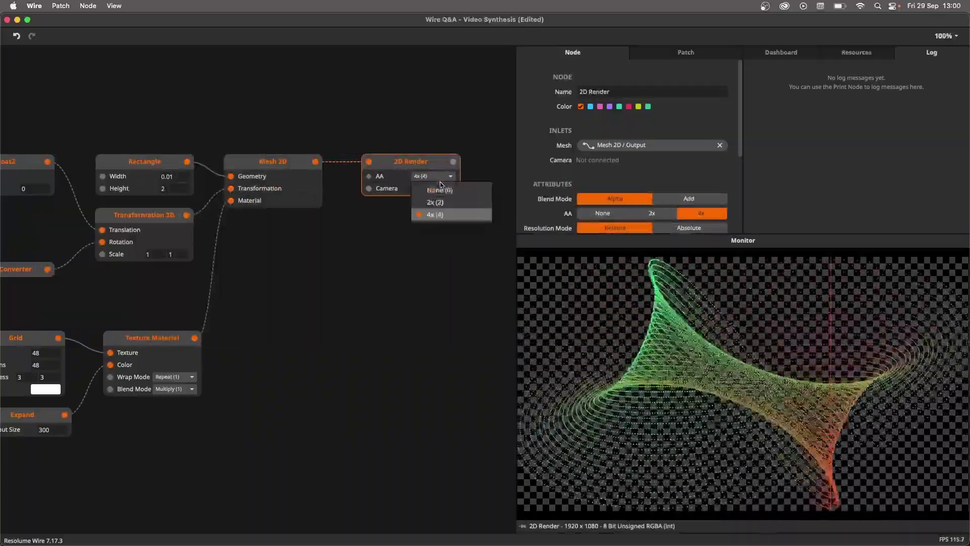
pyautogui.click(441, 201)
pyautogui.click(443, 177)
pyautogui.click(441, 190)
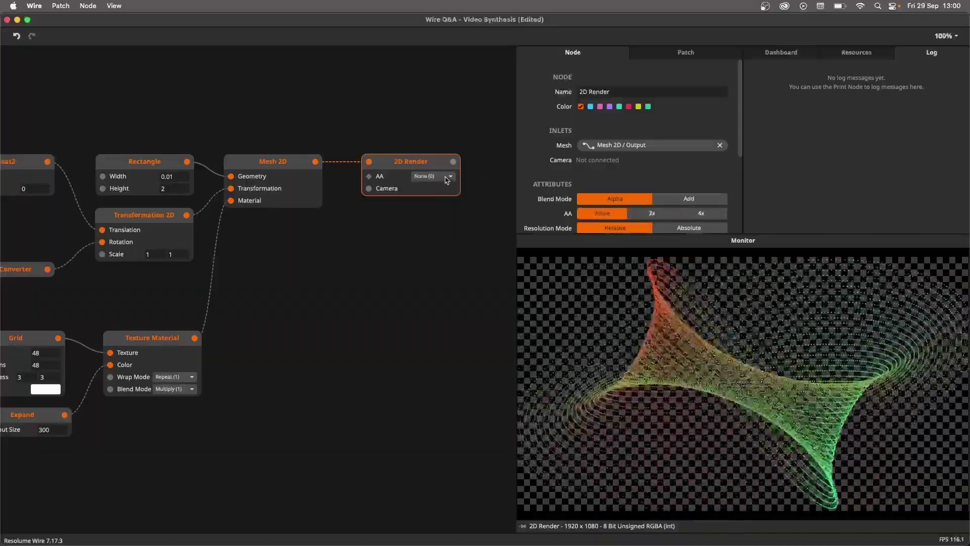
pyautogui.click(449, 178)
pyautogui.click(442, 215)
# Add a Camera 2D node feeding 2D Render's Camera inlet and set its Zoom to 0.7.
pyautogui.hscroll(5, 469, 259)
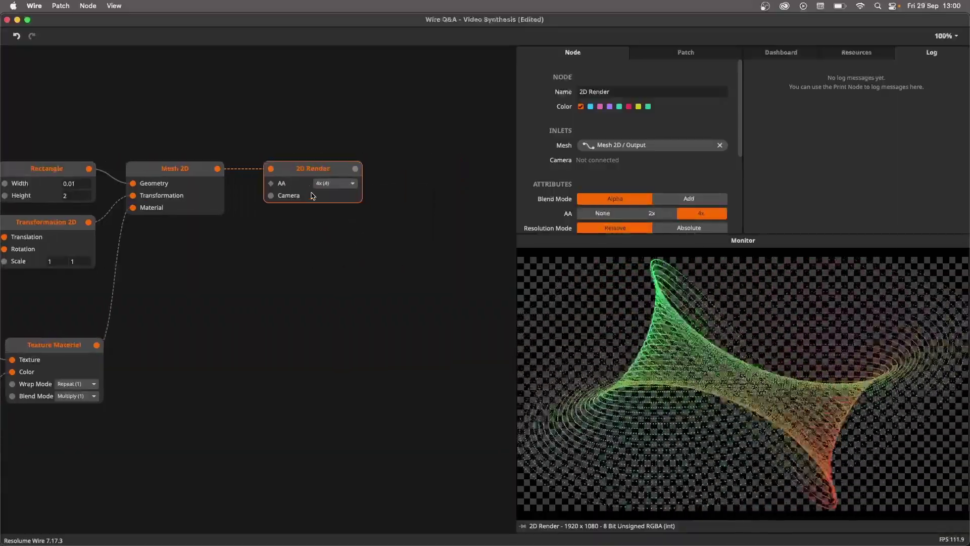
pyautogui.moveTo(312, 195); pyautogui.dragTo(273, 288)
pyautogui.click(202, 268)
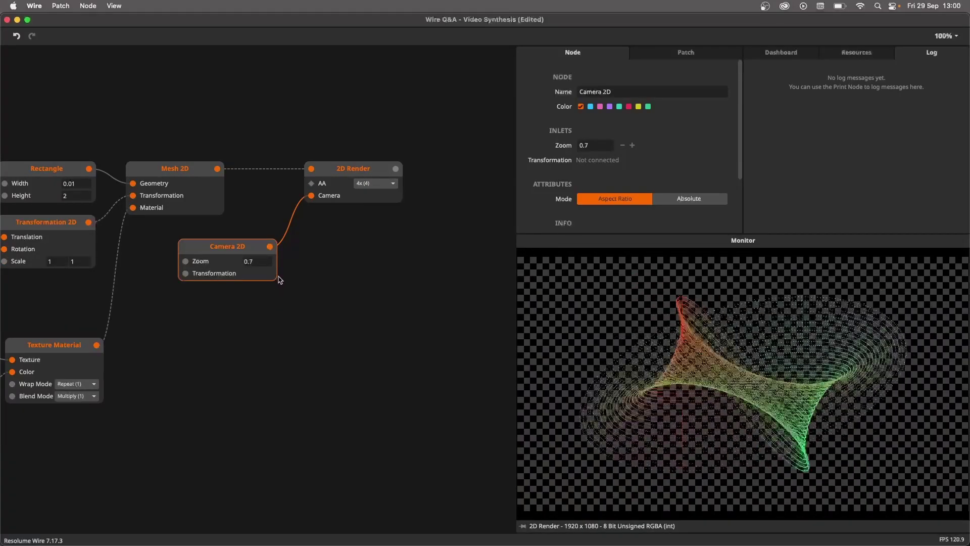
# Add a Video Mixer node with 2D Render connected to Layer 1 and position it beside 2D Render.
pyautogui.hscroll(3, 340, 307)
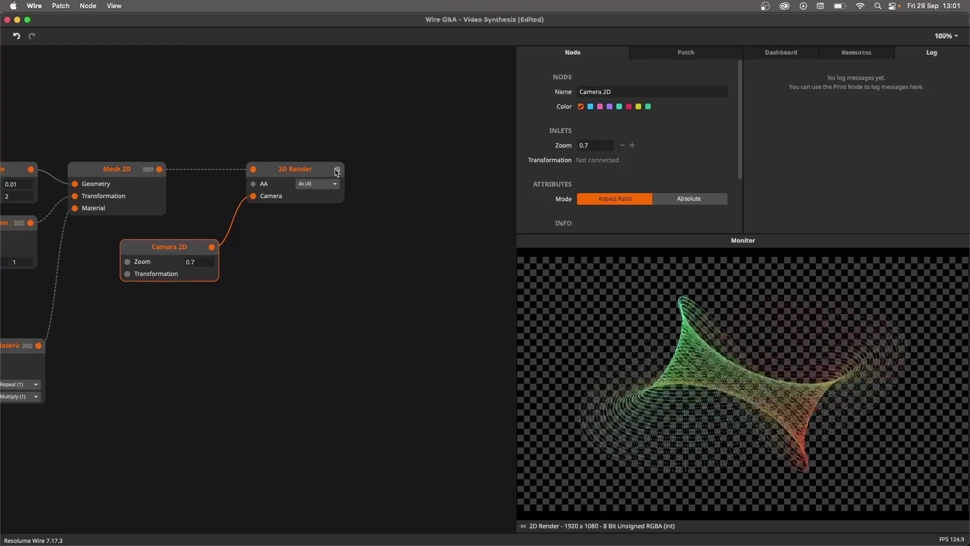
pyautogui.moveTo(336, 169); pyautogui.dragTo(369, 172)
pyautogui.write('vid')
pyautogui.press('Return')
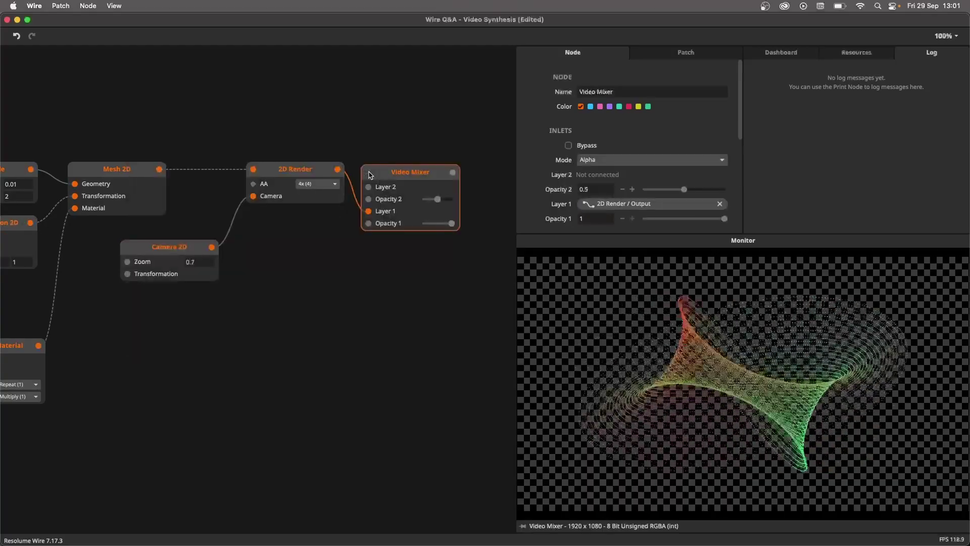
pyautogui.hscroll(3, 370, 175)
pyautogui.moveTo(301, 195); pyautogui.dragTo(348, 198)
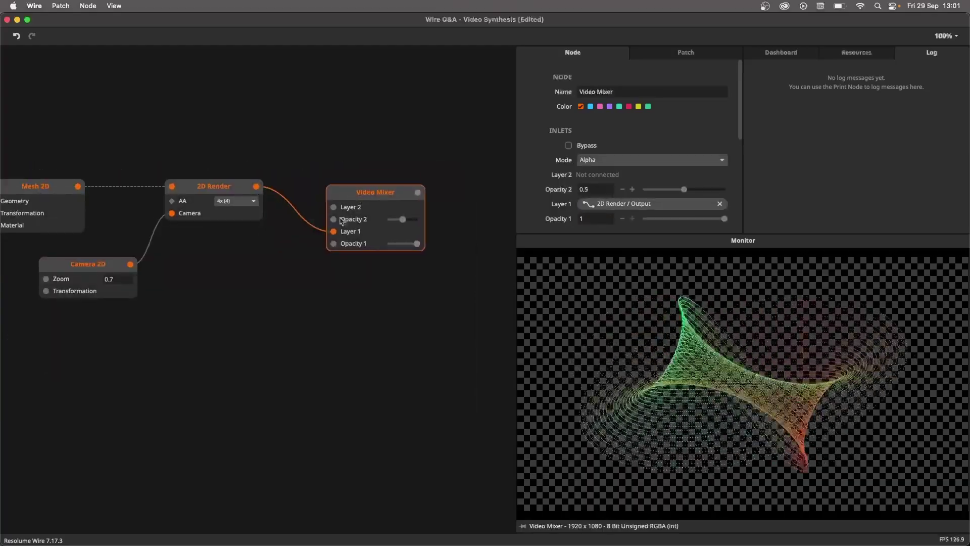
# Move the 2D Render connection on Video Mixer from Layer 1 to Layer 2 and set Opacity 2 to 1.
pyautogui.moveTo(334, 231); pyautogui.dragTo(333, 207)
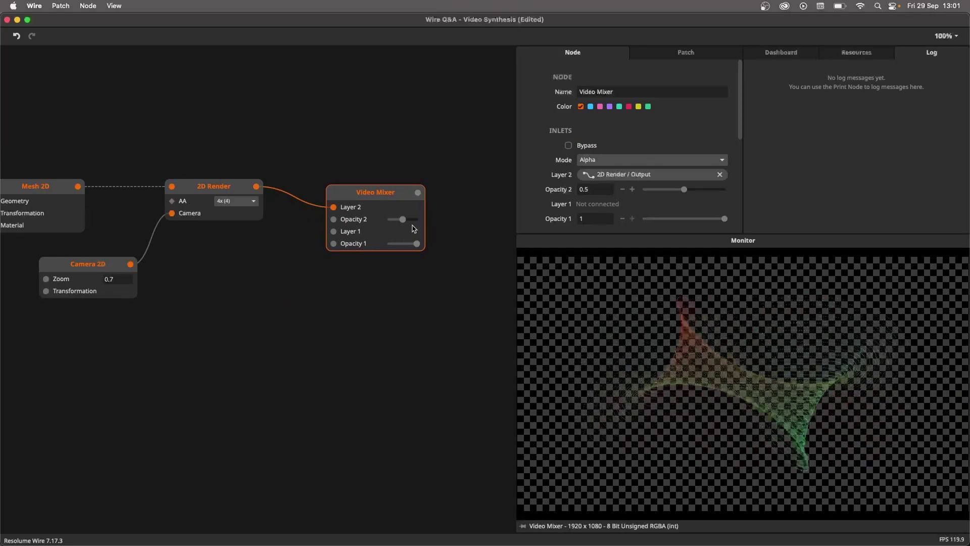
pyautogui.moveTo(413, 229); pyautogui.dragTo(441, 230)
# Add a Solid Color node below Video Mixer and set its Color to black.
pyautogui.doubleClick(310, 343)
pyautogui.write('solid')
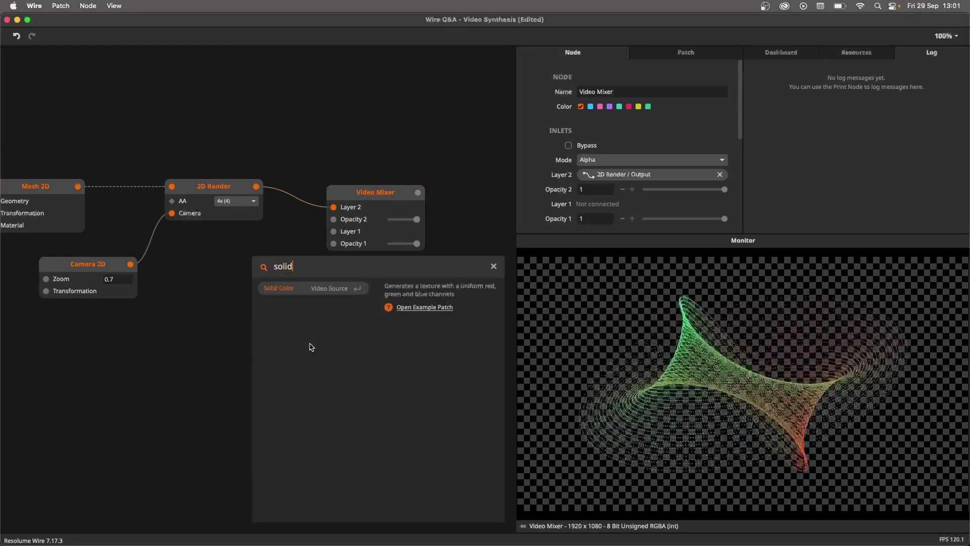
pyautogui.press('Return')
pyautogui.click(390, 358)
pyautogui.click(717, 390)
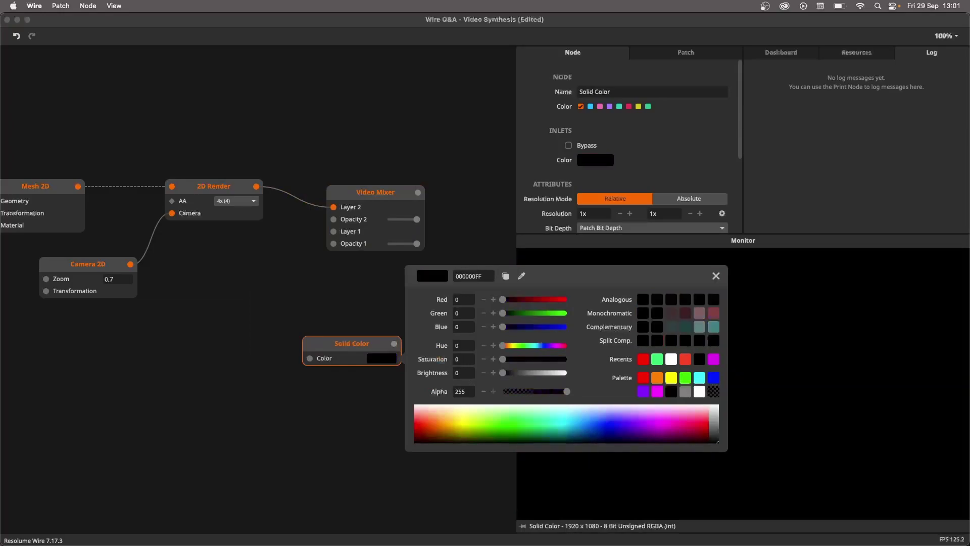
pyautogui.click(377, 330)
# Connect Solid Color to Video Mixer's Layer 1 and space the two nodes apart while previewing the mixer output.
pyautogui.moveTo(394, 343); pyautogui.dragTo(364, 209)
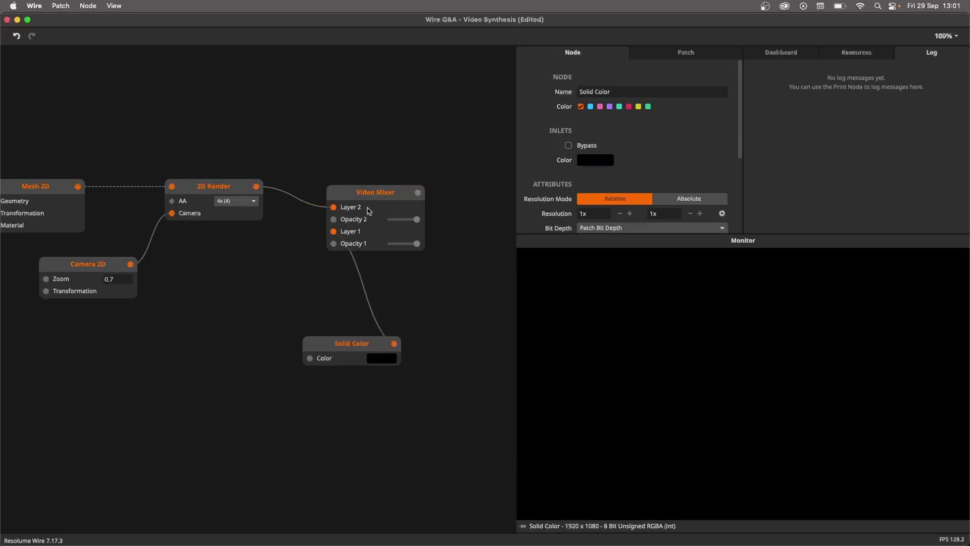
pyautogui.moveTo(357, 345); pyautogui.dragTo(268, 334)
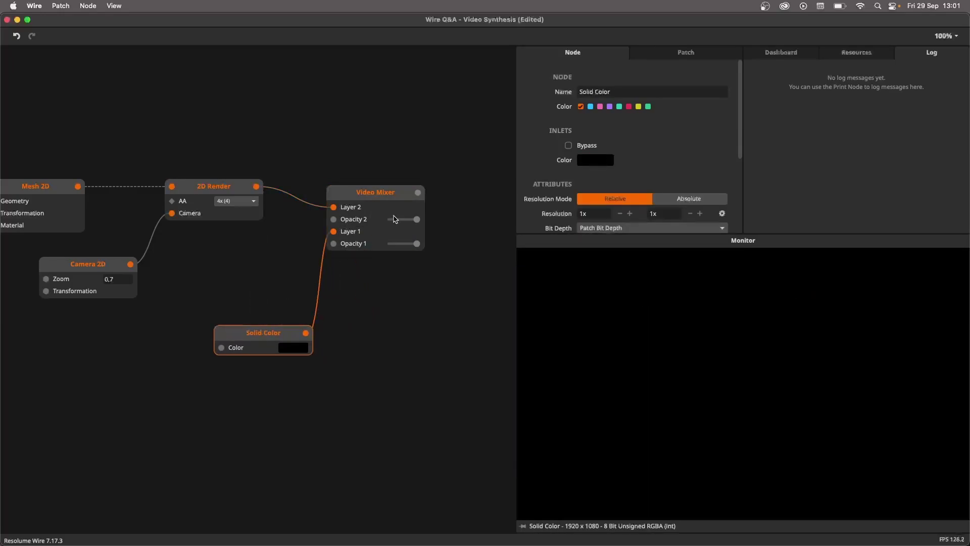
pyautogui.click(394, 215)
pyautogui.moveTo(438, 220); pyautogui.dragTo(288, 224)
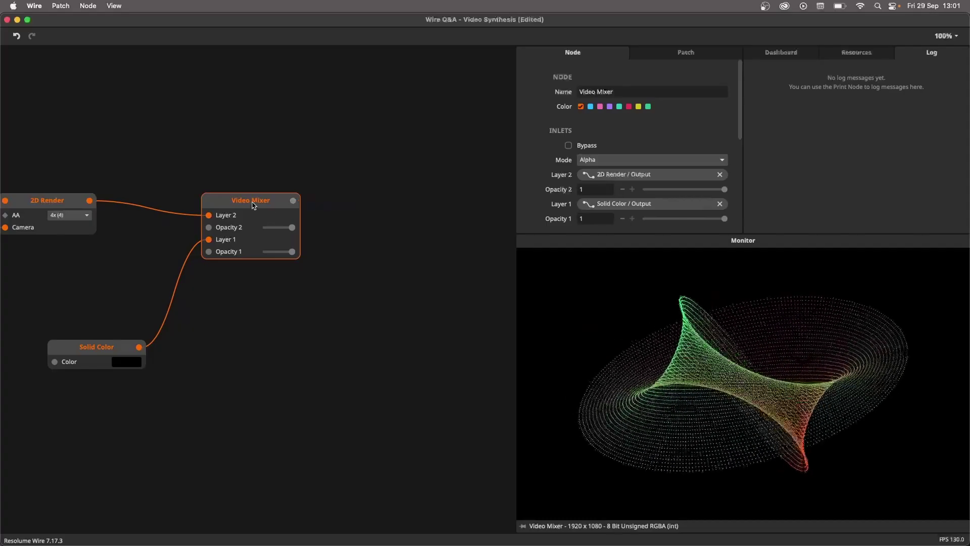
pyautogui.moveTo(253, 205); pyautogui.dragTo(290, 205)
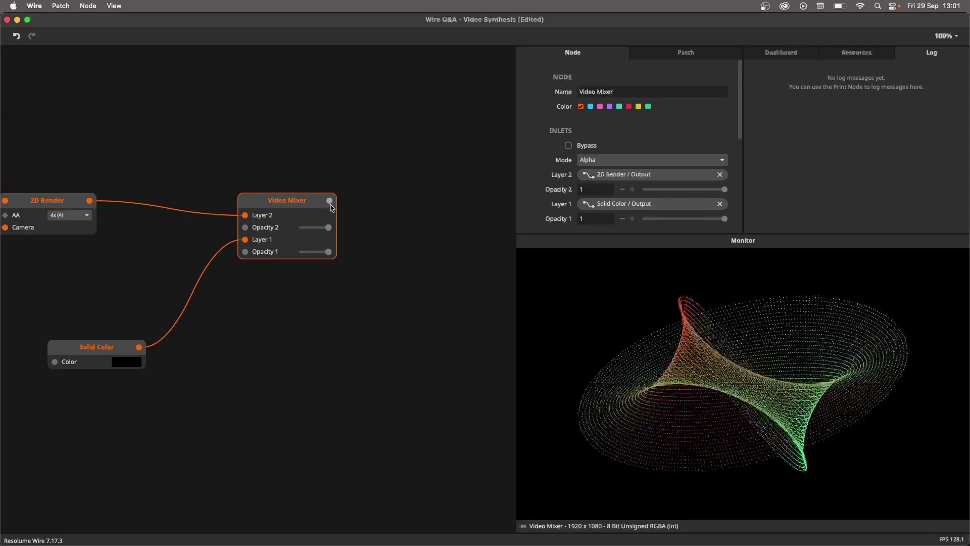
# Add a Color Offset node fed by Video Mixer's output.
pyautogui.doubleClick(346, 204)
pyautogui.write('colo')
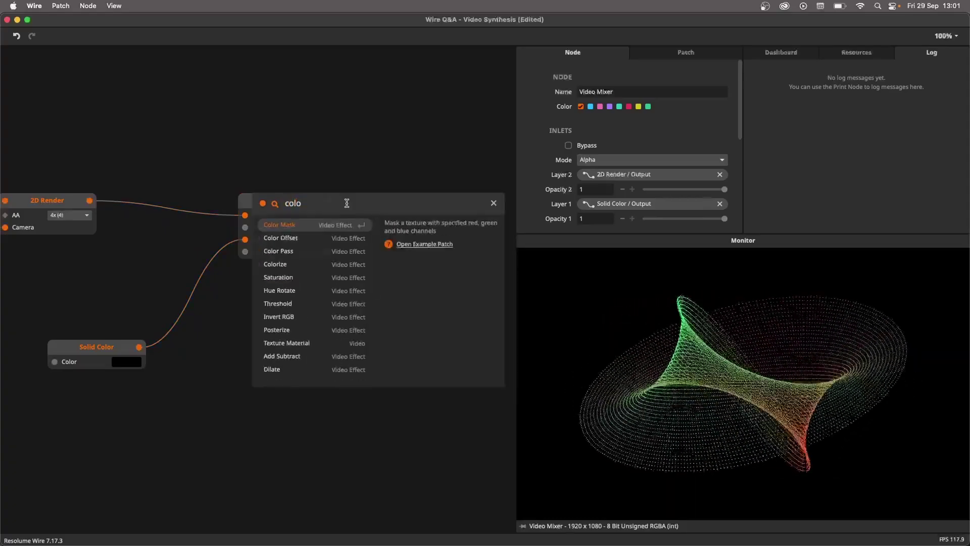
pyautogui.press('Down')
pyautogui.press('Return')
# Set Color Offset's Red to -2, -2 and Blue to 2, 2, line it up beside Video Mixer, and compare both nodes' previews.
pyautogui.scroll(1, 374, 236)
pyautogui.scroll(1, 374, 236)
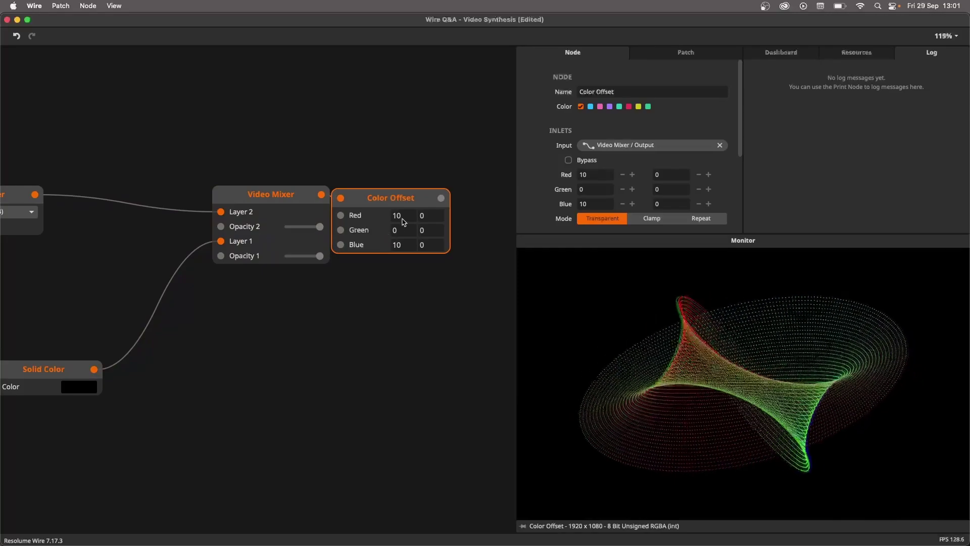
pyautogui.doubleClick(402, 219)
pyautogui.write('-2')
pyautogui.press('Tab')
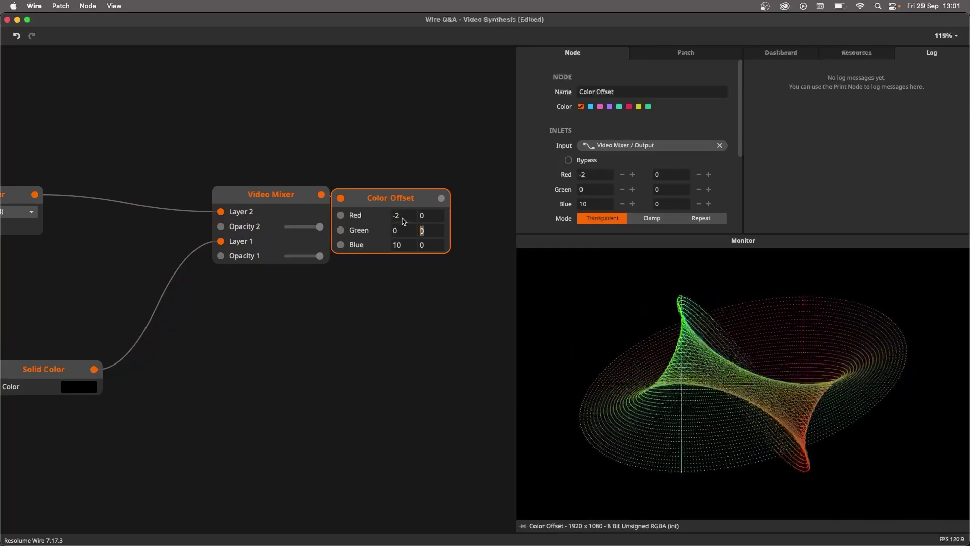
pyautogui.press('Tab')
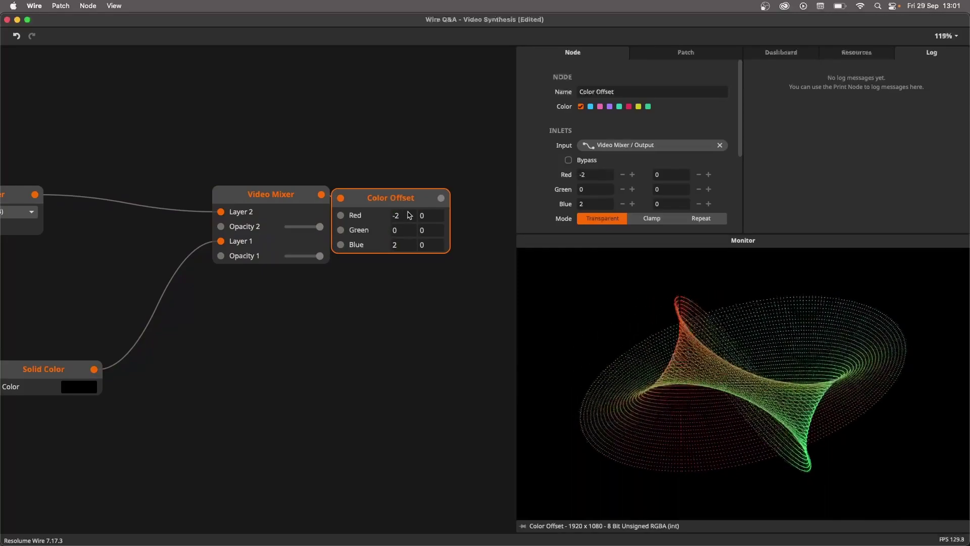
pyautogui.moveTo(410, 216); pyautogui.dragTo(430, 211)
pyautogui.doubleClick(458, 214)
pyautogui.write('-2')
pyautogui.press('Tab')
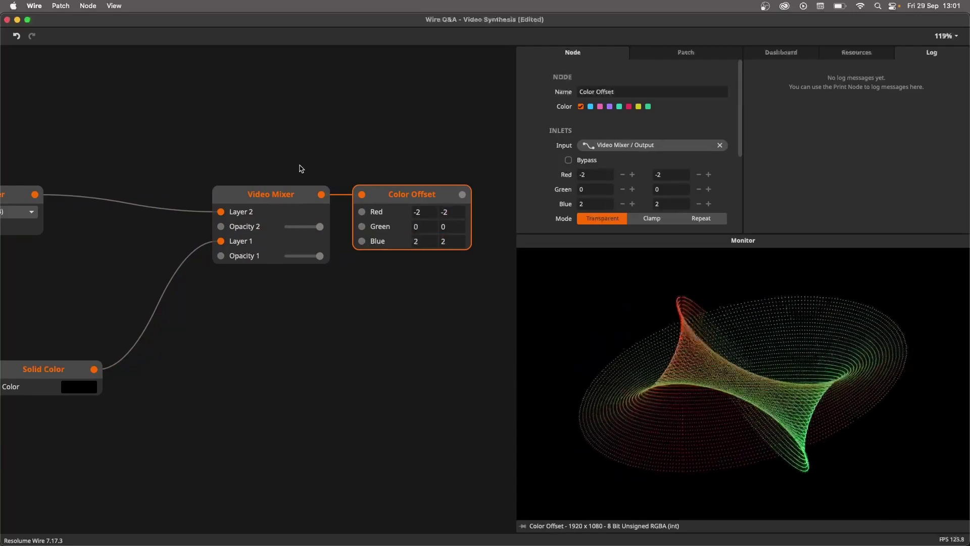
pyautogui.click(278, 194)
pyautogui.click(373, 196)
# Set the End color of the Gradient Palette to white.
pyautogui.moveTo(243, 376); pyautogui.dragTo(768, 217)
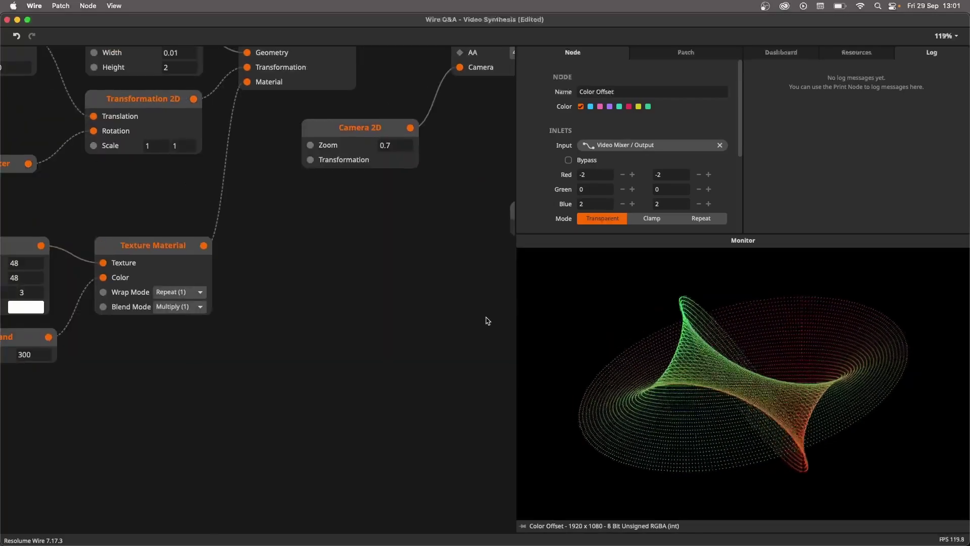
pyautogui.hscroll(-8, 488, 321)
pyautogui.click(84, 374)
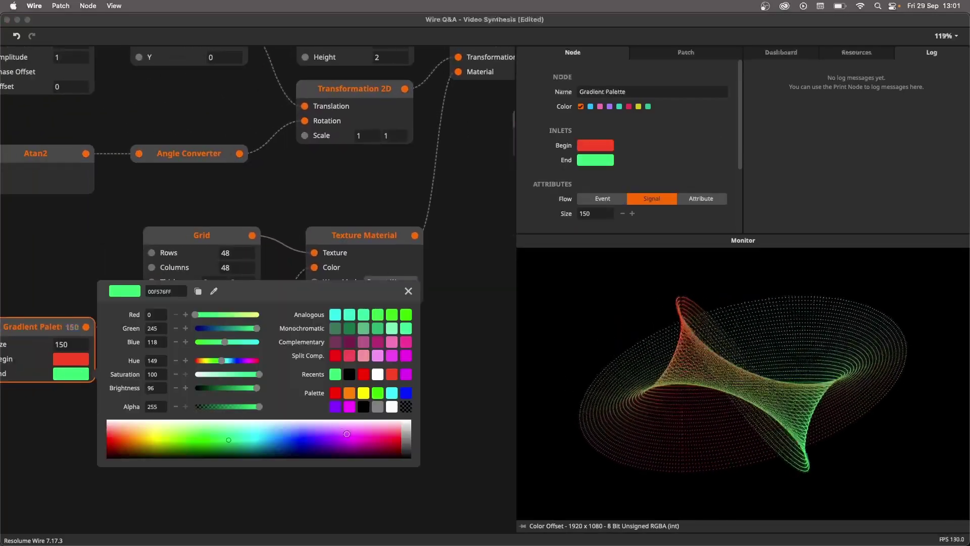
pyautogui.moveTo(347, 433); pyautogui.dragTo(411, 419)
pyautogui.click(463, 388)
# Set the Zoom of the Camera 2D node to 1.
pyautogui.moveTo(469, 361); pyautogui.dragTo(258, 393)
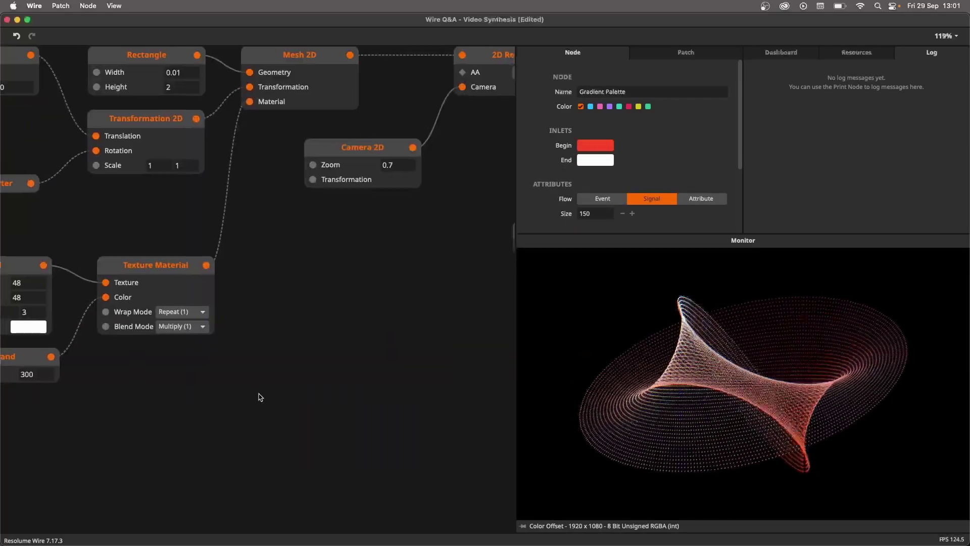
pyautogui.hscroll(8, 242, 394)
pyautogui.hscroll(-4, 153, 340)
pyautogui.scroll(2, 153, 339)
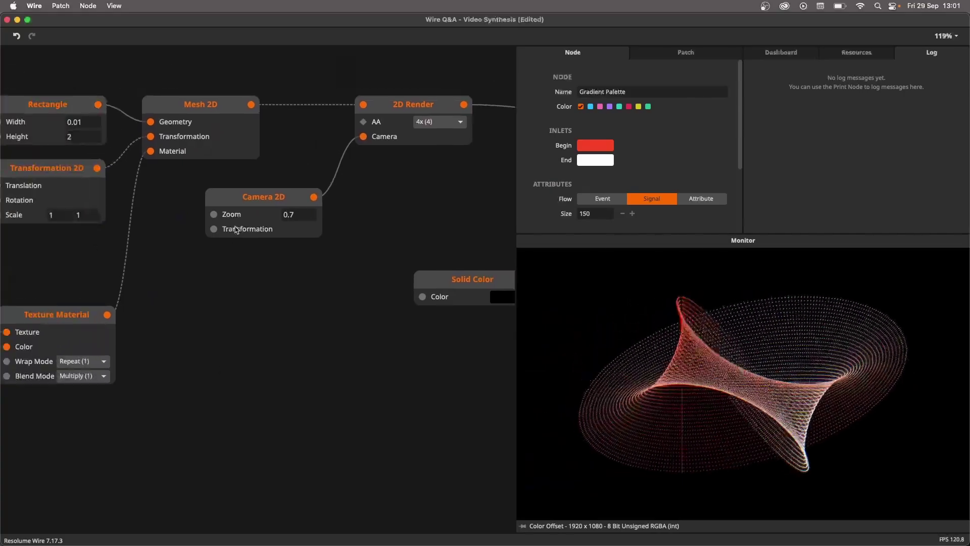
pyautogui.moveTo(282, 215)
pyautogui.mouseDown()
pyautogui.moveTo(285, 200)
pyautogui.moveTo(295, 217)
pyautogui.mouseUp()
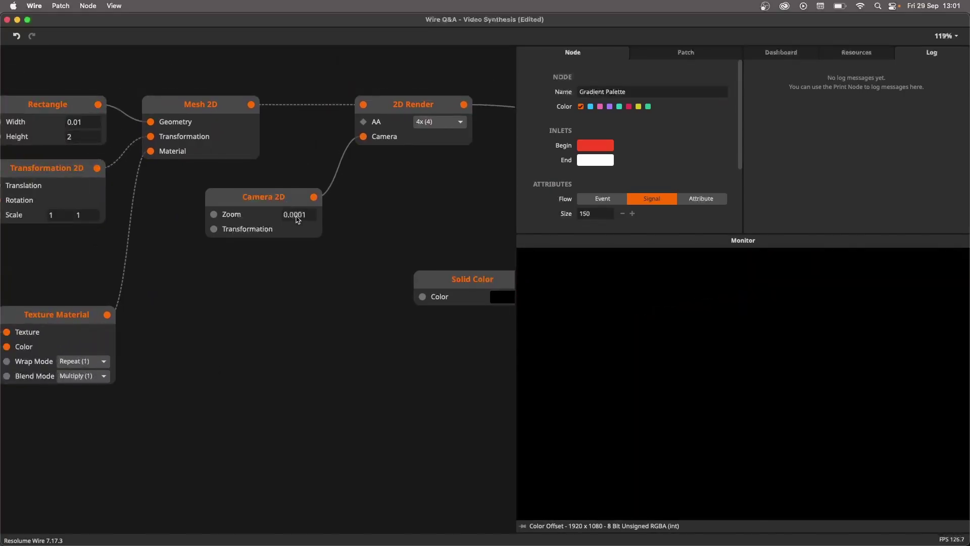
pyautogui.doubleClick(296, 217)
# Add a Bloom node fed by Color Offset's output.
pyautogui.hscroll(3, 369, 260)
pyautogui.hscroll(16, 401, 260)
pyautogui.scroll(2, 400, 259)
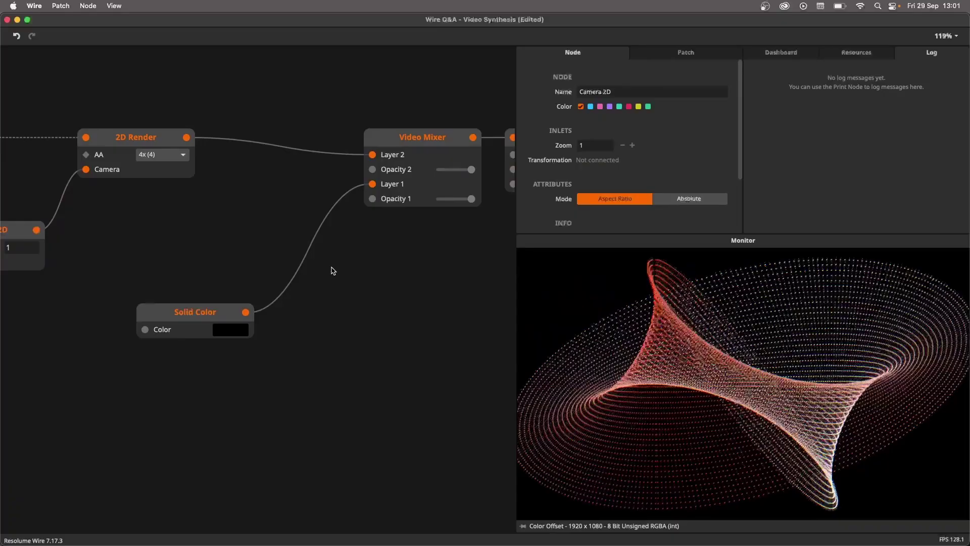
pyautogui.hscroll(6, 196, 295)
pyautogui.scroll(1, 196, 294)
pyautogui.moveTo(275, 185); pyautogui.dragTo(342, 199)
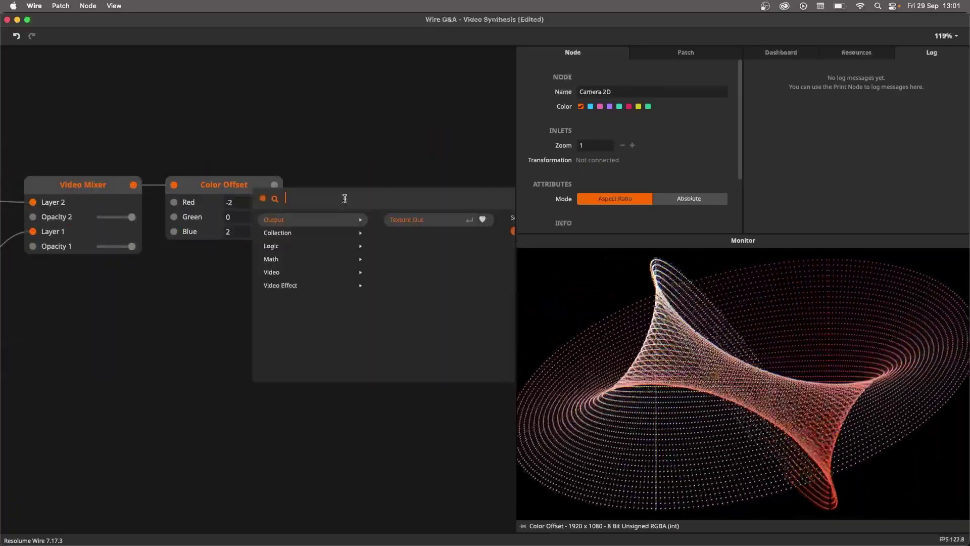
pyautogui.write('bloom')
pyautogui.press('Return')
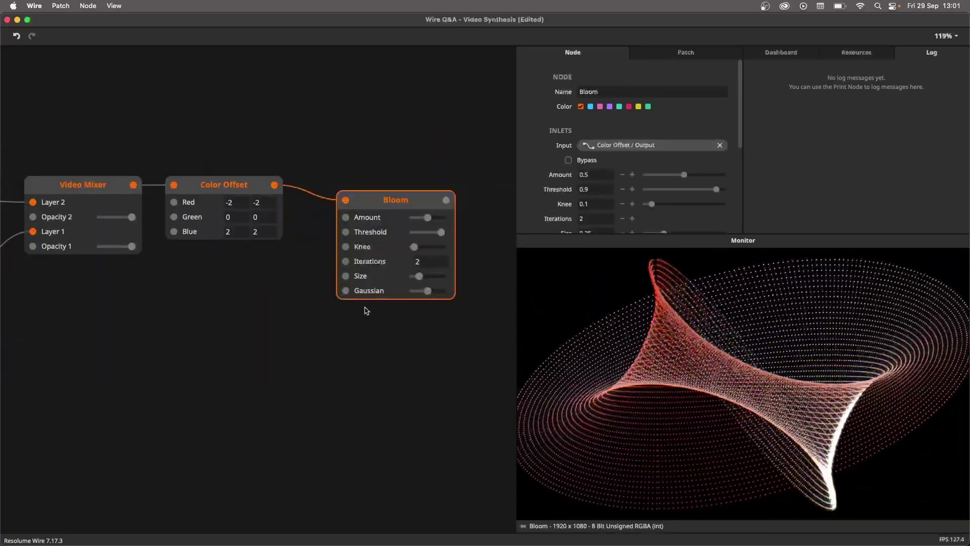
# Tune Bloom with Amount 0.05, Threshold 0.07 and Iterations 5, a slightly smaller Size and Gaussian at maximum.
pyautogui.moveTo(441, 232); pyautogui.dragTo(416, 235)
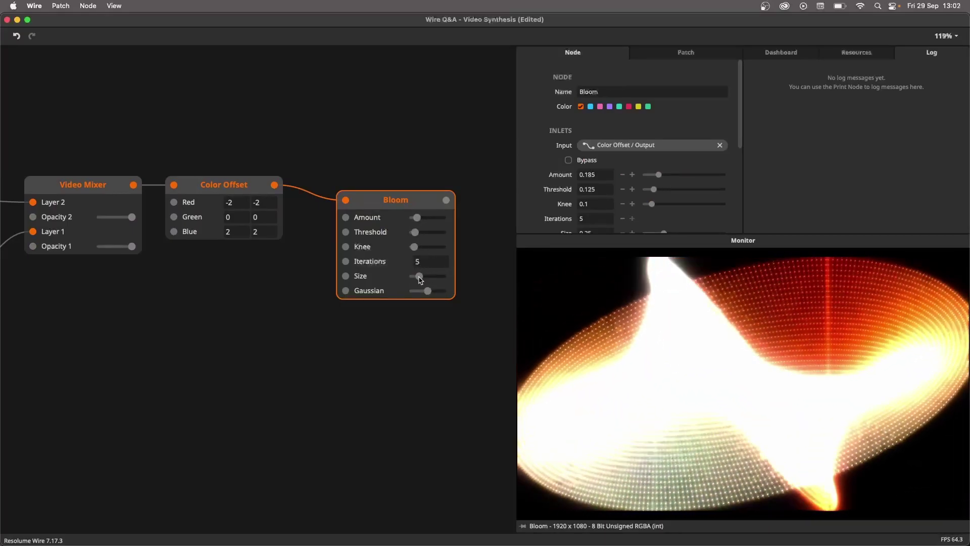
pyautogui.moveTo(420, 280); pyautogui.dragTo(461, 297)
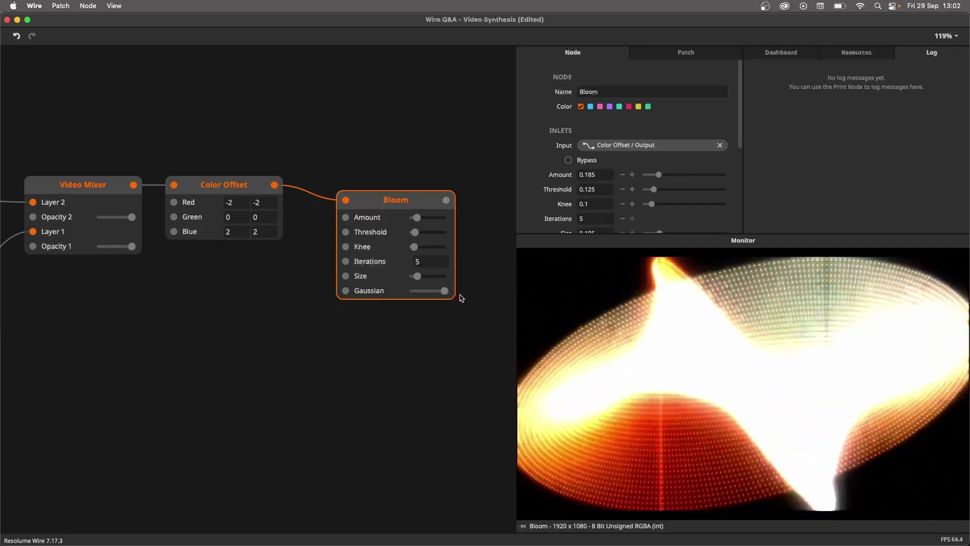
pyautogui.moveTo(417, 221)
pyautogui.mouseDown()
pyautogui.moveTo(414, 234)
pyautogui.moveTo(414, 220)
pyautogui.mouseUp()
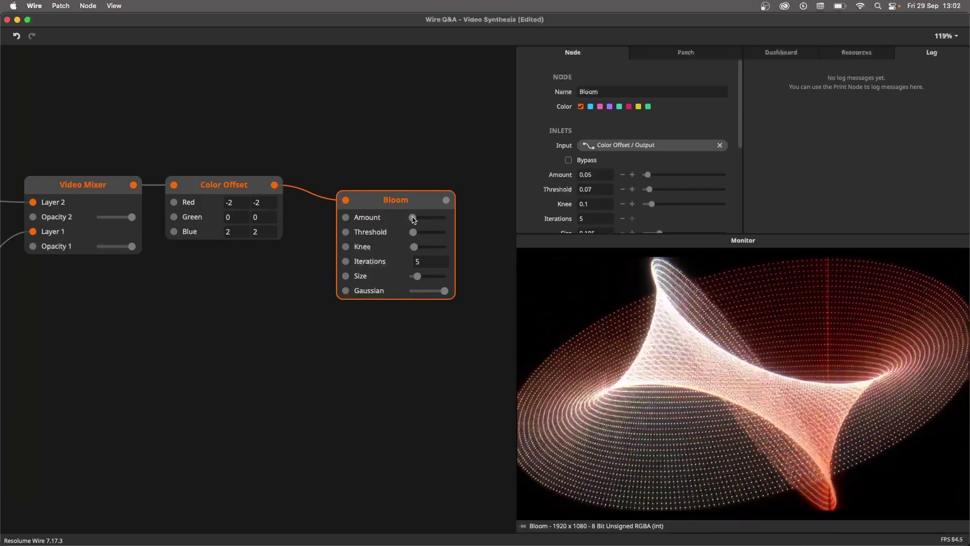
# Set the End color of the Gradient Palette to a very dark orange-brown.
pyautogui.click(320, 334)
pyautogui.moveTo(218, 349); pyautogui.dragTo(386, 318)
pyautogui.moveTo(94, 355); pyautogui.dragTo(255, 338)
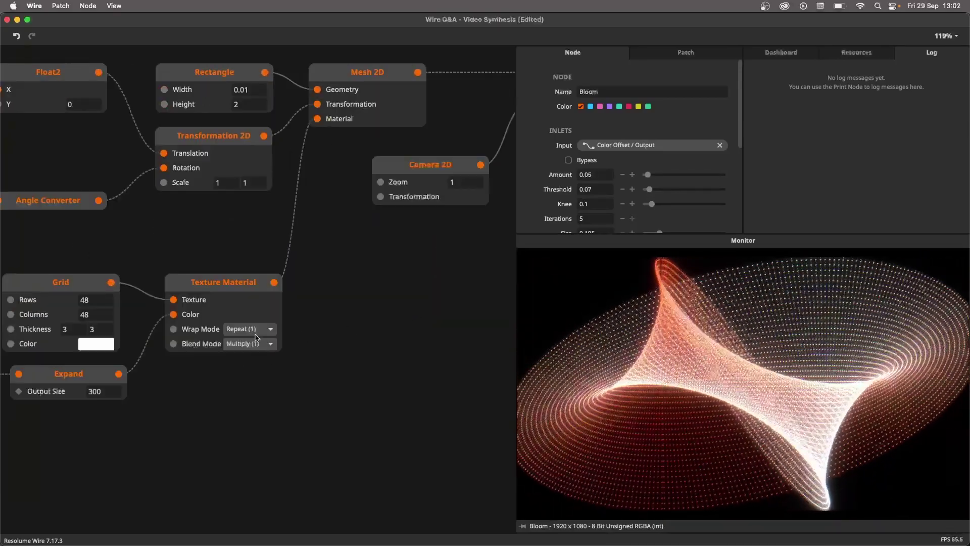
pyautogui.hscroll(-10, 256, 337)
pyautogui.click(126, 398)
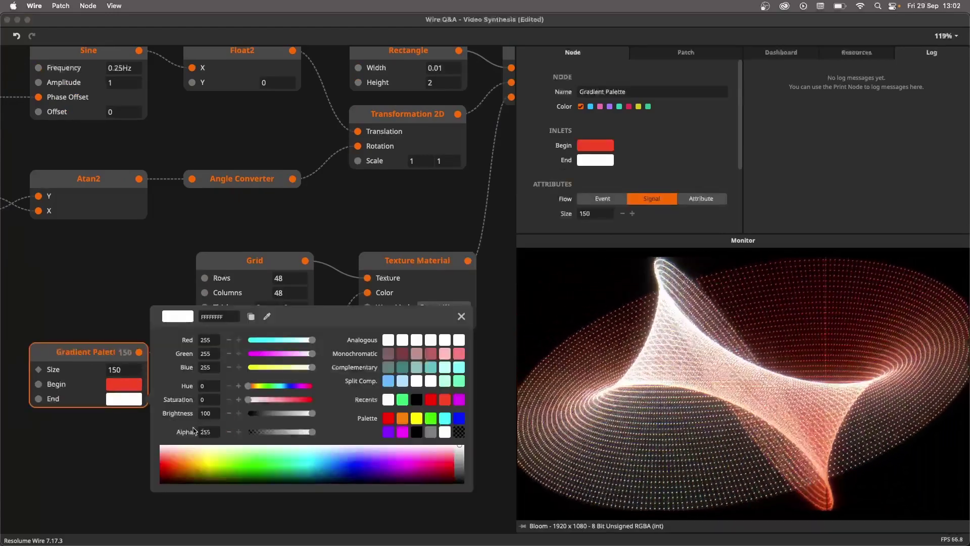
pyautogui.moveTo(161, 459)
pyautogui.mouseDown()
pyautogui.moveTo(163, 477)
pyautogui.moveTo(170, 468)
pyautogui.moveTo(191, 478)
pyautogui.mouseUp()
pyautogui.click(337, 240)
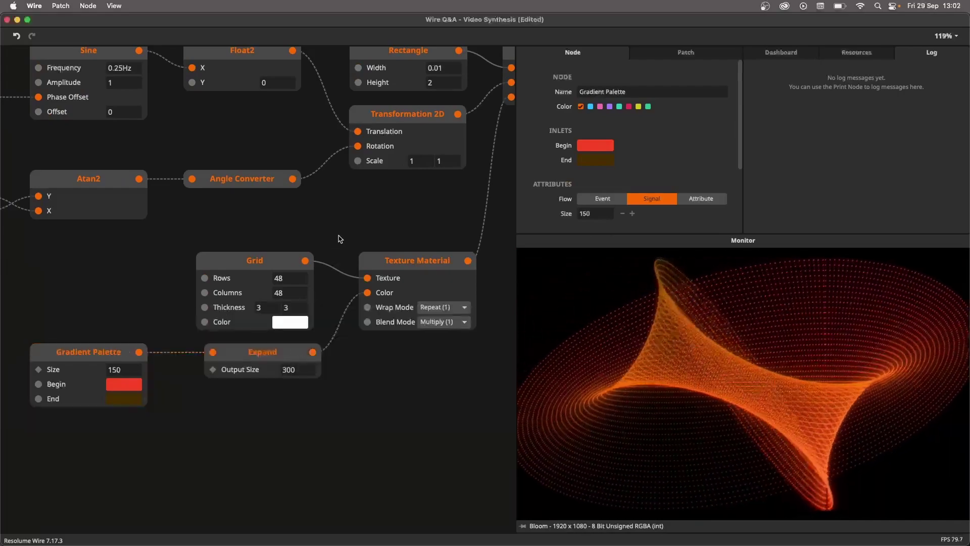
# Move Color Offset and Bloom together away from Video Mixer to make room for another node between them.
pyautogui.moveTo(388, 218); pyautogui.dragTo(58, 248)
pyautogui.hscroll(15, 338, 281)
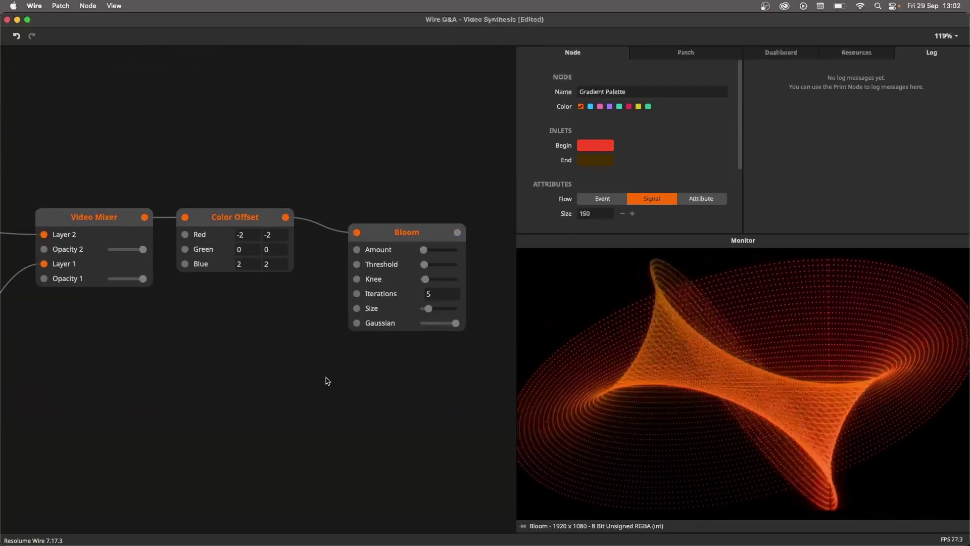
pyautogui.hscroll(-8, 429, 401)
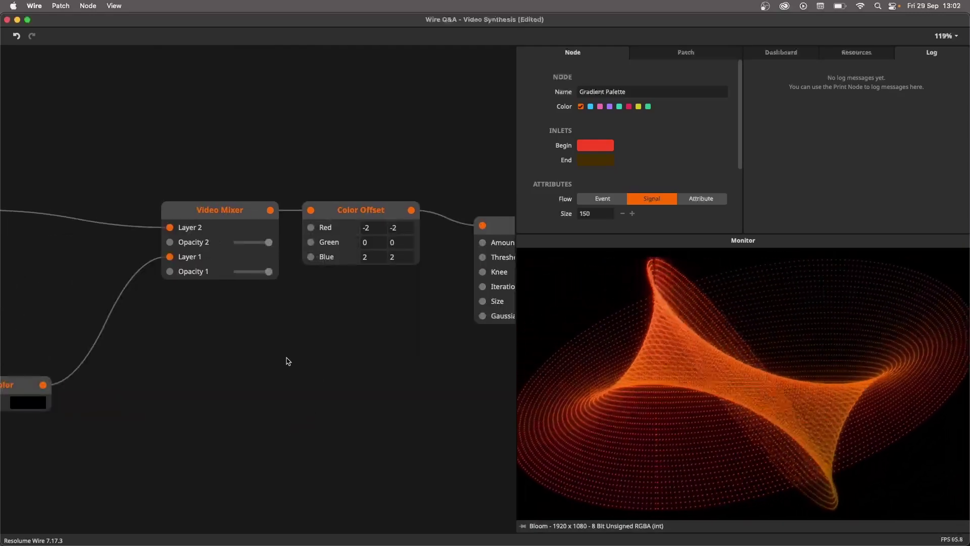
pyautogui.hscroll(10, 245, 363)
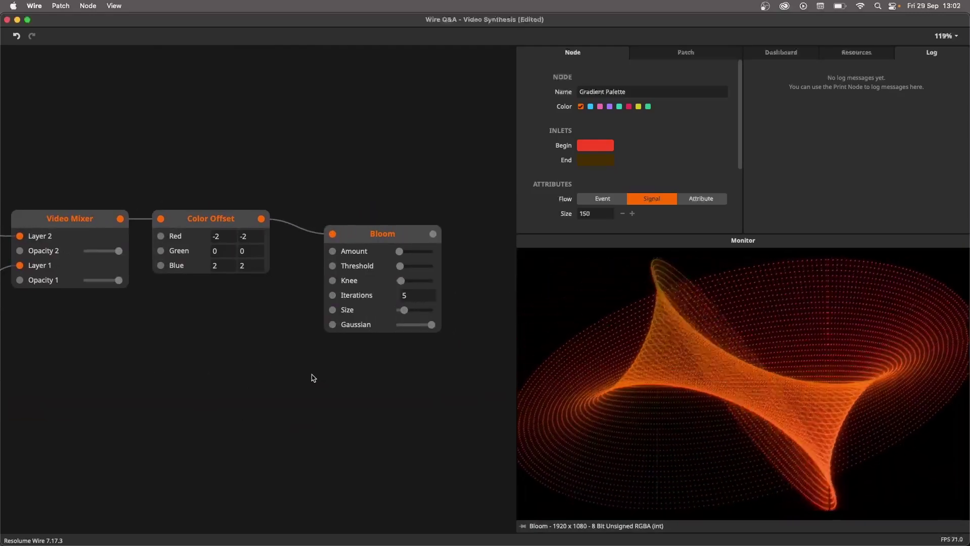
pyautogui.moveTo(256, 395); pyautogui.dragTo(440, 199)
pyautogui.moveTo(206, 222); pyautogui.dragTo(424, 223)
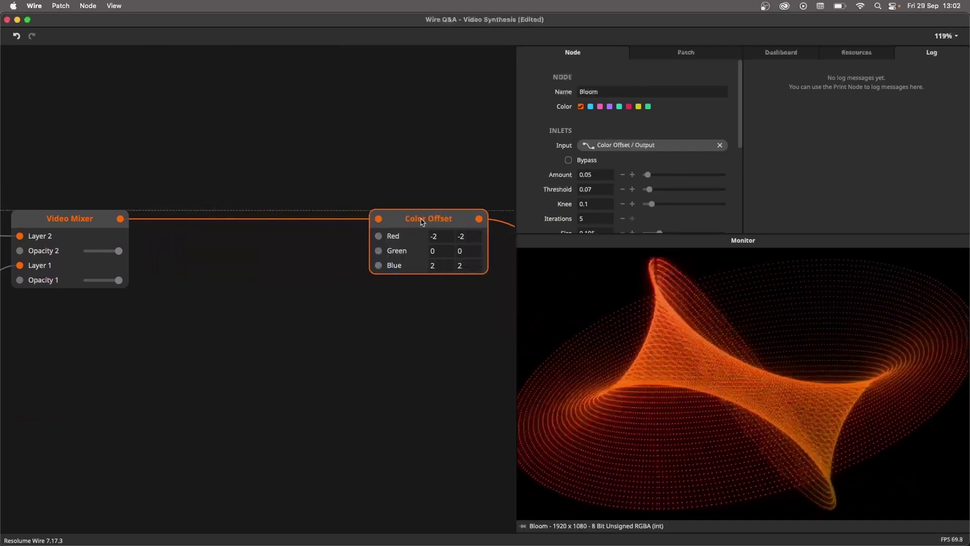
# Add a UV Offset node fed by Video Mixer's output and place it between Video Mixer and Color Offset.
pyautogui.moveTo(244, 301); pyautogui.dragTo(341, 346)
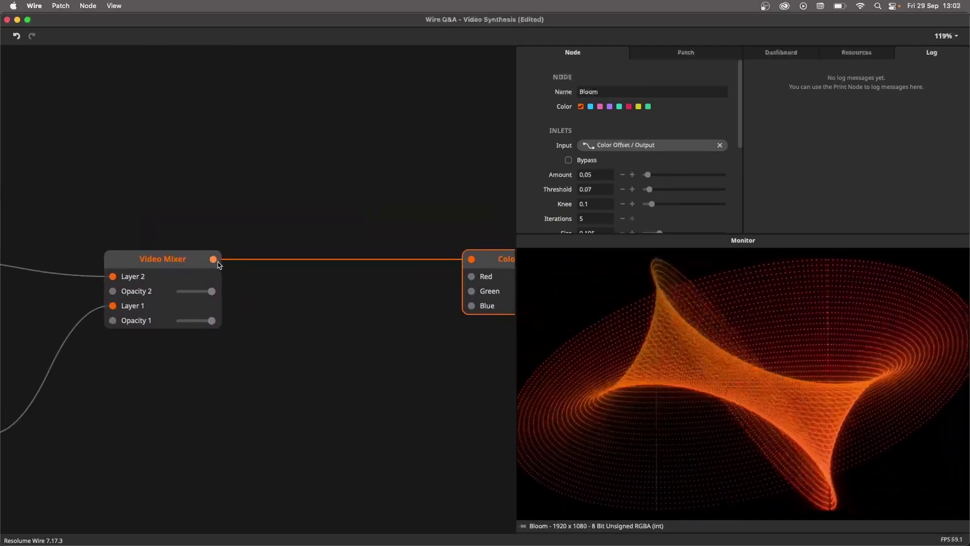
pyautogui.moveTo(213, 259); pyautogui.dragTo(252, 283)
pyautogui.write('UV')
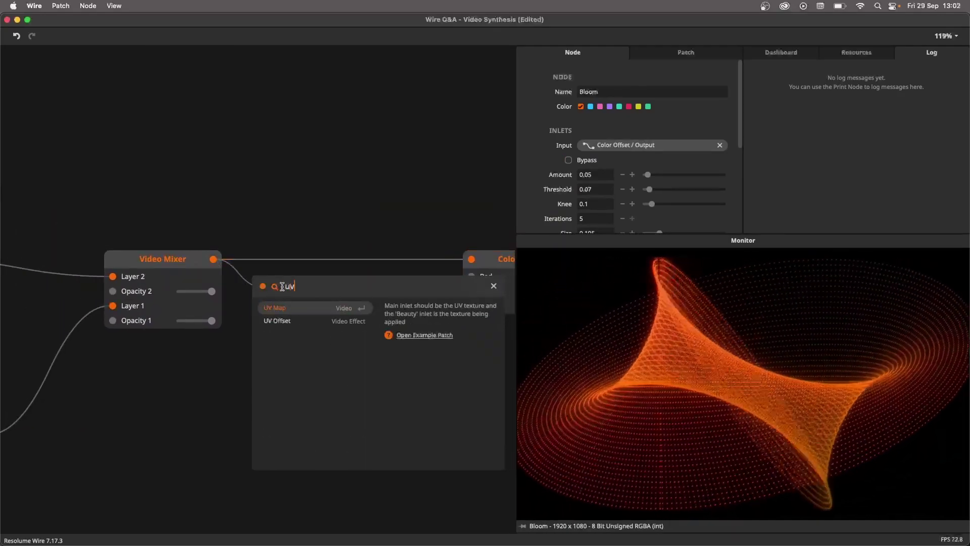
pyautogui.press('Down')
pyautogui.press('Return')
pyautogui.moveTo(311, 284); pyautogui.dragTo(357, 270)
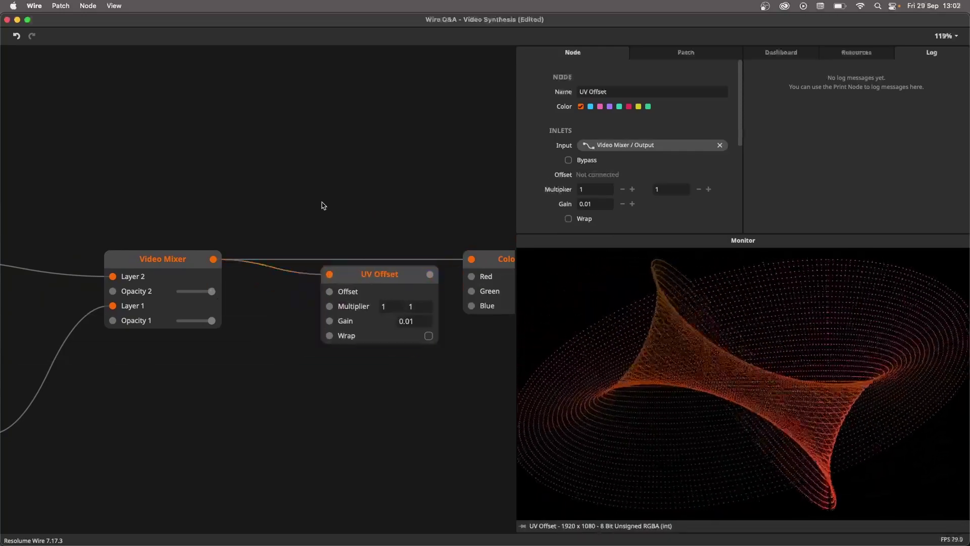
# Add a Fractal Noise node with Density 2 and connect its output to UV Offset's Offset inlet.
pyautogui.doubleClick(221, 385)
pyautogui.write('fra')
pyautogui.click(238, 292)
pyautogui.scroll(-1, 306, 348)
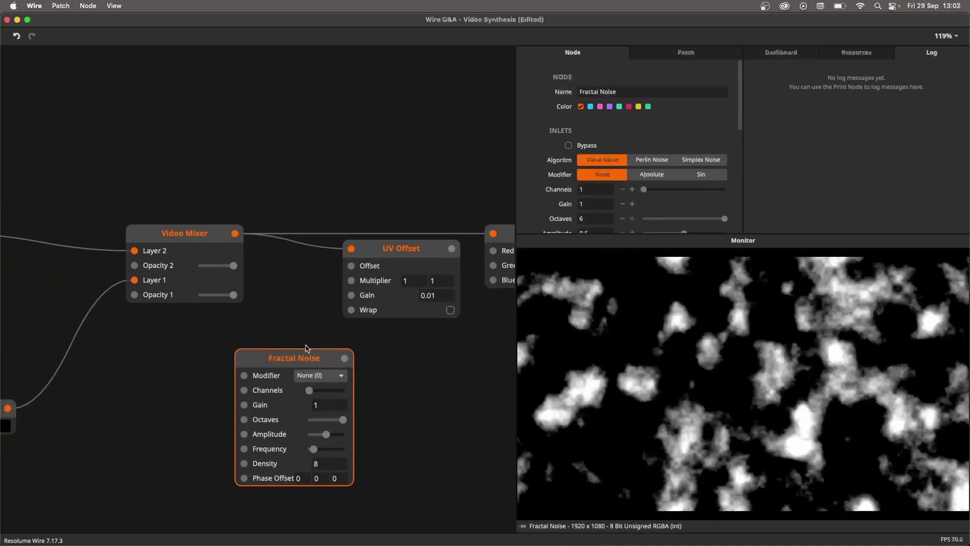
pyautogui.write('2')
pyautogui.click(368, 473)
pyautogui.moveTo(345, 358); pyautogui.dragTo(354, 269)
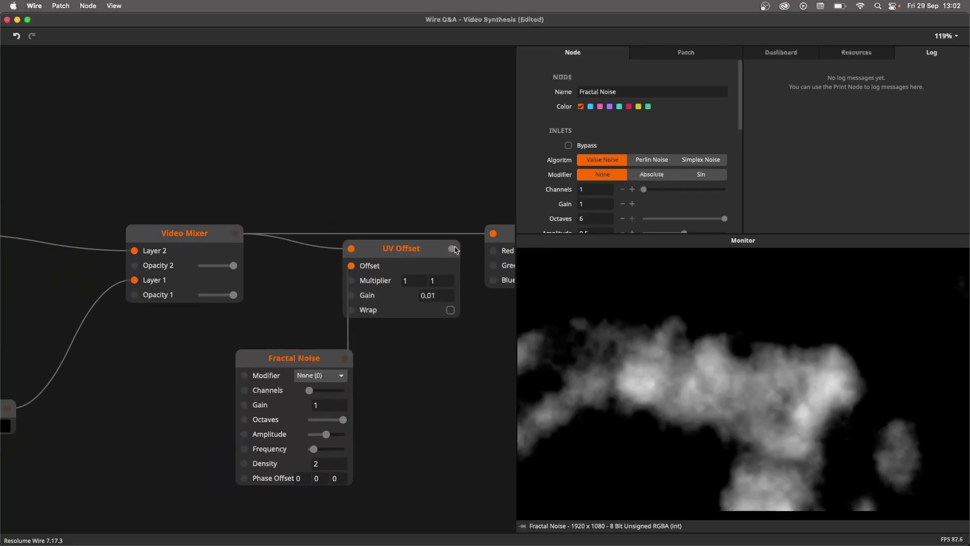
# Feed UV Offset's output into Color Offset, and preview Color Offset and Bloom in the monitor.
pyautogui.hscroll(10, 354, 303)
pyautogui.click(203, 263)
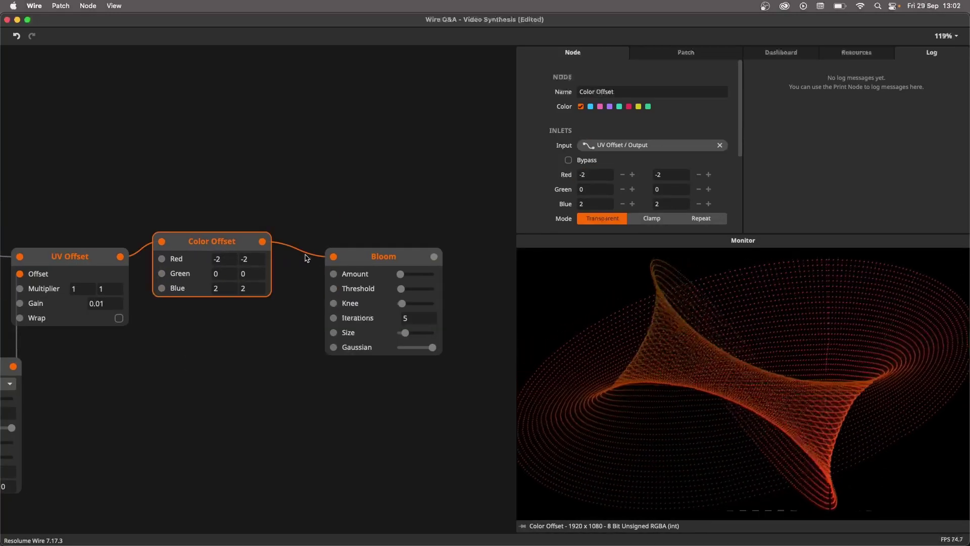
pyautogui.click(328, 260)
pyautogui.hscroll(-3, 226, 364)
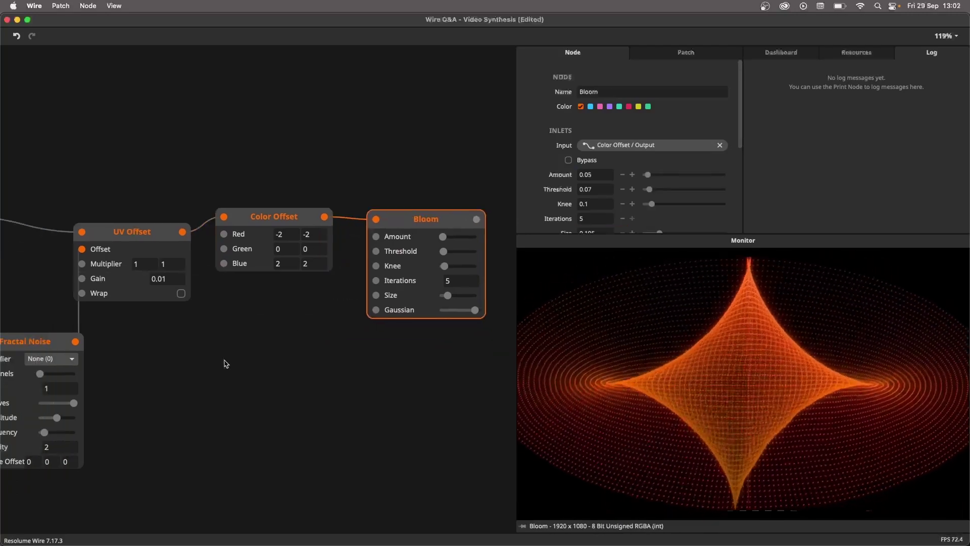
# Set UV Offset's Gain to 0.1 and enable its Wrap option.
pyautogui.doubleClick(163, 281)
pyautogui.write('1')
pyautogui.click(265, 228)
pyautogui.moveTo(177, 278); pyautogui.dragTo(181, 320)
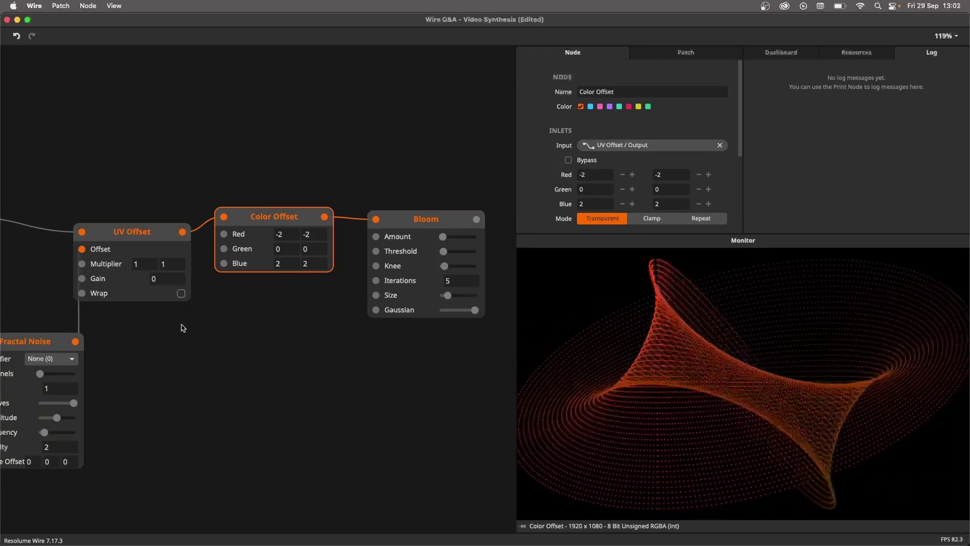
pyautogui.hscroll(-3, 182, 327)
pyautogui.click(247, 281)
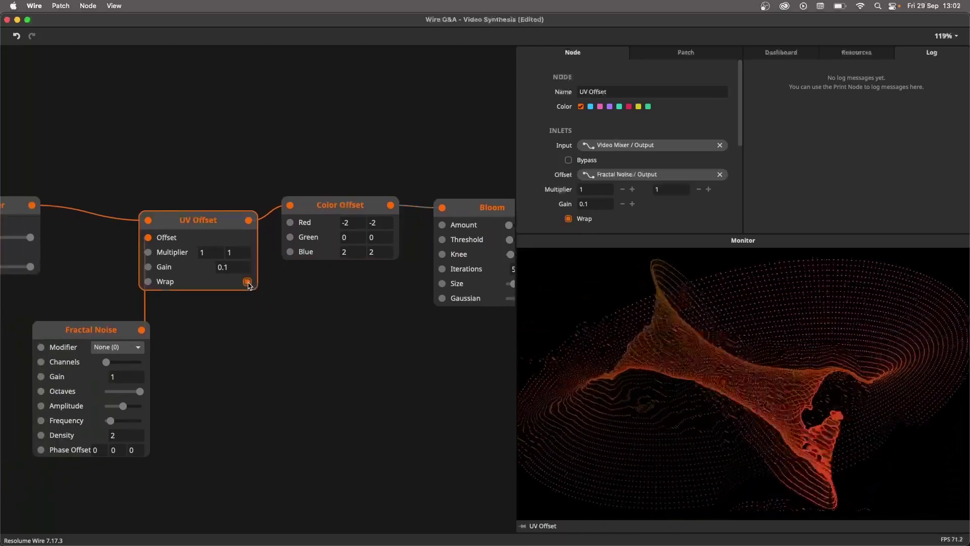
# Set Fractal Noise's Octaves to 2 and try different values for its third Phase Offset component.
pyautogui.hscroll(-5, 234, 335)
pyautogui.scroll(-2, 234, 336)
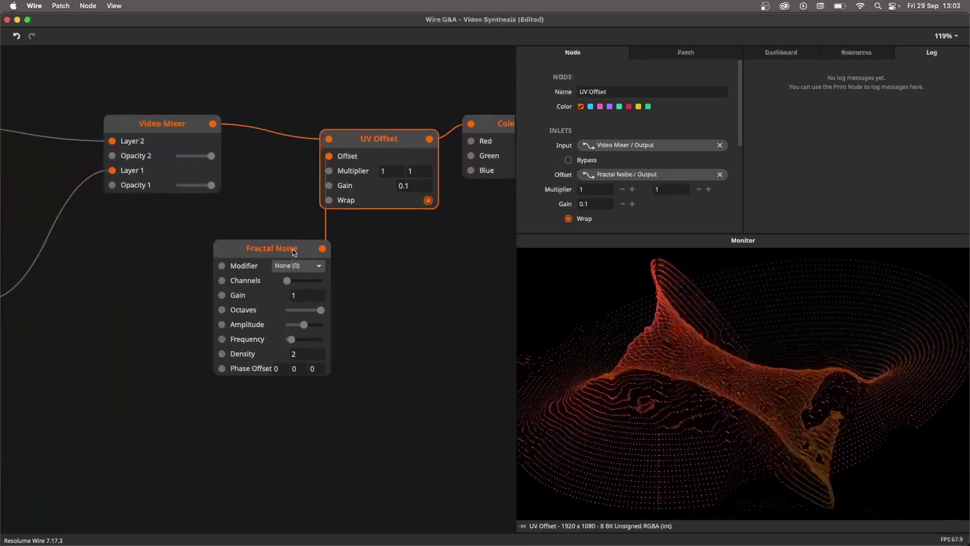
pyautogui.click(328, 318)
pyautogui.moveTo(320, 312); pyautogui.dragTo(302, 316)
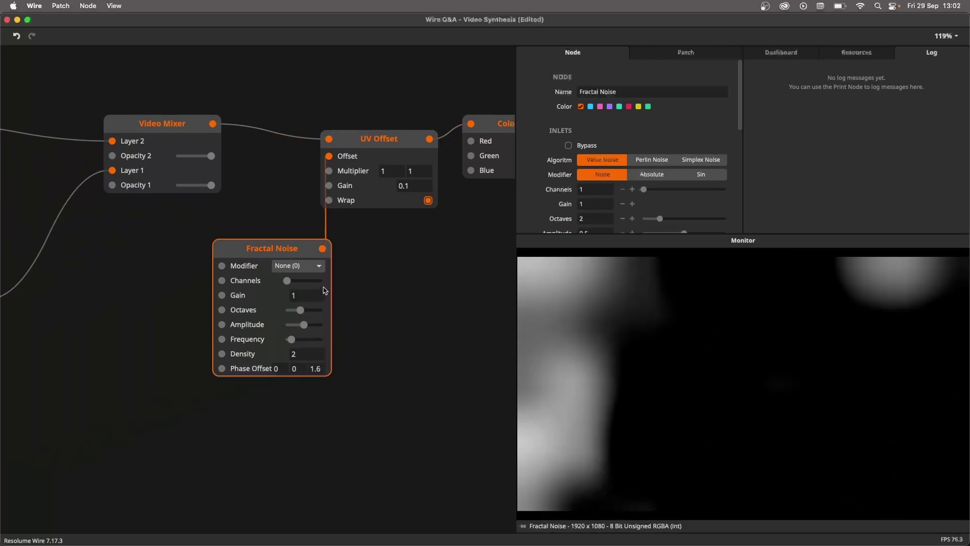
# Add a Saw oscillator with a Frequency of 0.1 Hz and connect its output to Fractal Noise's Phase Offset inlet.
pyautogui.hscroll(-4, 172, 448)
pyautogui.scroll(-1, 172, 447)
pyautogui.doubleClick(188, 438)
pyautogui.write('saw')
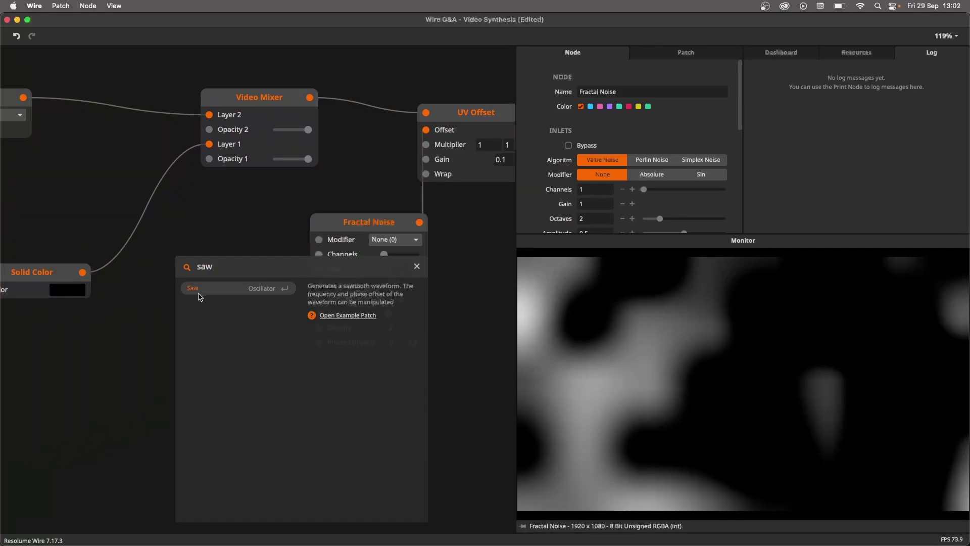
pyautogui.press('Return')
pyautogui.doubleClick(282, 454)
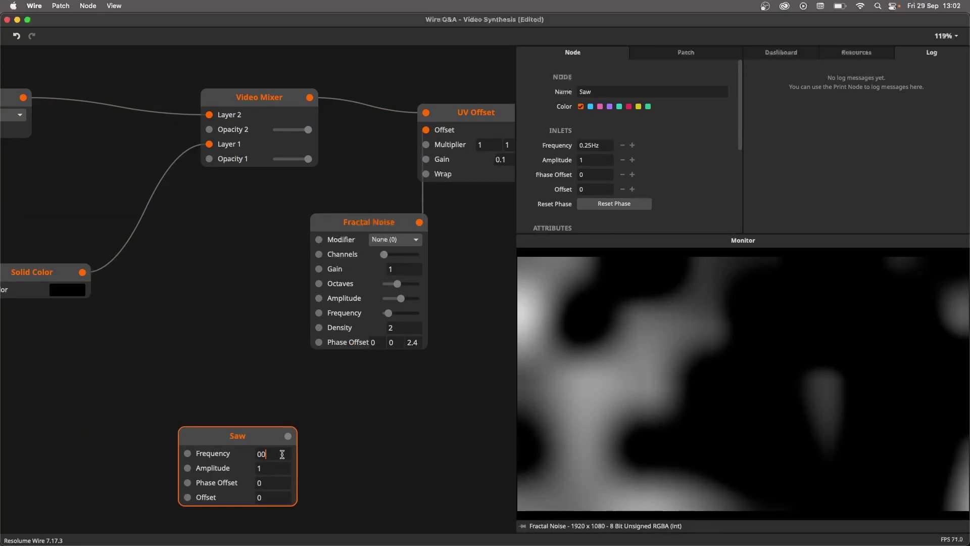
pyautogui.write('.1')
pyautogui.press('Tab')
pyautogui.moveTo(288, 436); pyautogui.dragTo(325, 344)
# Set the Saw oscillator's Amplitude to 100 and slow its Frequency to 0.001 Hz.
pyautogui.click(272, 464)
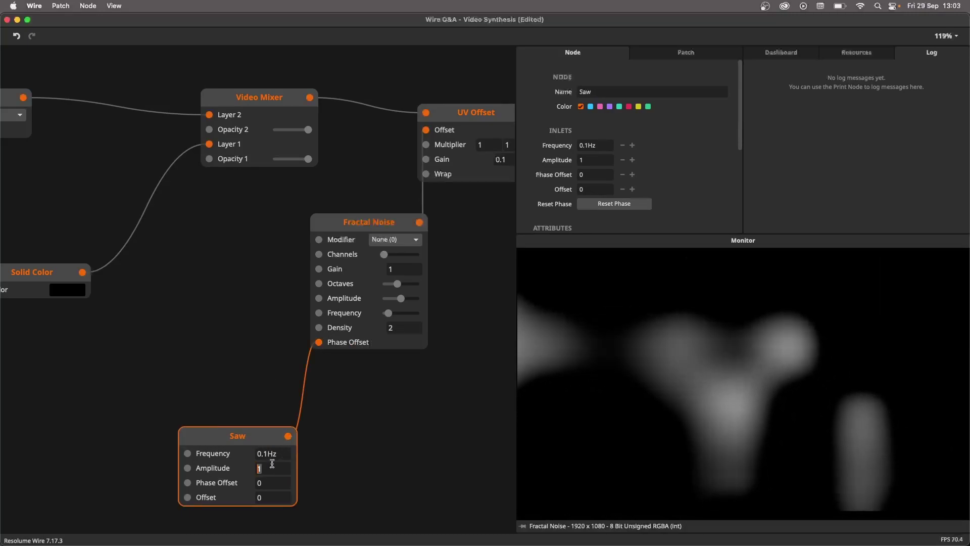
pyautogui.press('Return')
pyautogui.moveTo(271, 457)
pyautogui.mouseDown()
pyautogui.moveTo(275, 478)
pyautogui.moveTo(277, 470)
pyautogui.mouseUp()
pyautogui.click(280, 455)
pyautogui.write('00.1')
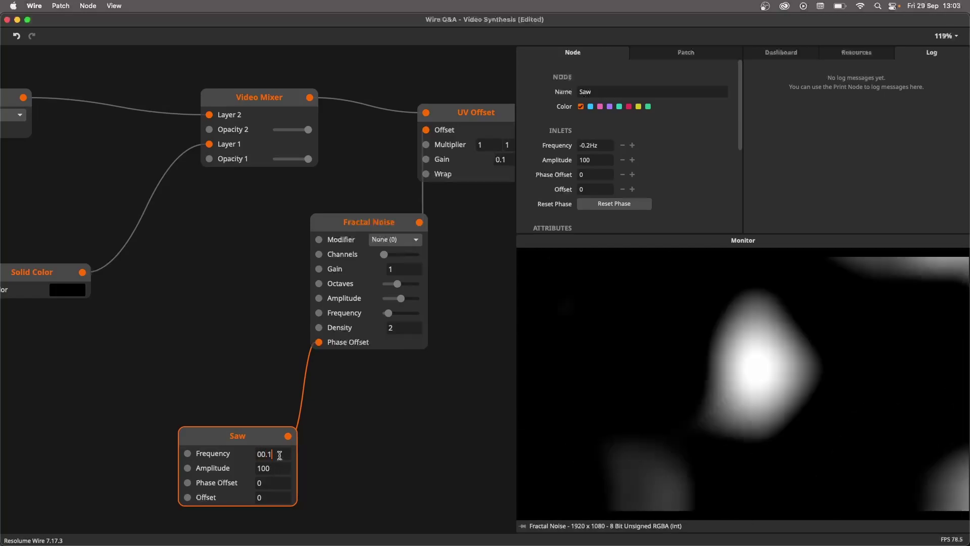
pyautogui.press('Return')
pyautogui.click(279, 455)
pyautogui.write('0.00')
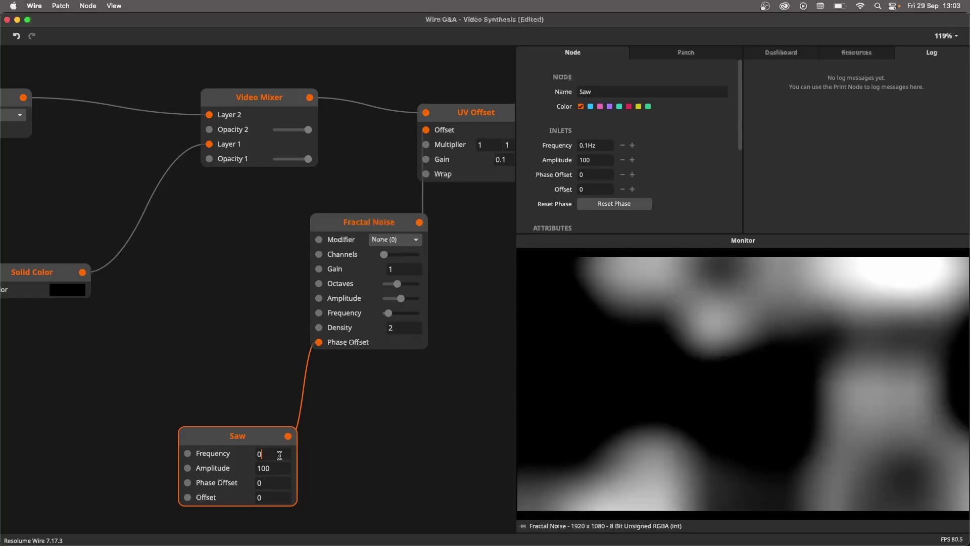
pyautogui.write('1')
pyautogui.press('Return')
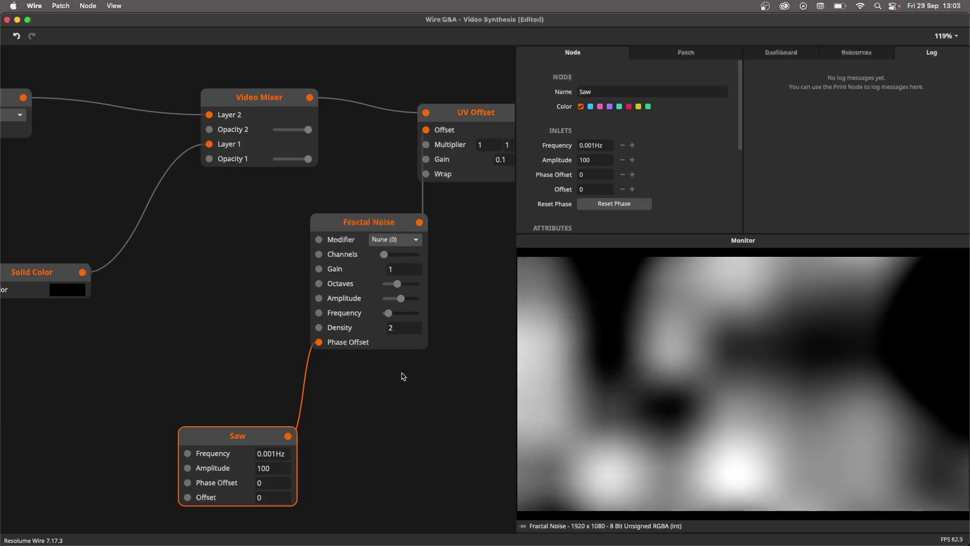
# Preview UV Offset's output to examine the animated noise distortion.
pyautogui.moveTo(405, 355); pyautogui.dragTo(286, 396)
pyautogui.click(354, 177)
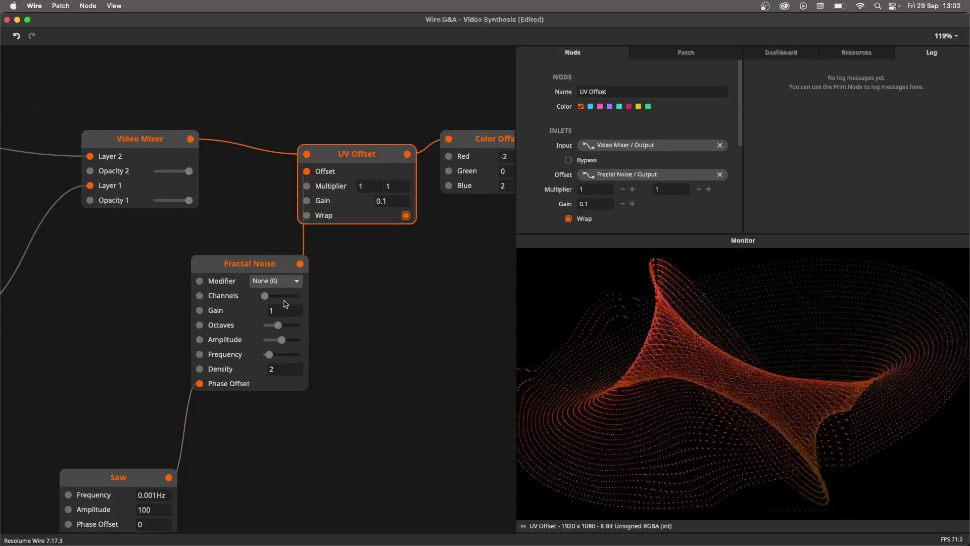
pyautogui.moveTo(318, 341); pyautogui.dragTo(328, 333)
pyautogui.moveTo(406, 359); pyautogui.dragTo(321, 357)
# Line up Color Offset level with UV Offset and preview Bloom's output.
pyautogui.hscroll(3, 362, 336)
pyautogui.scroll(2, 363, 336)
pyautogui.moveTo(343, 184); pyautogui.dragTo(344, 199)
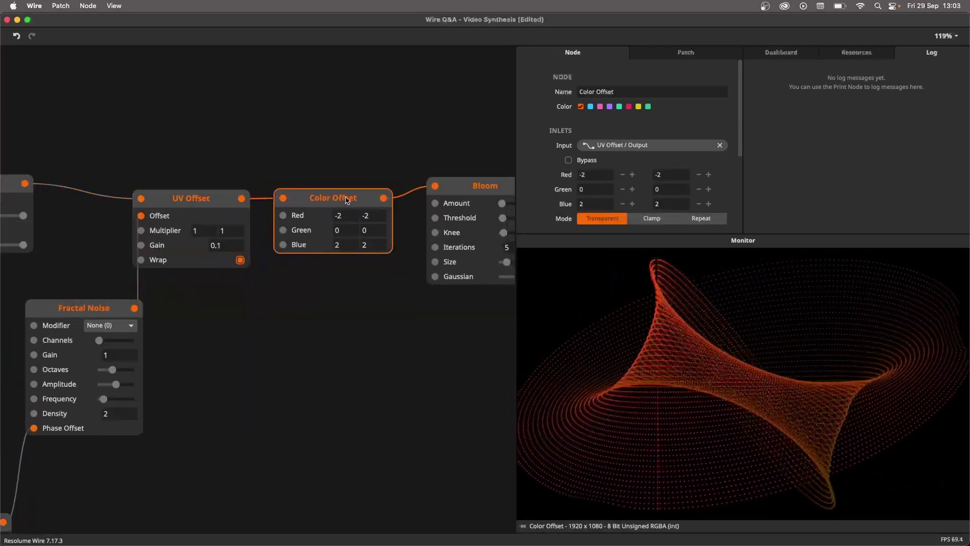
pyautogui.click(470, 194)
pyautogui.moveTo(442, 297); pyautogui.dragTo(305, 311)
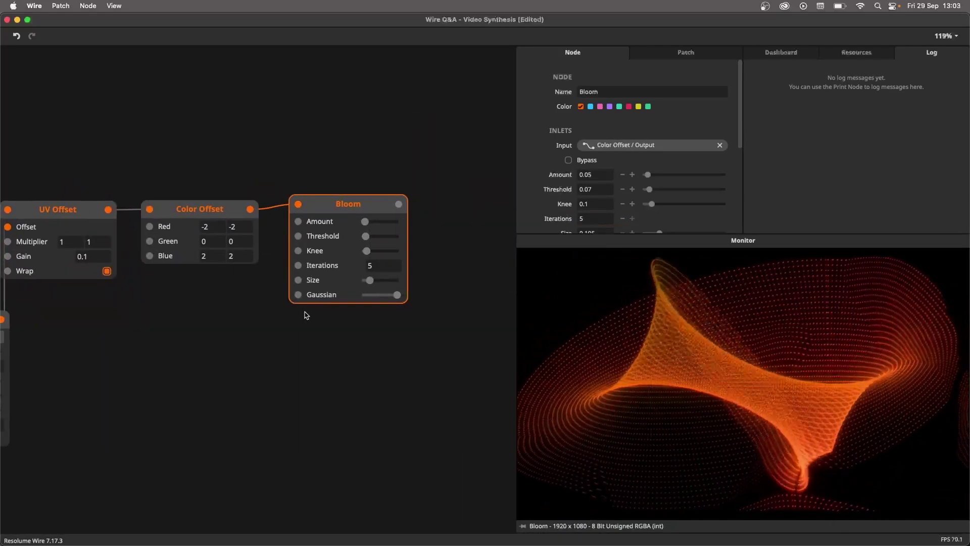
# Examine the outputs of the Mesh 2D, Rectangle and Transformation 2D nodes and the node chain that feeds them.
pyautogui.hscroll(-20, 160, 352)
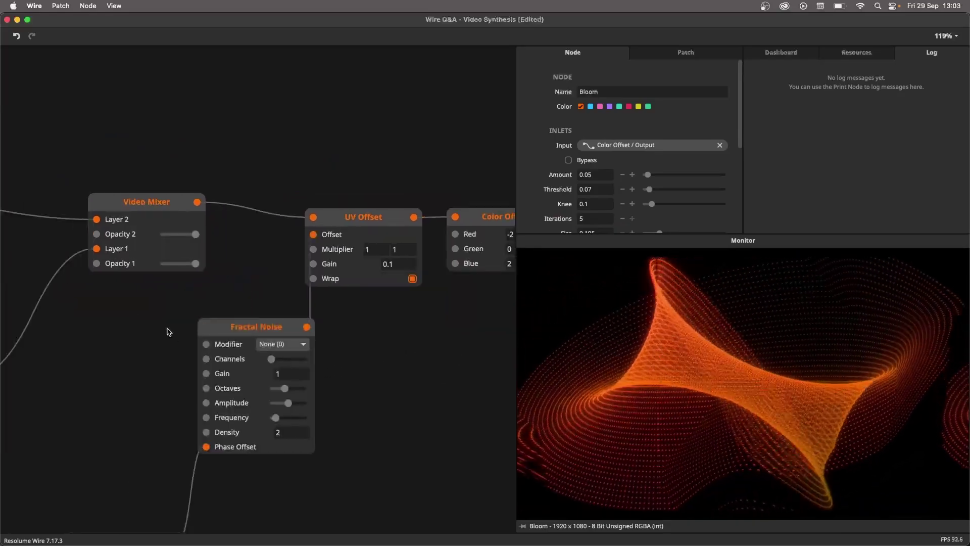
pyautogui.click(358, 244)
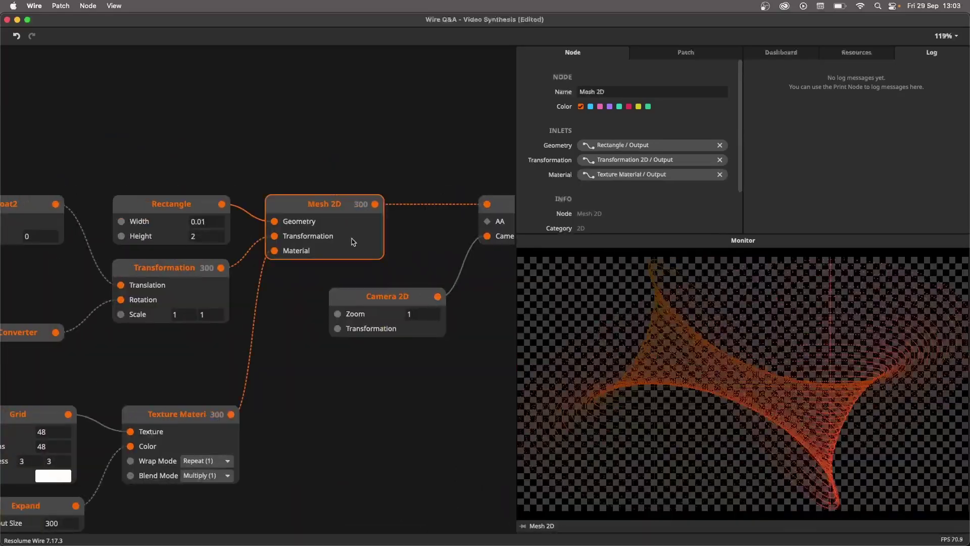
pyautogui.hscroll(-6, 208, 334)
pyautogui.click(278, 201)
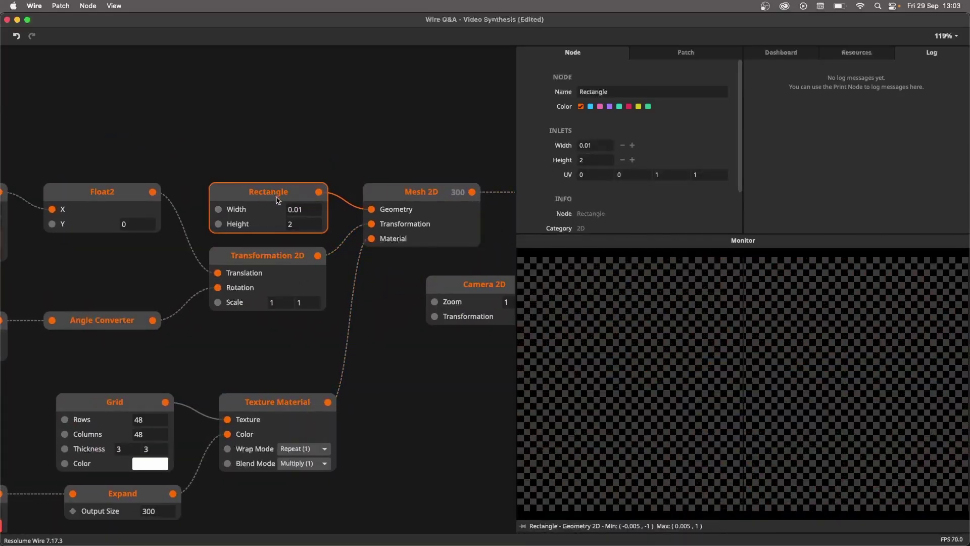
pyautogui.click(259, 274)
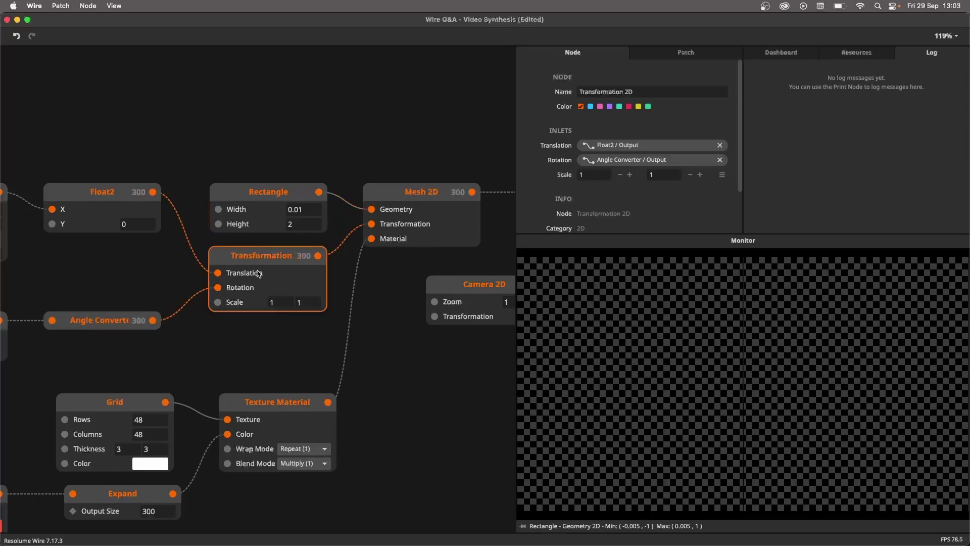
pyautogui.click(431, 216)
pyautogui.hscroll(-10, 286, 276)
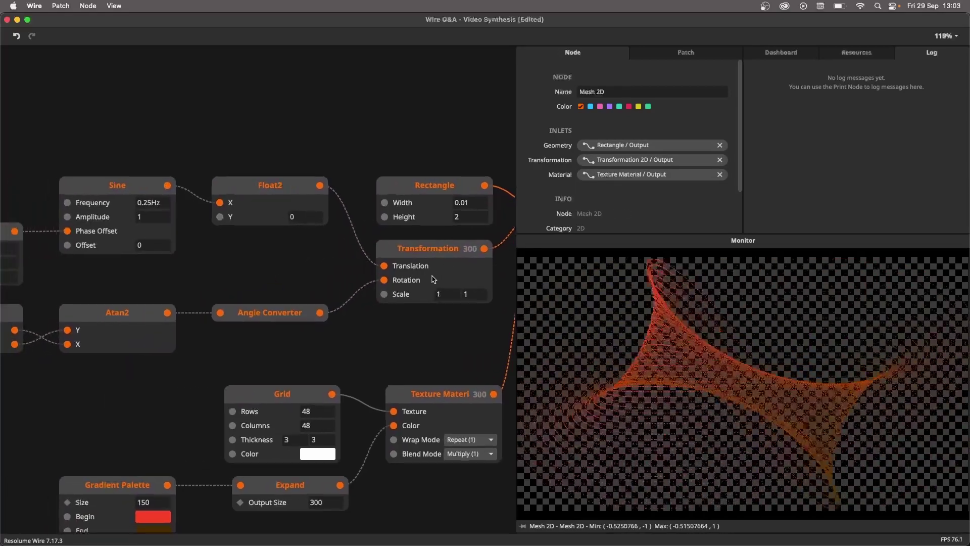
pyautogui.scroll(-5, 434, 280)
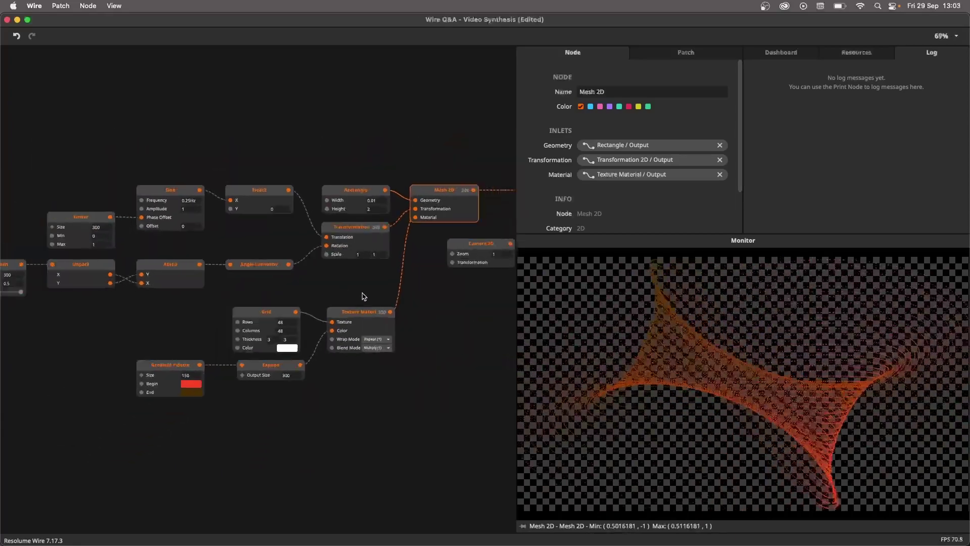
# Show Bloom's output in the monitor and pin the monitor to that node.
pyautogui.hscroll(10, 344, 276)
pyautogui.scroll(-2, 283, 268)
pyautogui.click(449, 219)
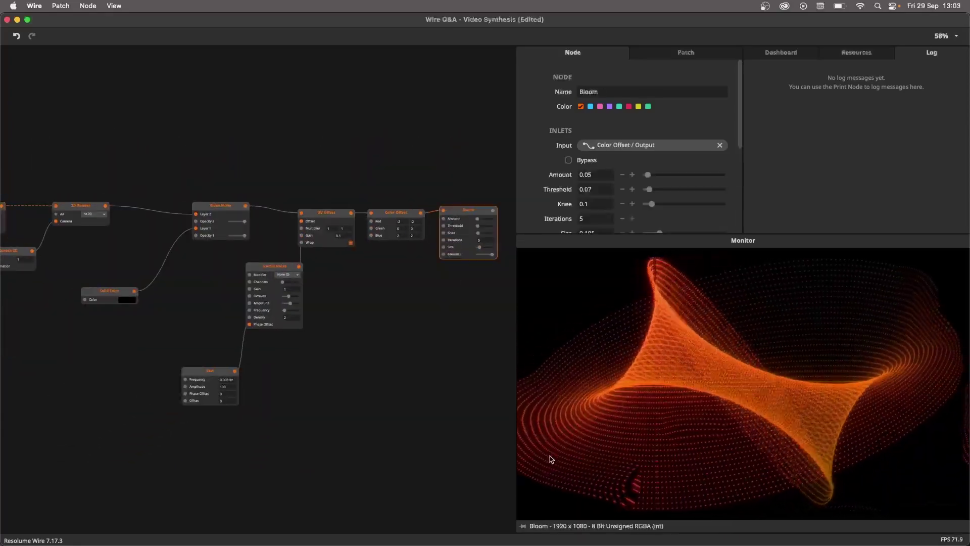
# Reduce Circle Pattern's Angle to about half of its range and set the Linear node's Max to 2.
pyautogui.hscroll(-10, 427, 432)
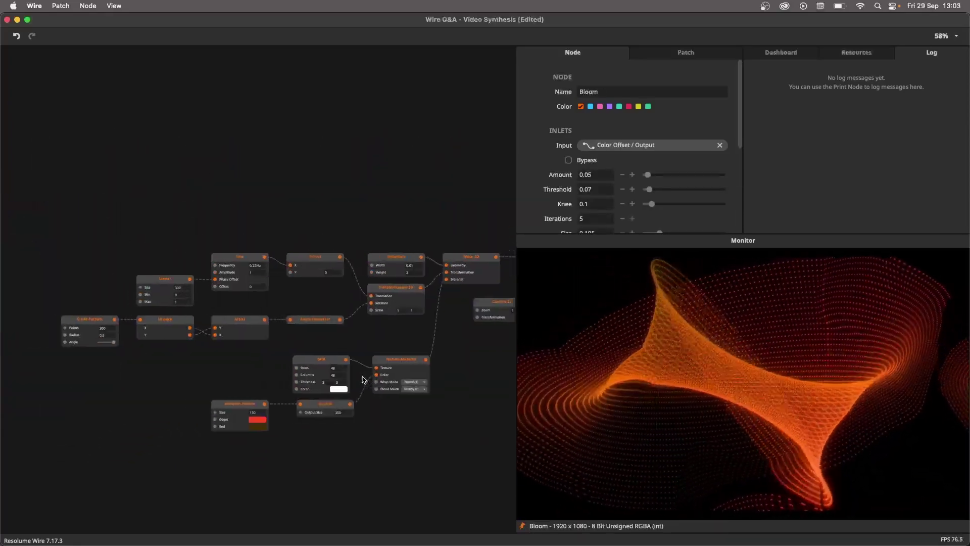
pyautogui.scroll(3, 59, 348)
pyautogui.hscroll(-2, 60, 349)
pyautogui.moveTo(155, 348)
pyautogui.mouseDown()
pyautogui.moveTo(146, 348)
pyautogui.moveTo(154, 354)
pyautogui.mouseUp()
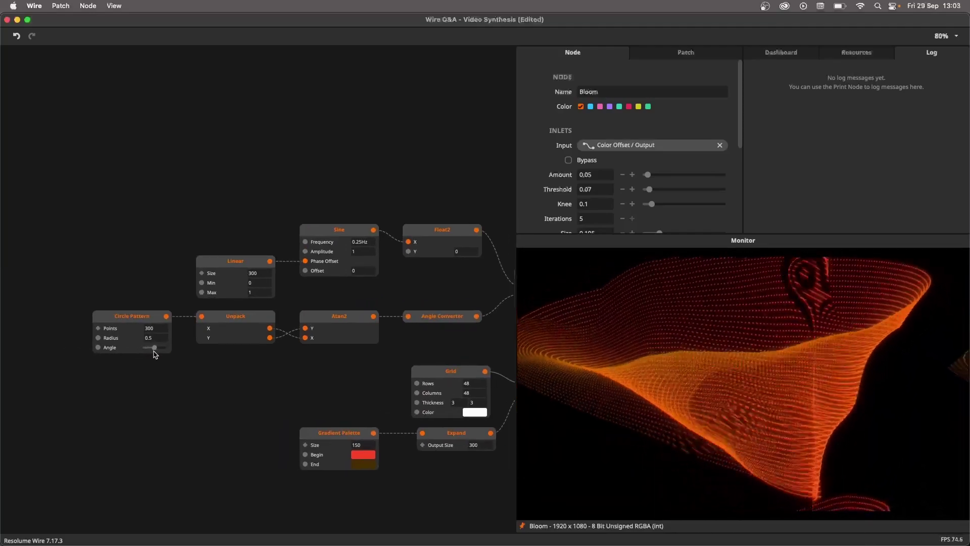
pyautogui.moveTo(261, 281); pyautogui.dragTo(192, 219)
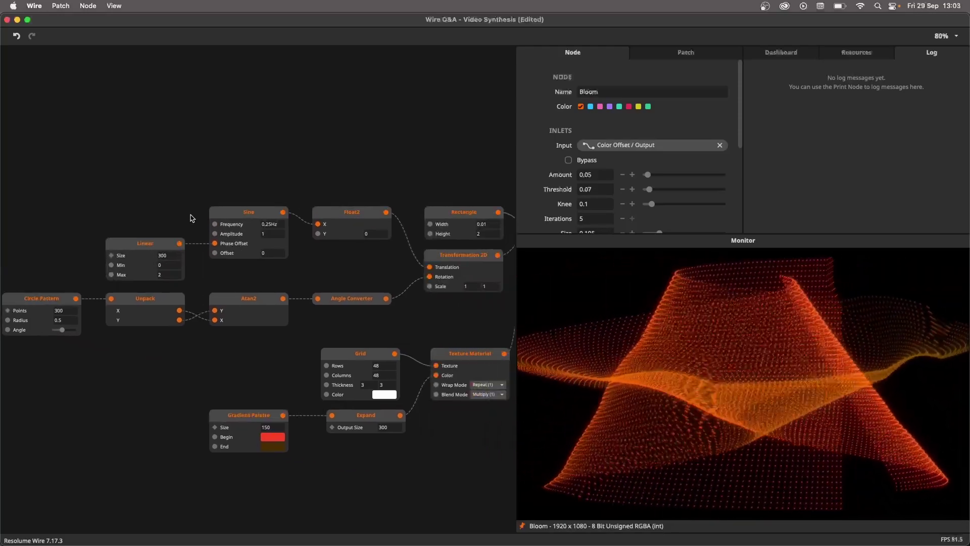
pyautogui.moveTo(382, 261); pyautogui.dragTo(361, 259)
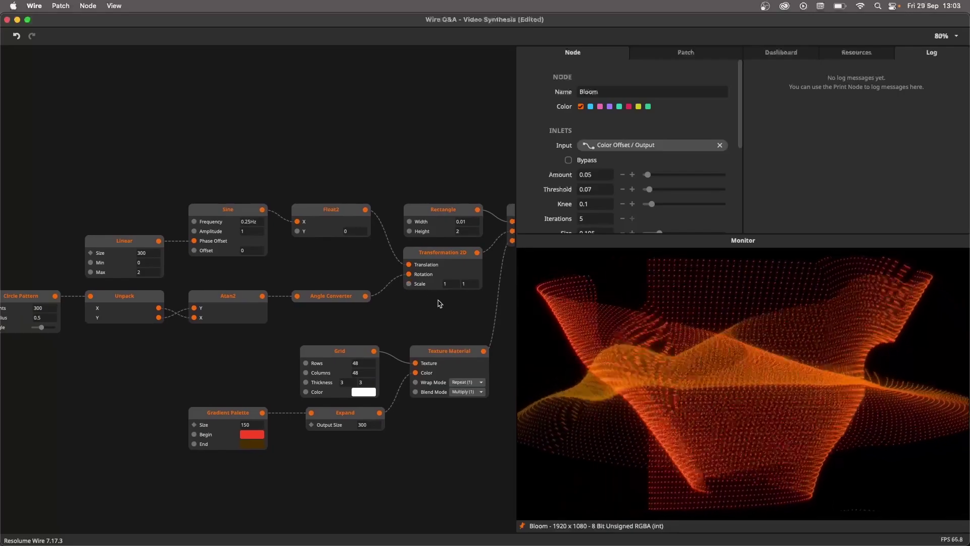